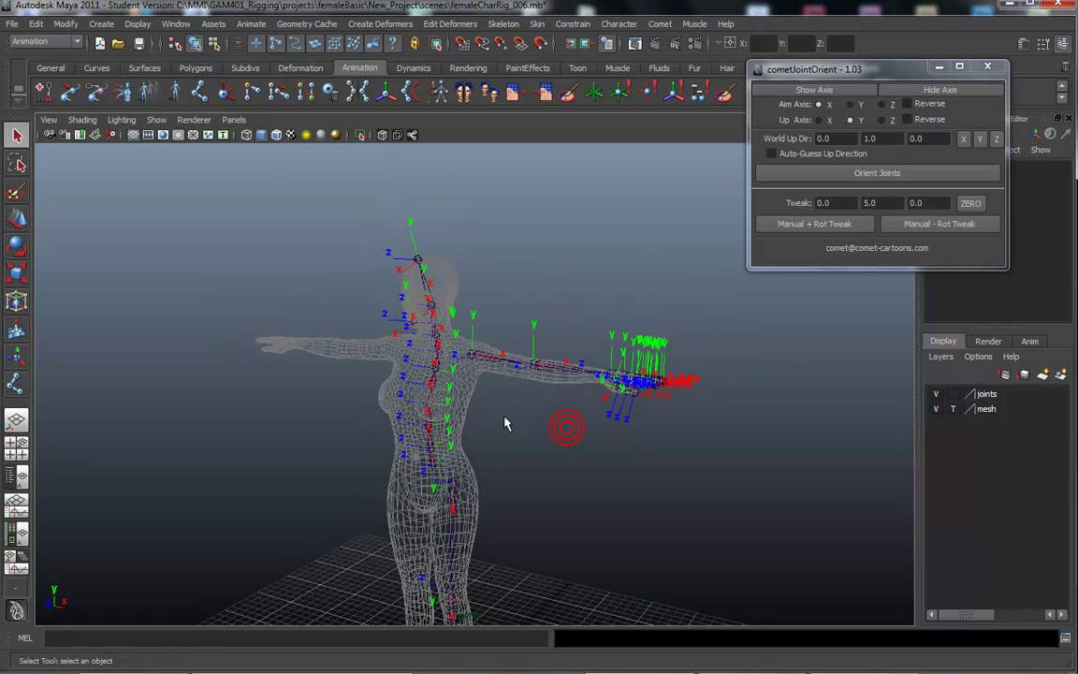
Examine the spine, arm and leg joint chains and their orientation axes around the character's body.
alt+middle_drag(505, 418, 522, 366)
alt+drag(530, 372, 532, 372)
alt+right_drag(532, 372, 524, 370)
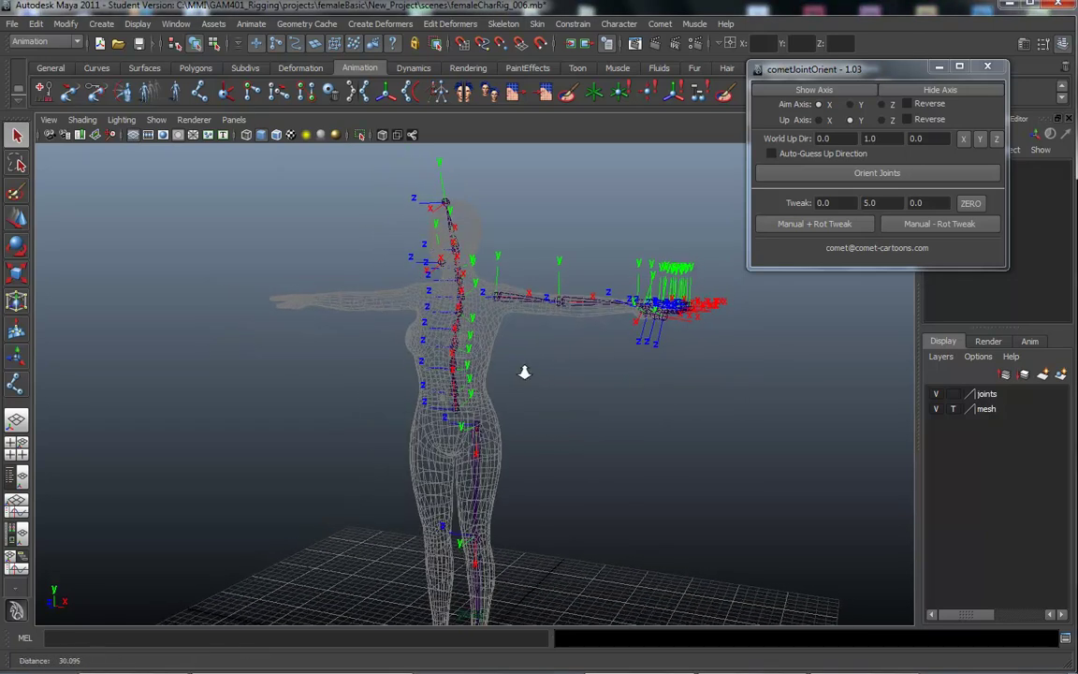
alt+drag(520, 365, 580, 366)
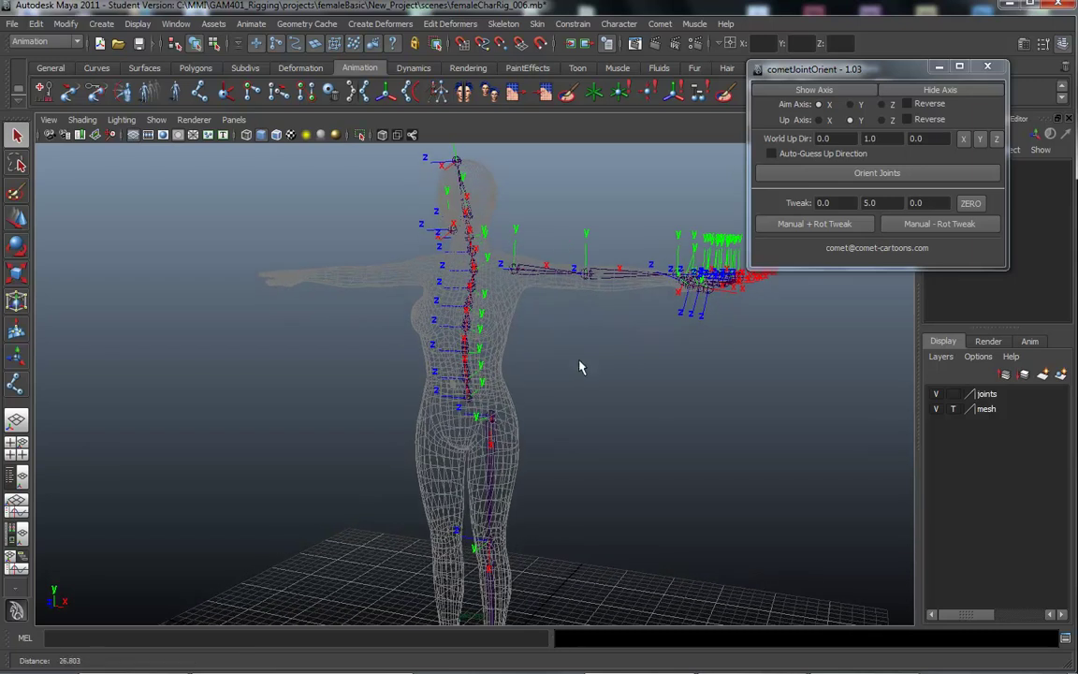
alt+drag(573, 448, 520, 304)
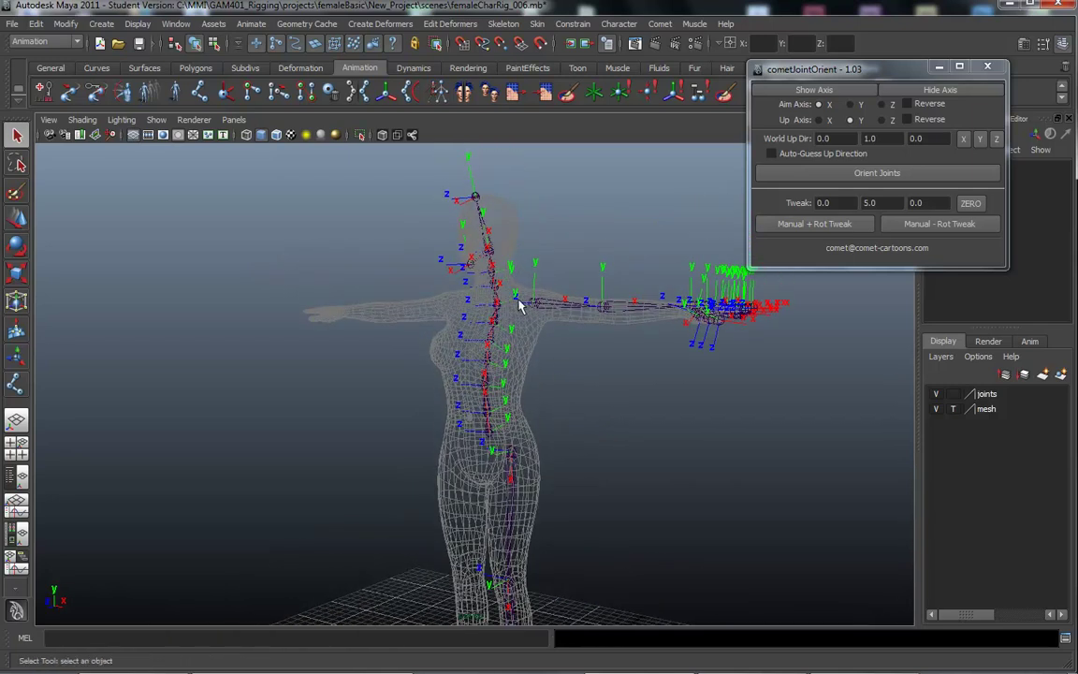
alt+drag(548, 366, 557, 350)
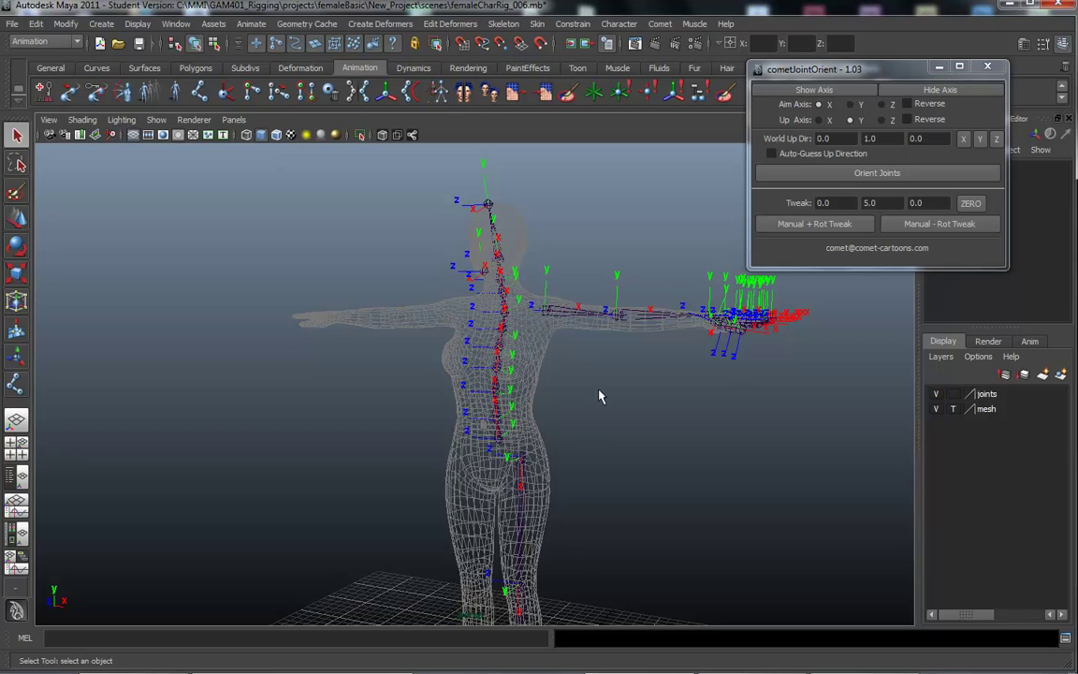
alt+drag(602, 392, 501, 289)
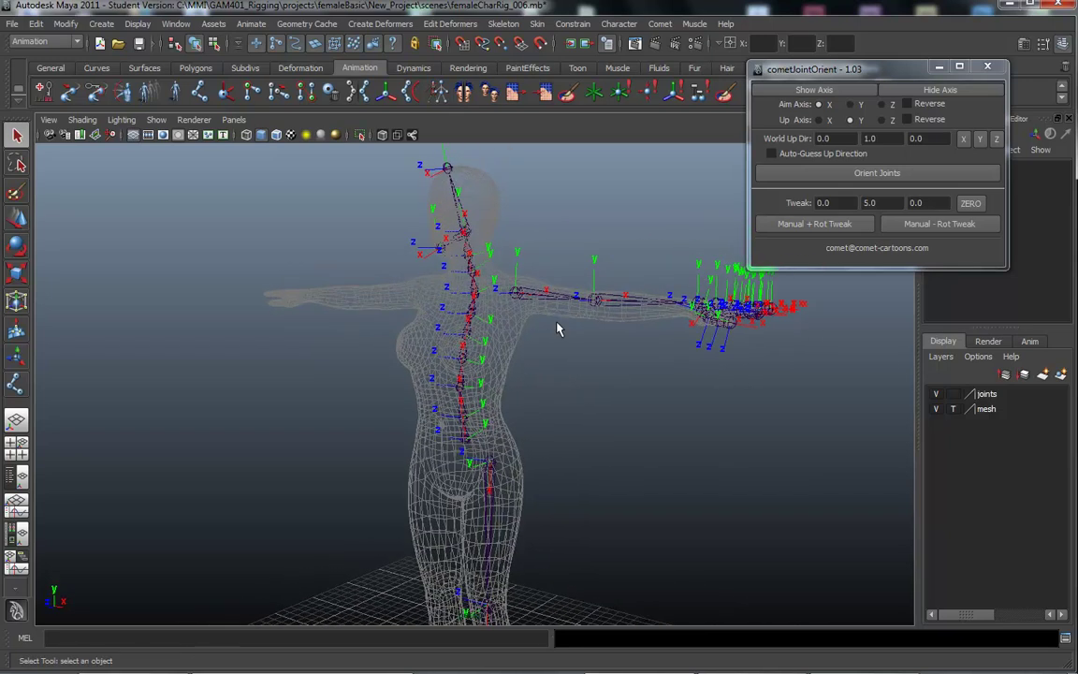
alt+drag(555, 341, 526, 316)
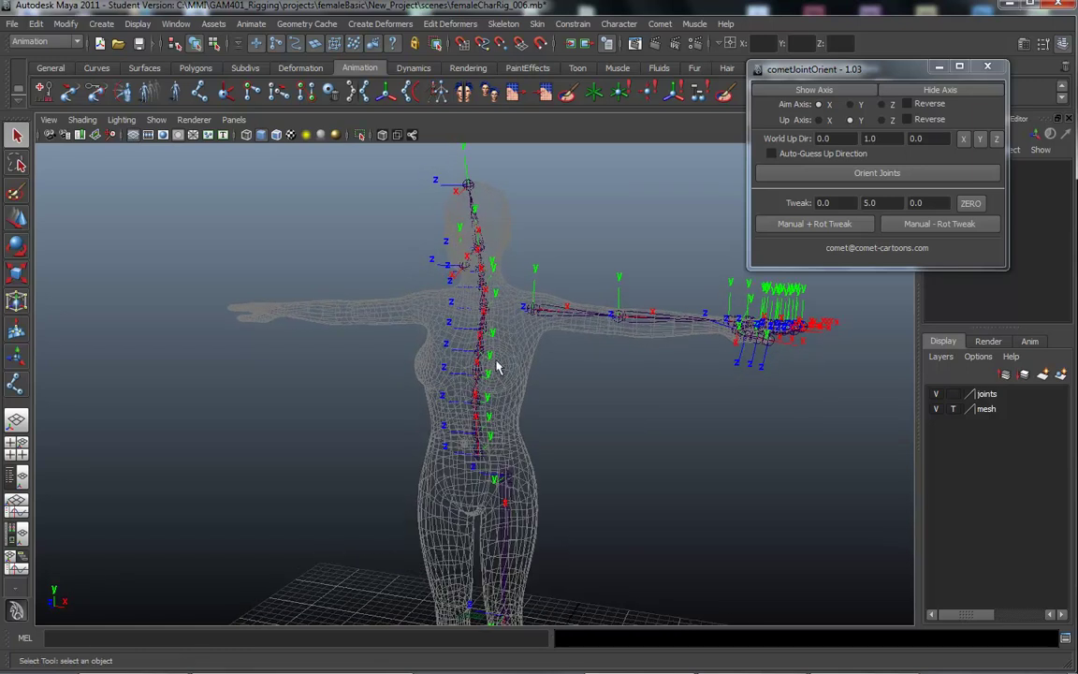
alt+drag(536, 385, 539, 324)
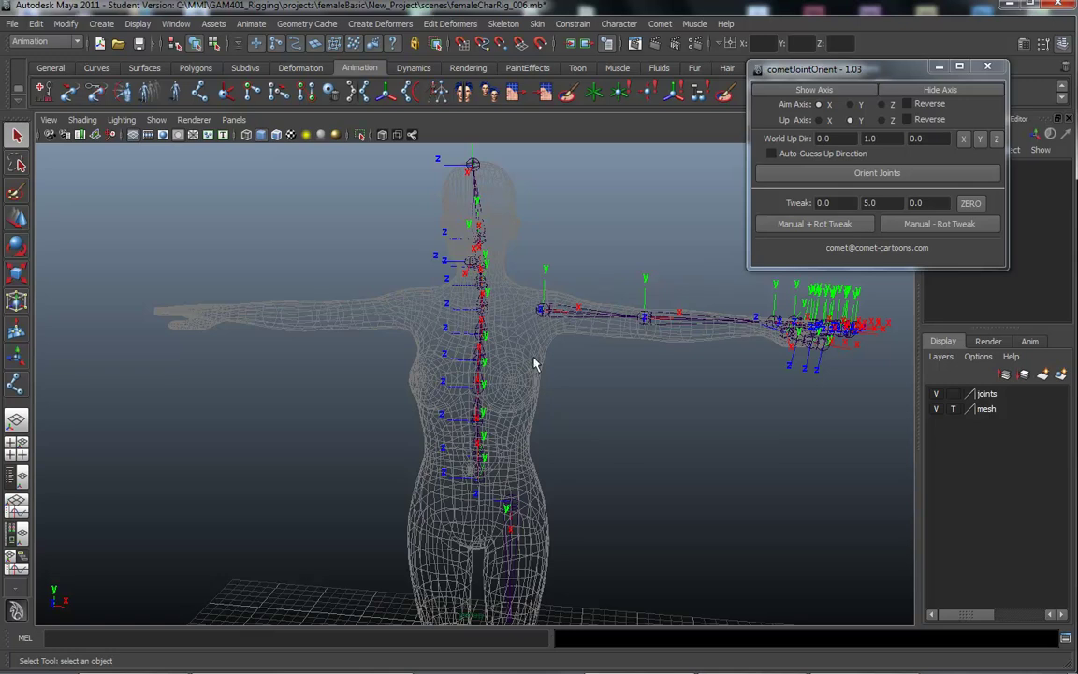
alt+drag(535, 363, 519, 339)
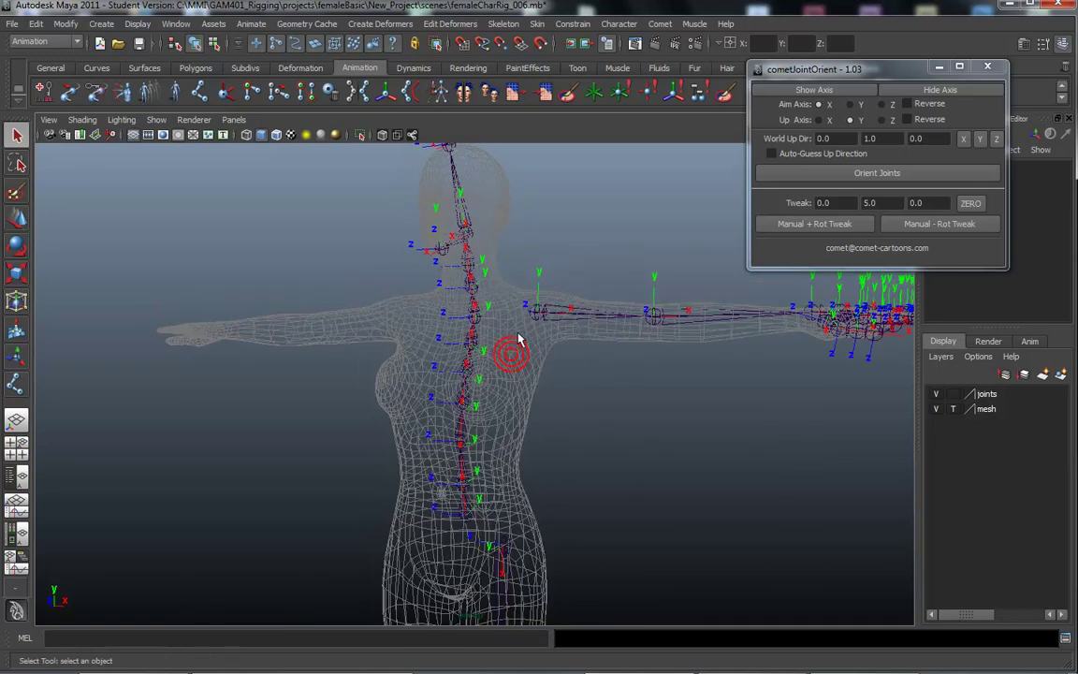
alt+drag(597, 356, 524, 370)
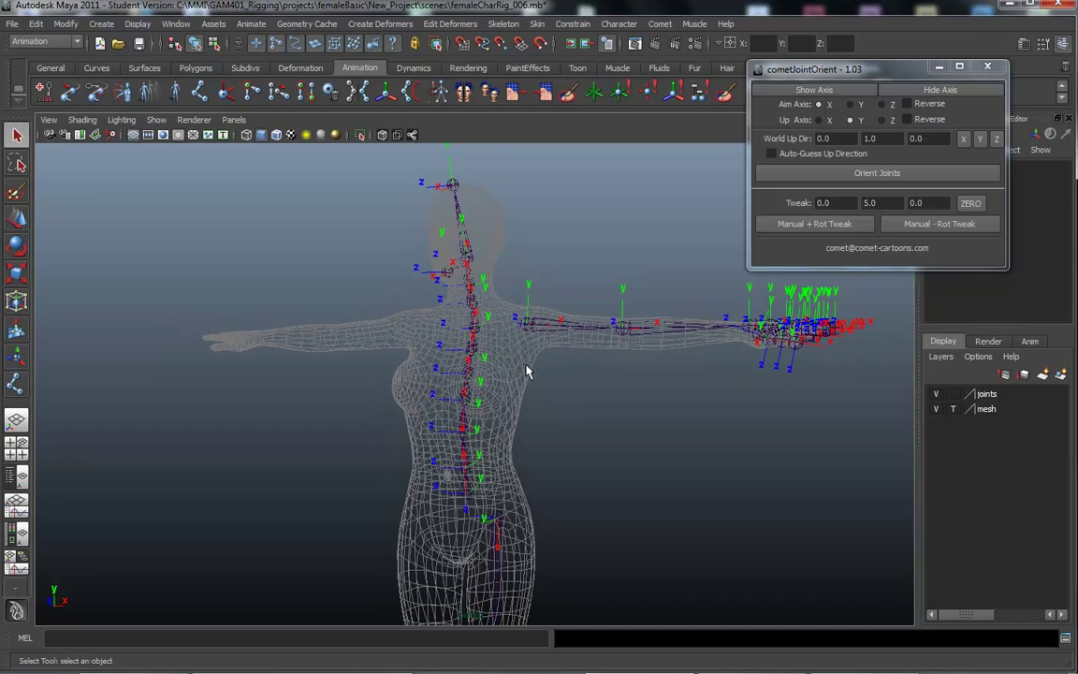
alt+middle_drag(525, 371, 530, 306)
alt+right_drag(529, 306, 544, 382)
alt+middle_drag(544, 383, 553, 344)
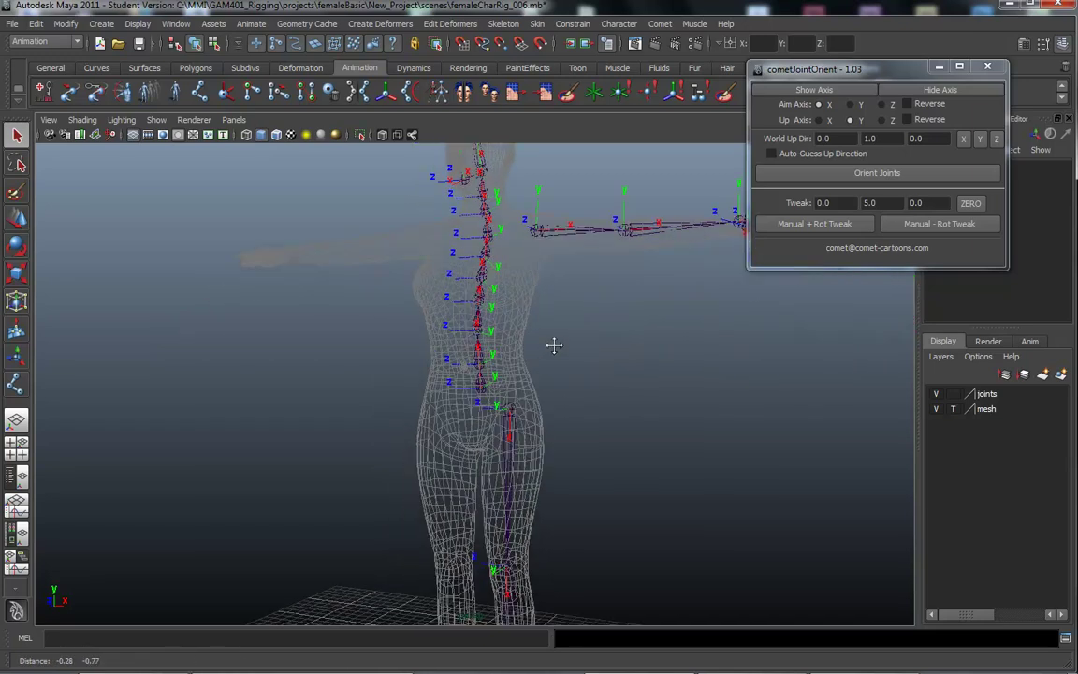
alt+drag(553, 345, 561, 353)
alt+middle_drag(561, 354, 553, 376)
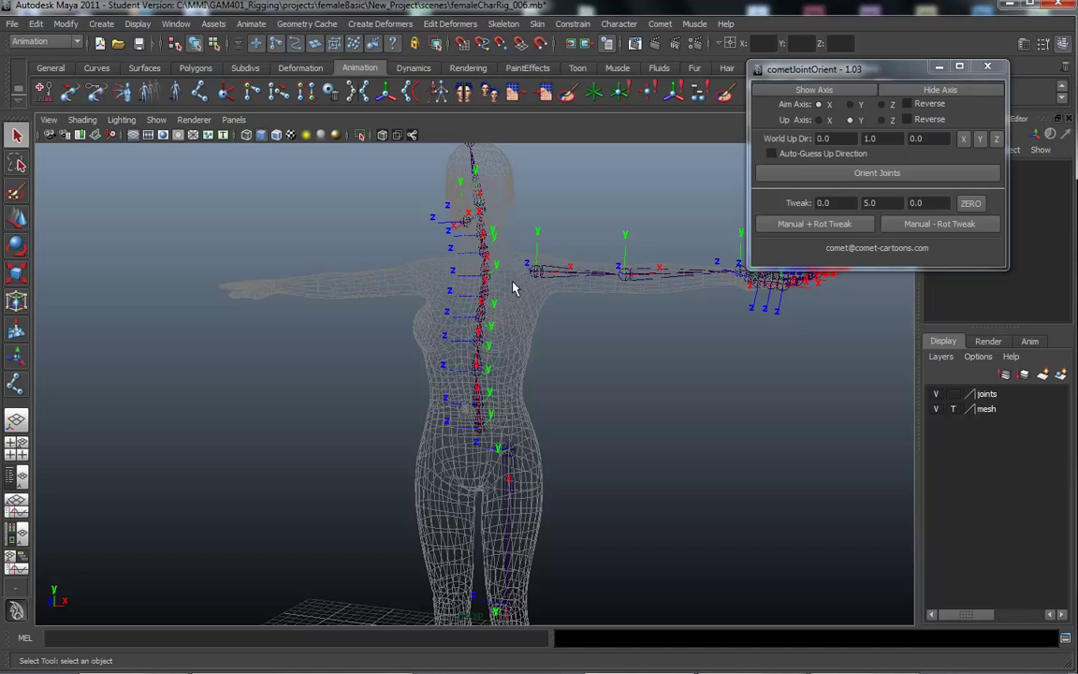
alt+drag(613, 361, 690, 397)
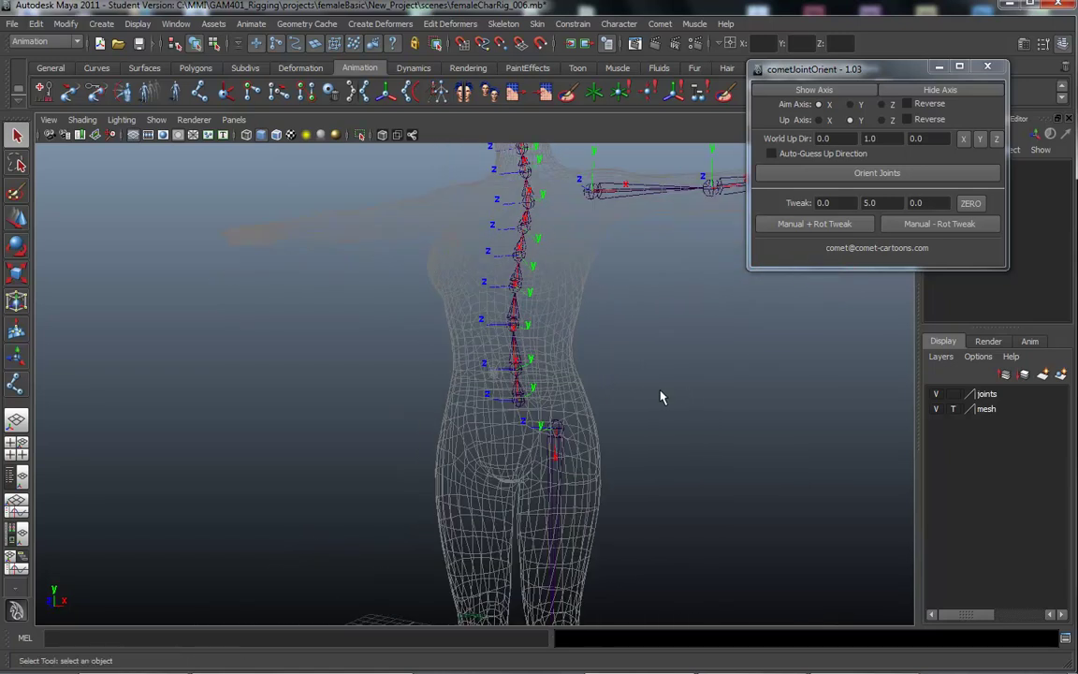
Switch to the side view and set the joint display scale to 0.30.
key(space)
key(space)
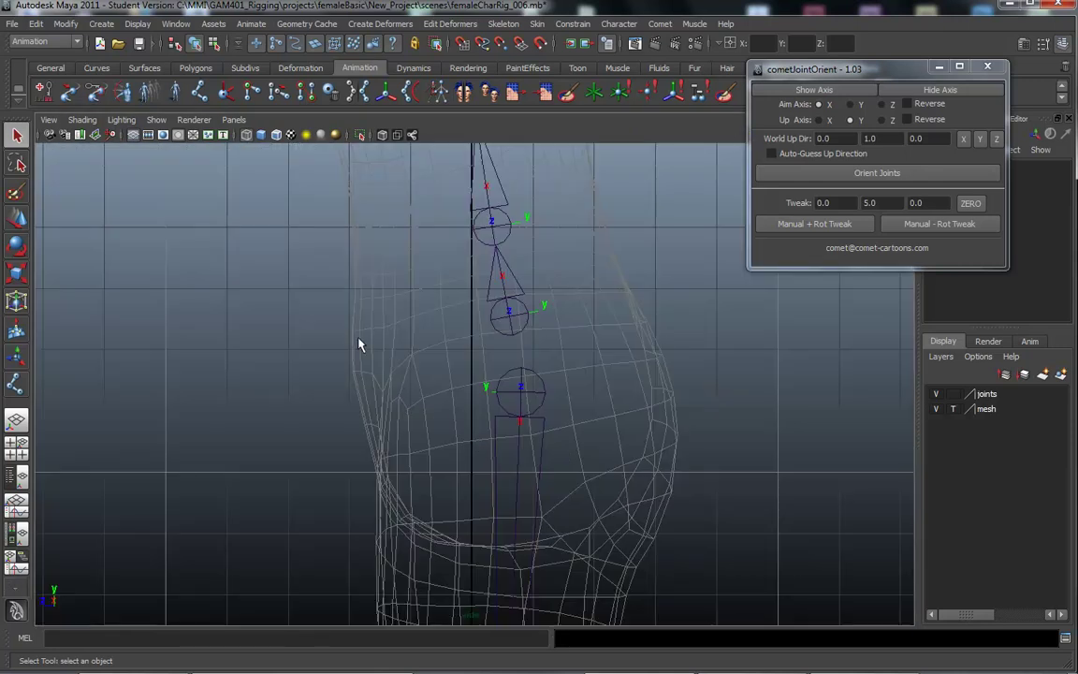
alt+drag(358, 345, 409, 392)
key(space)
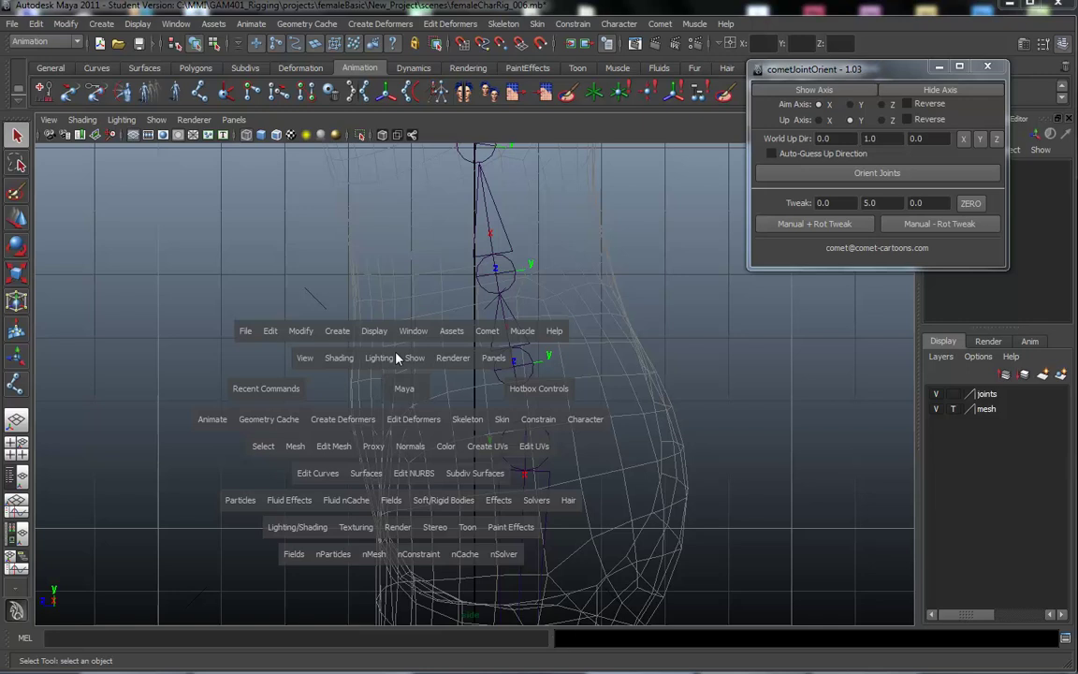
click(375, 332)
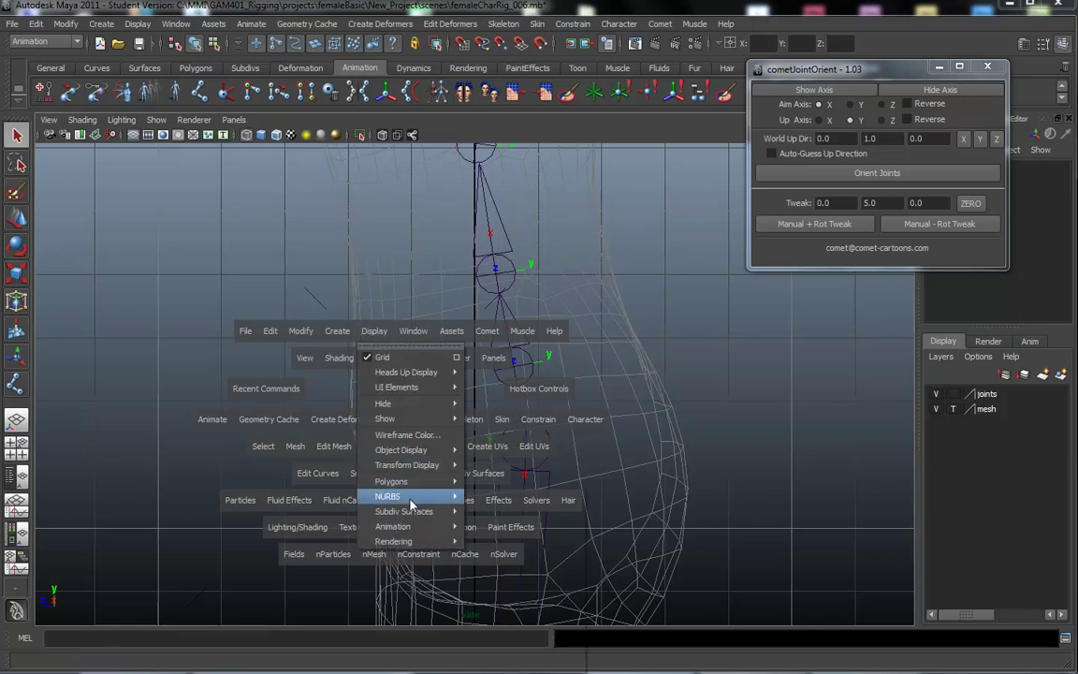
mouse_move(406, 531)
click(456, 510)
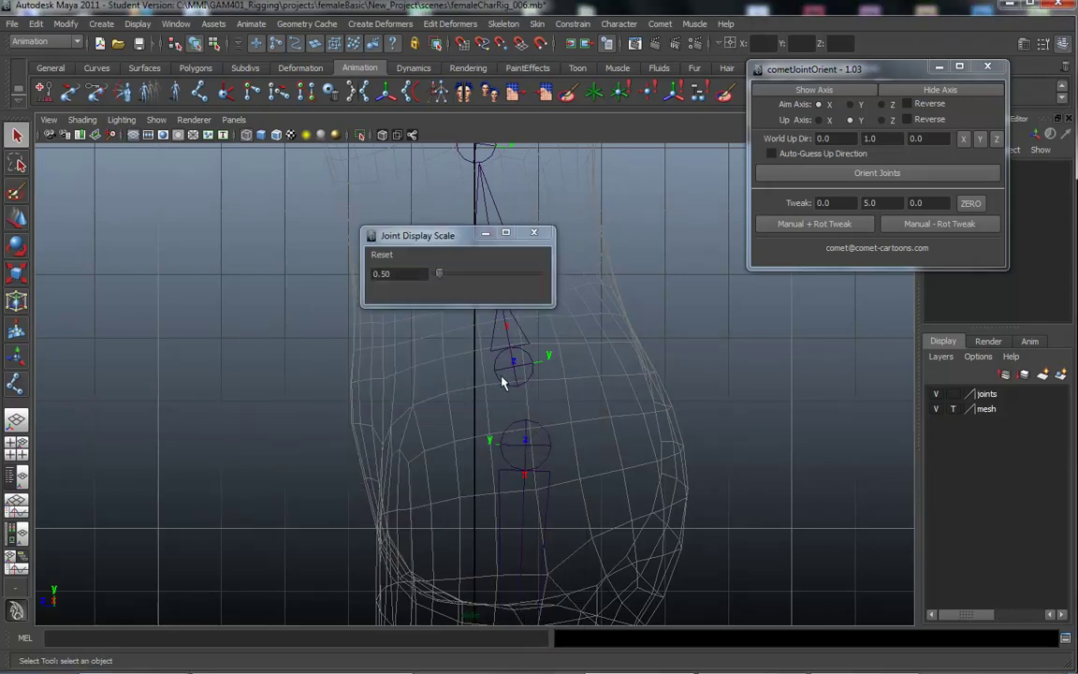
drag(439, 273, 436, 273)
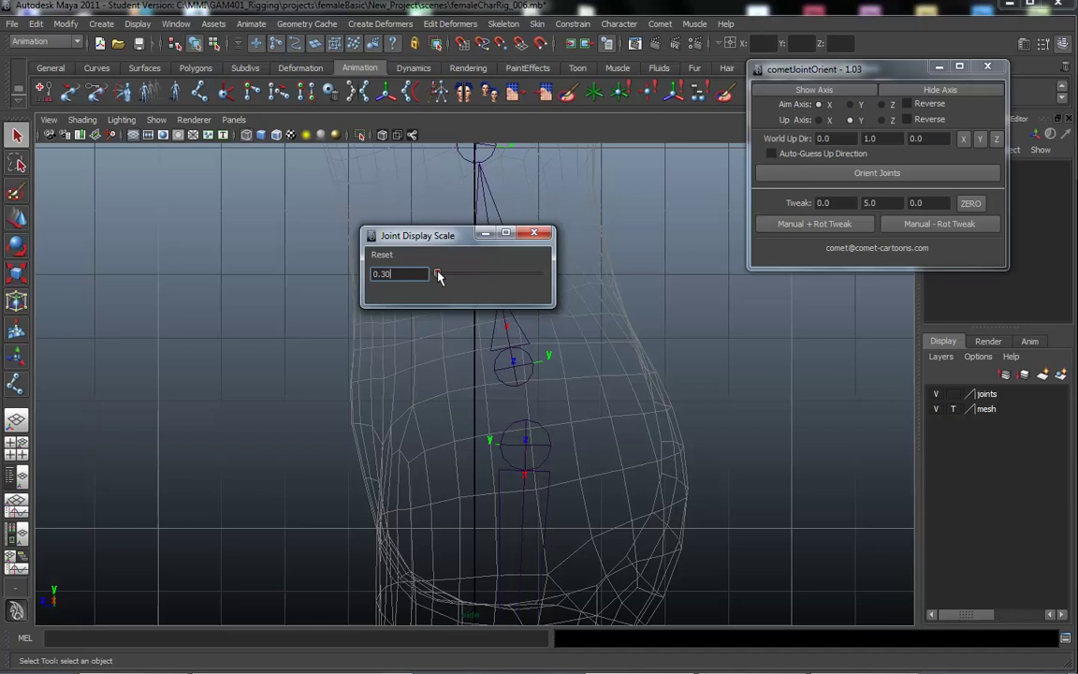
click(534, 233)
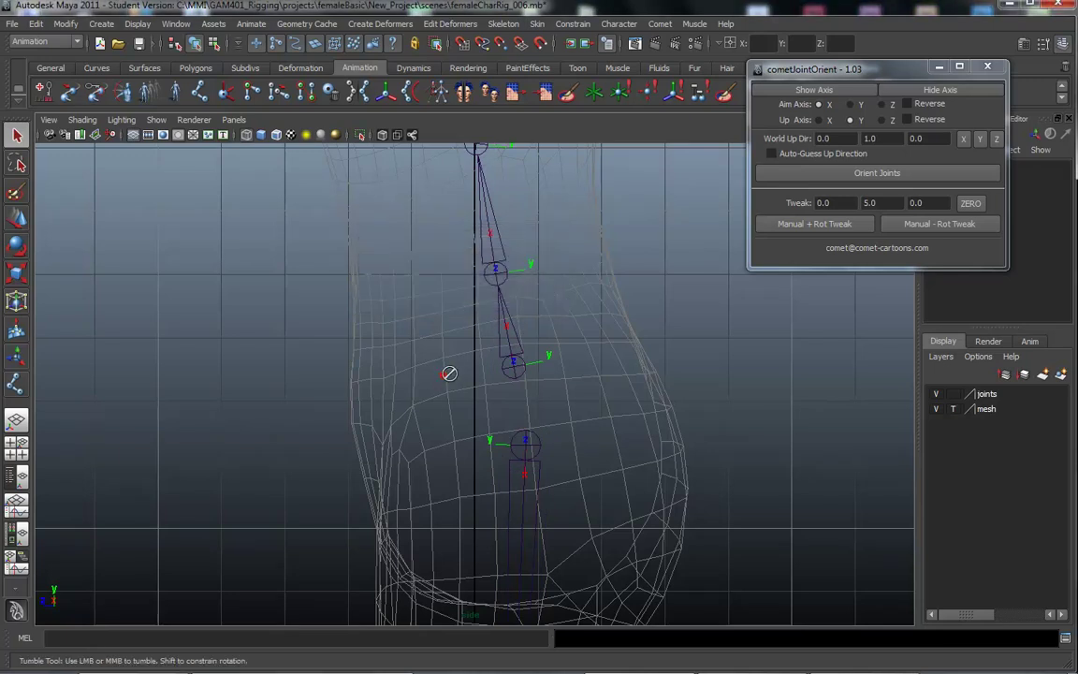
Place a standalone joint low in the pelvis, below the hip joint, at about Y 7.74, Z -0.13.
alt+drag(517, 355, 486, 358)
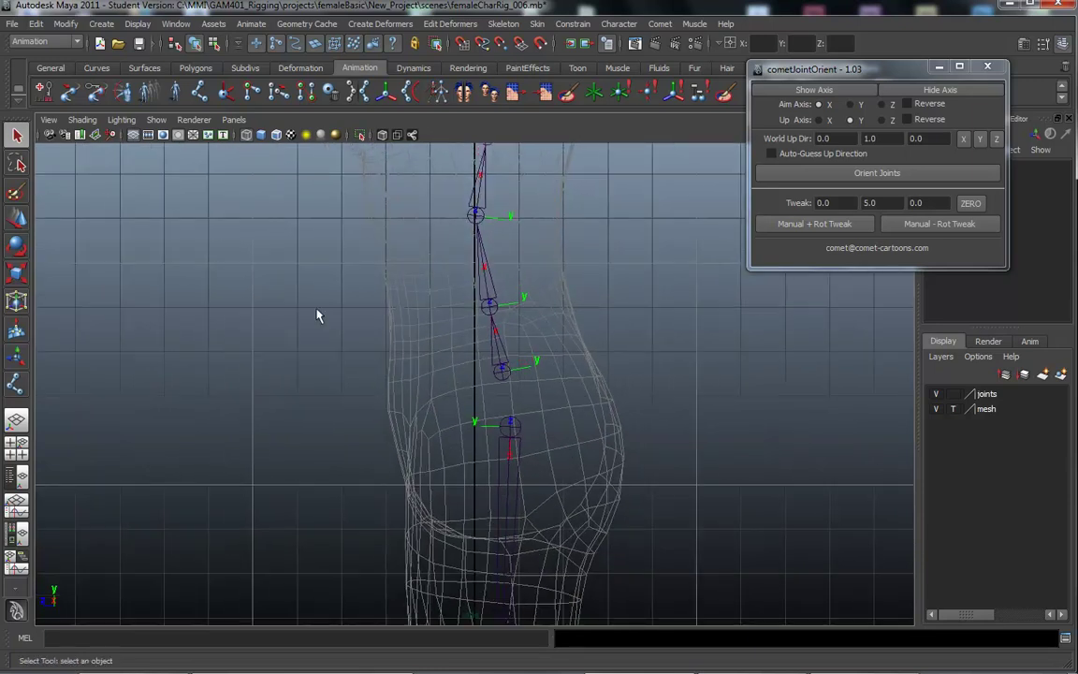
click(16, 382)
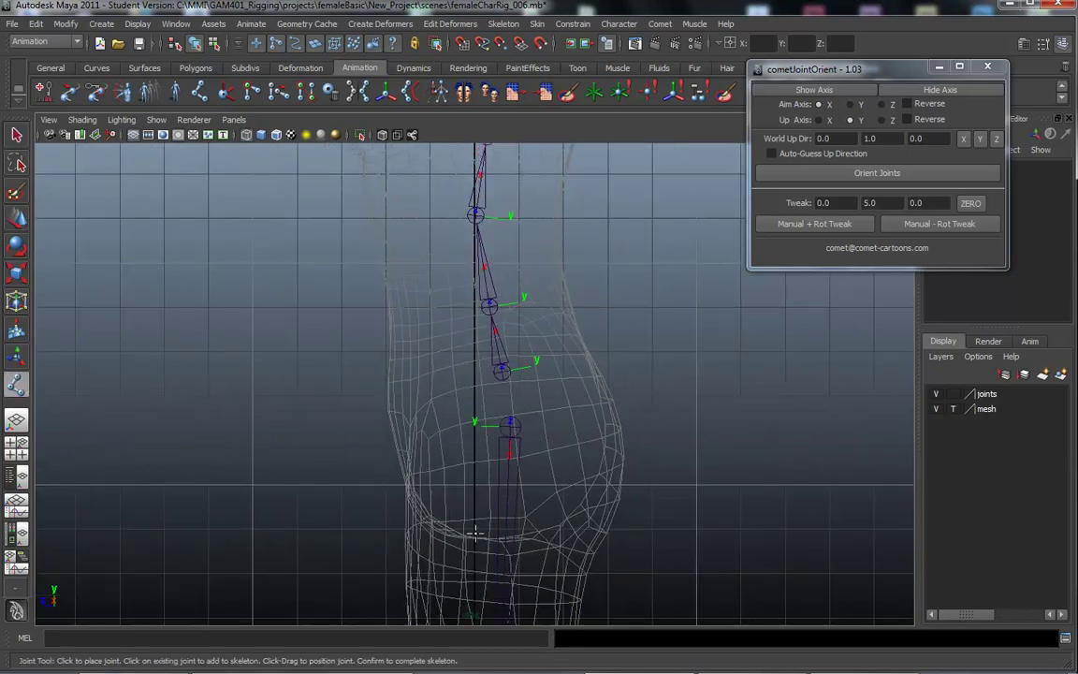
click(486, 513)
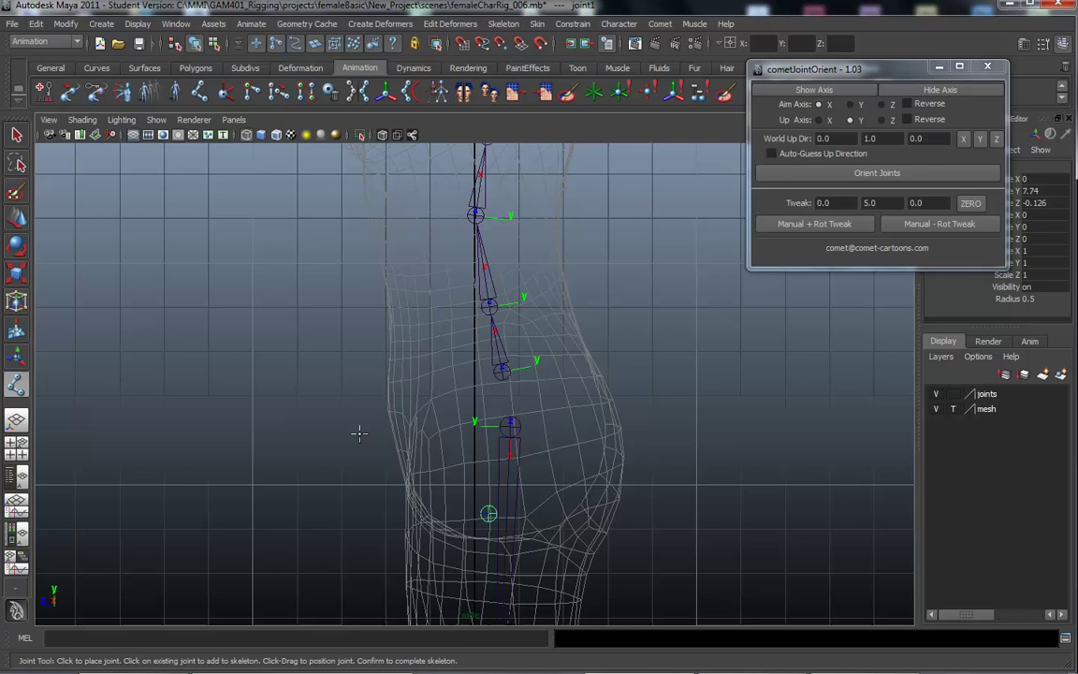
key(q)
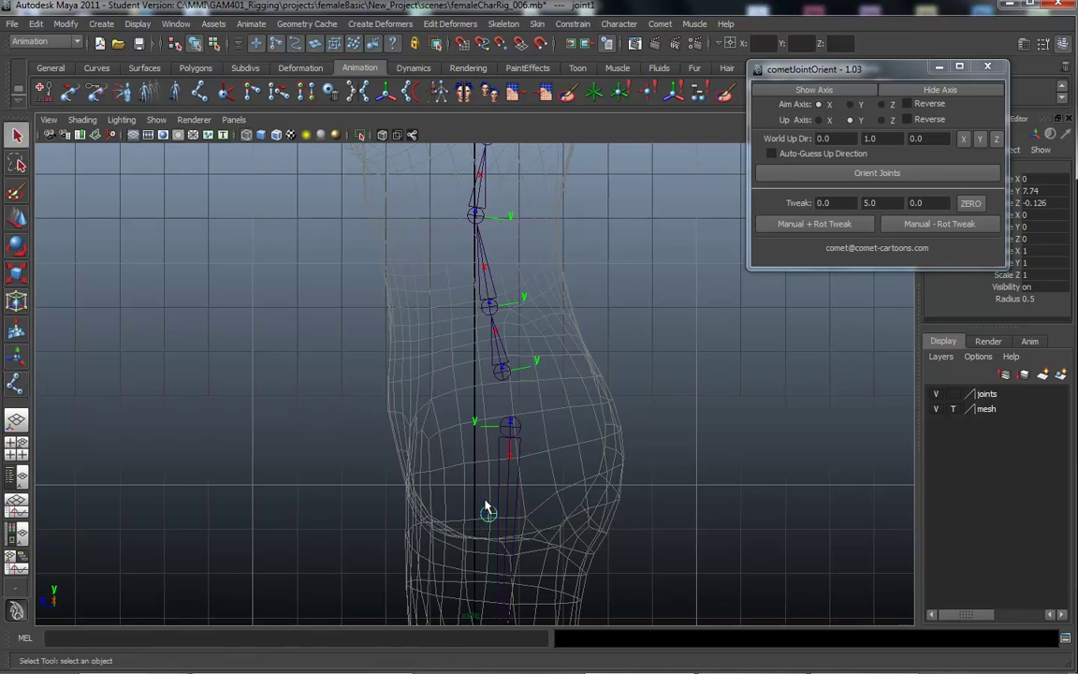
Place a second standalone joint in front of the lowest spine joint, at about Y 9.20, Z 0.05.
click(16, 385)
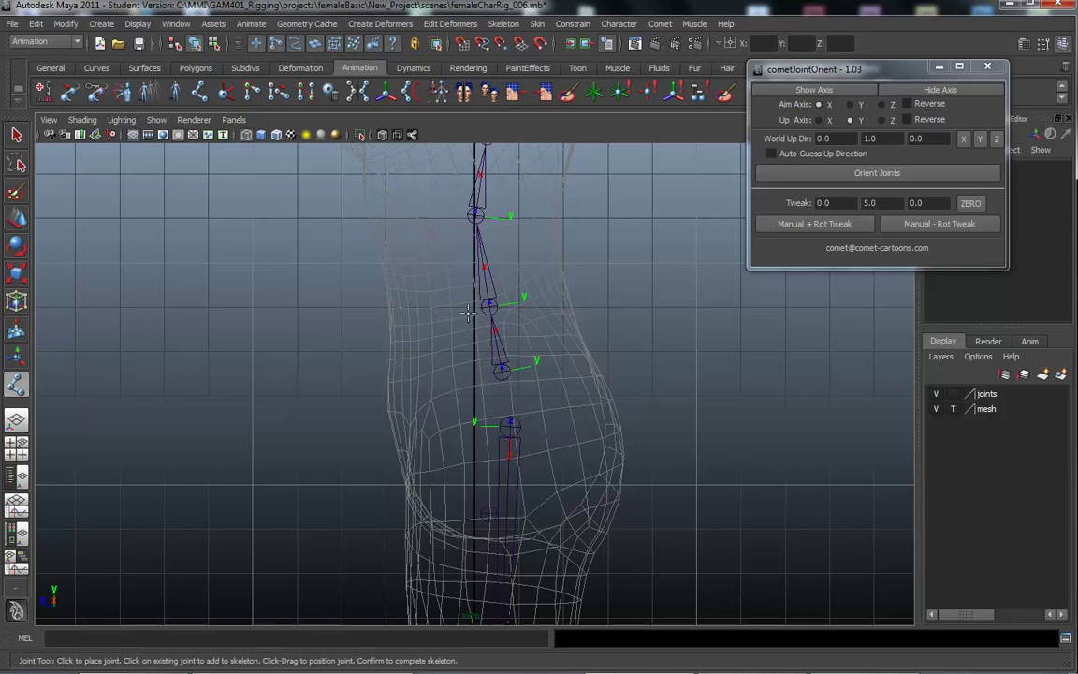
click(459, 352)
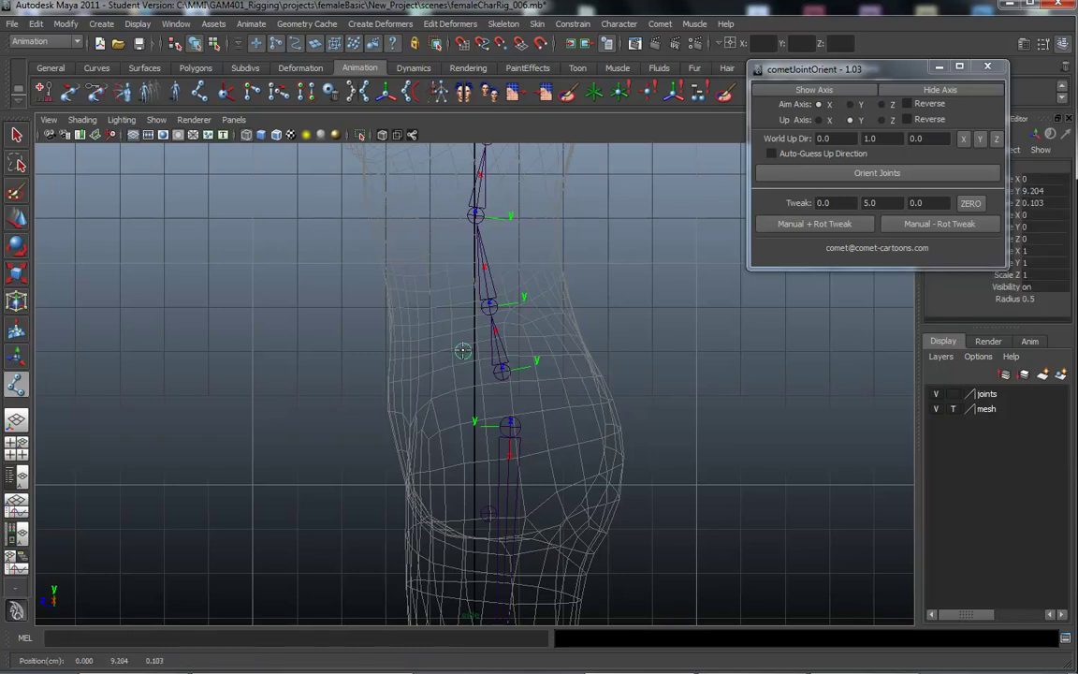
drag(462, 351, 469, 351)
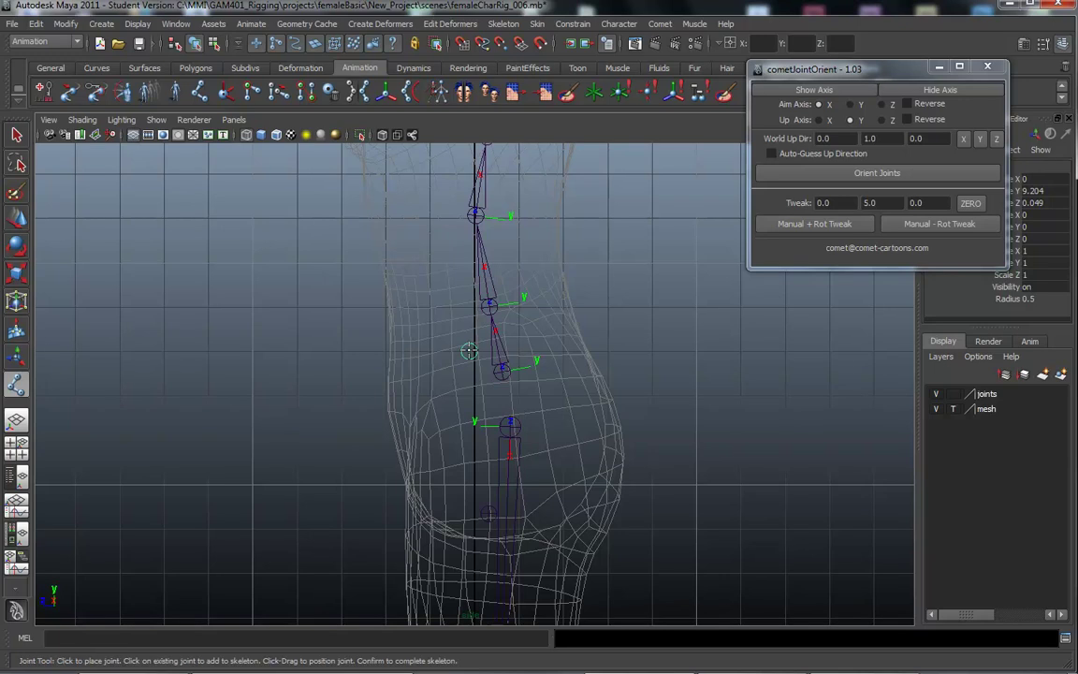
key(q)
Rename the new upper joint in front of the lower spine as pelvis_jnt.
drag(874, 74, 734, 38)
double_click(935, 166)
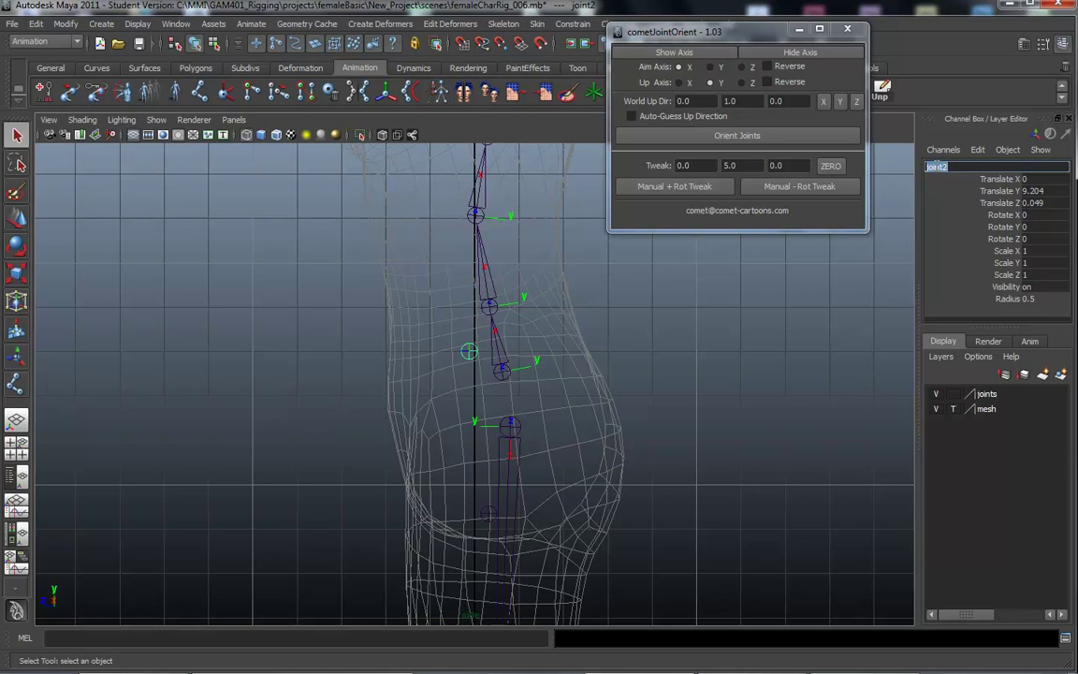
text(pelvis_jnt)
key(Return)
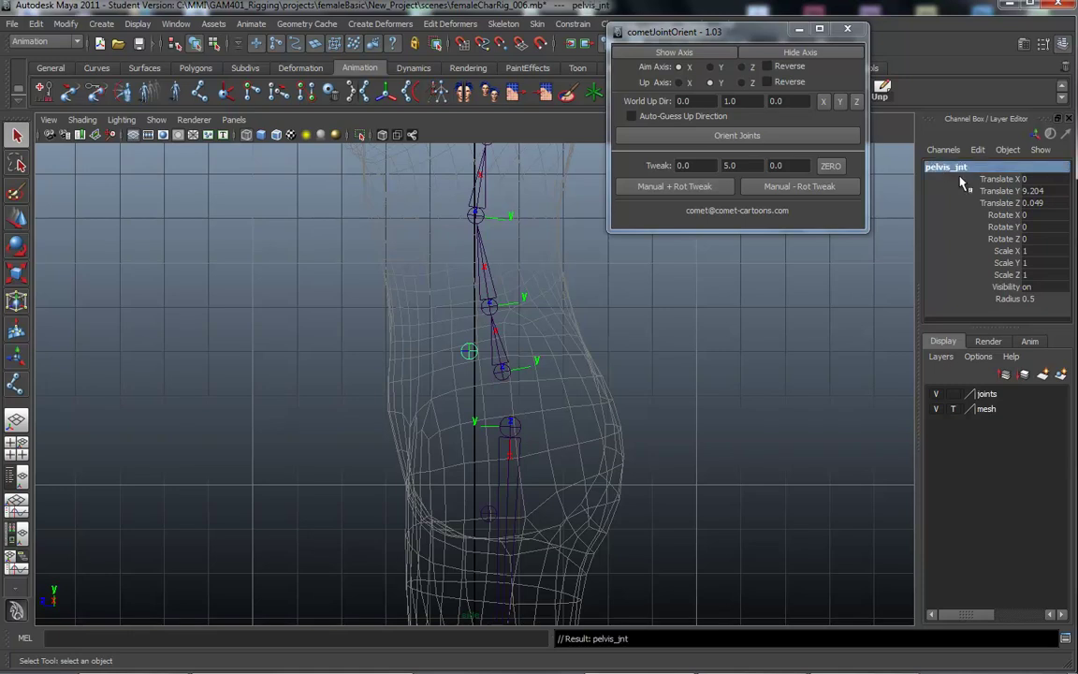
Rename the standalone joint low in the pelvis as ROOT_jnt.
click(487, 514)
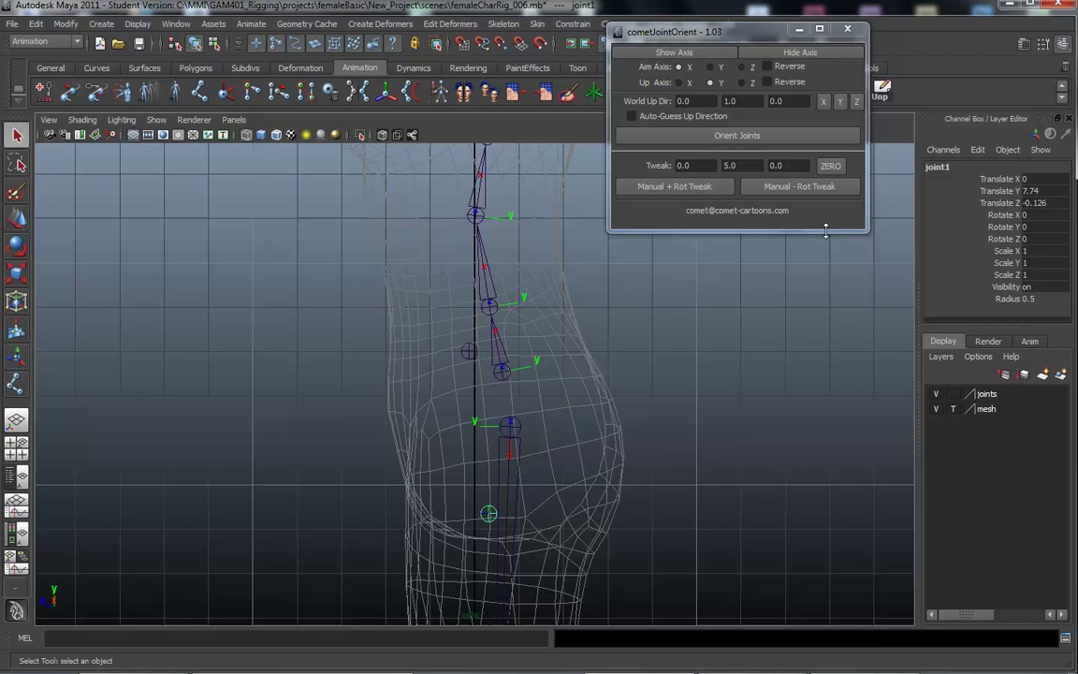
click(935, 168)
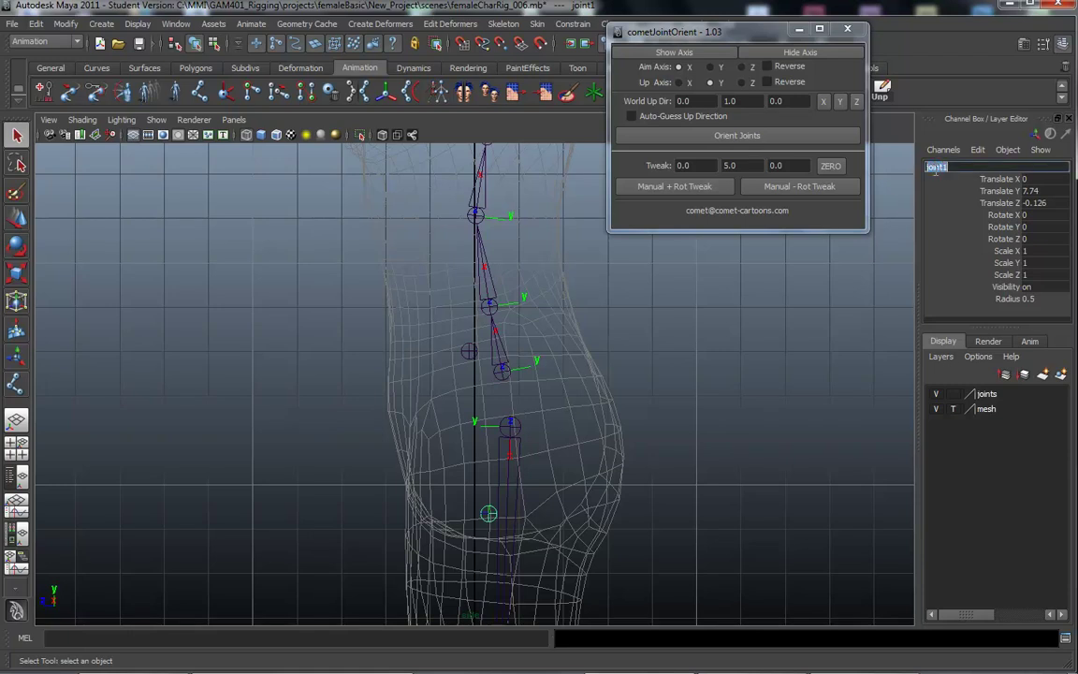
text(ROOT_jnt)
key(Return)
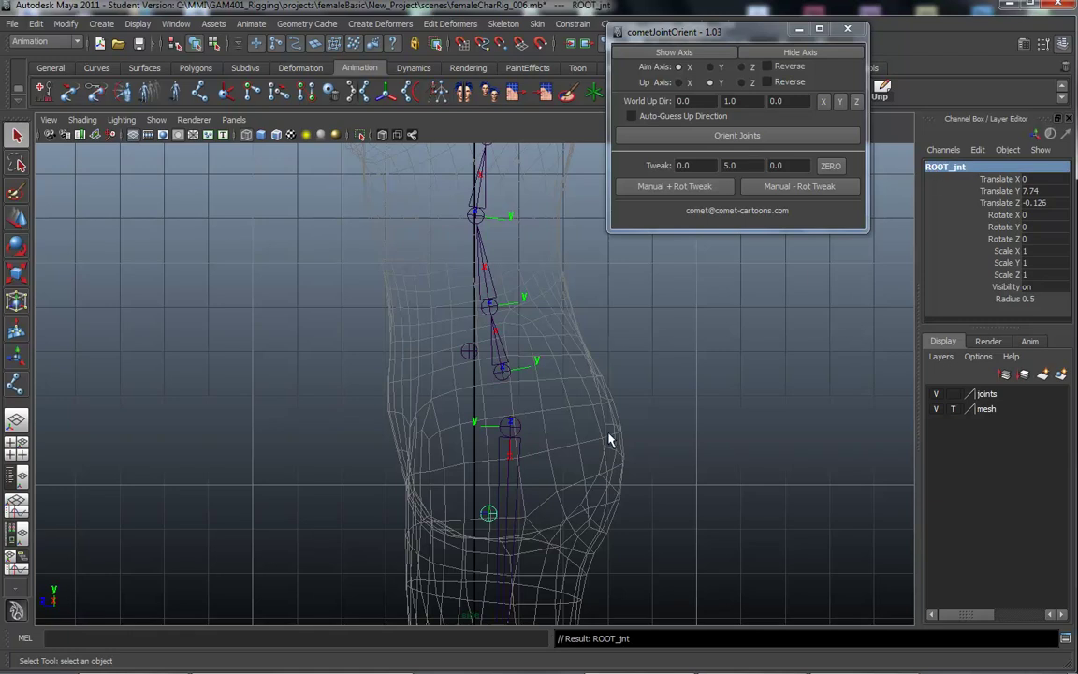
Parent ROOT_jnt under pelvis_jnt to form a pelvis bone, and select pelvis_jnt.
alt+drag(332, 393, 508, 362)
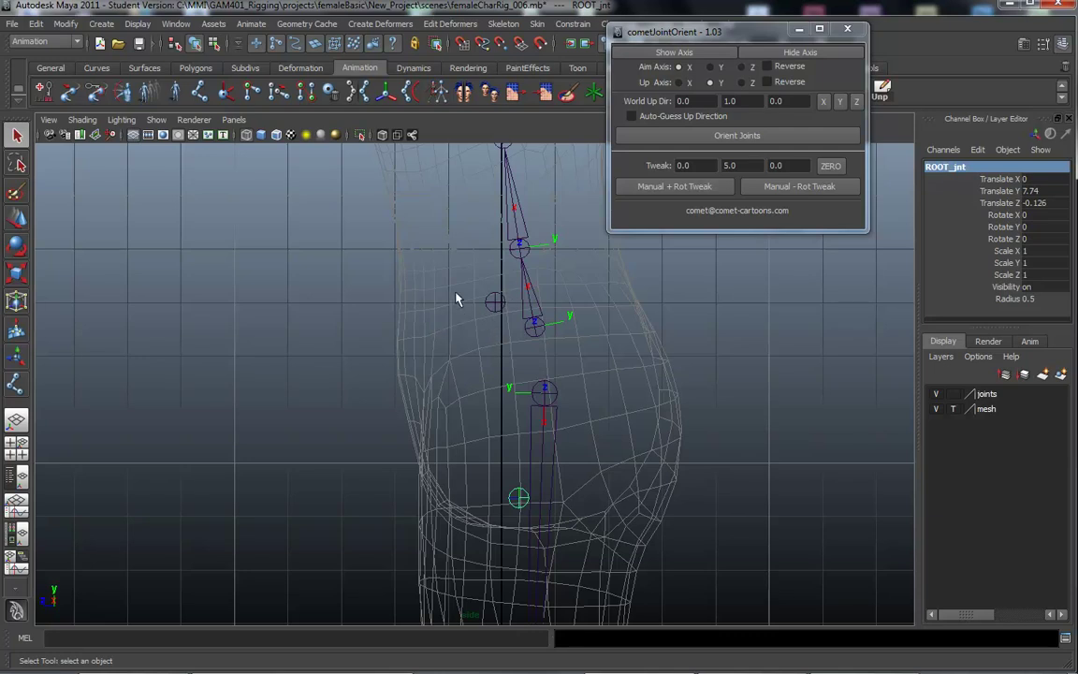
alt+middle_drag(462, 300, 439, 332)
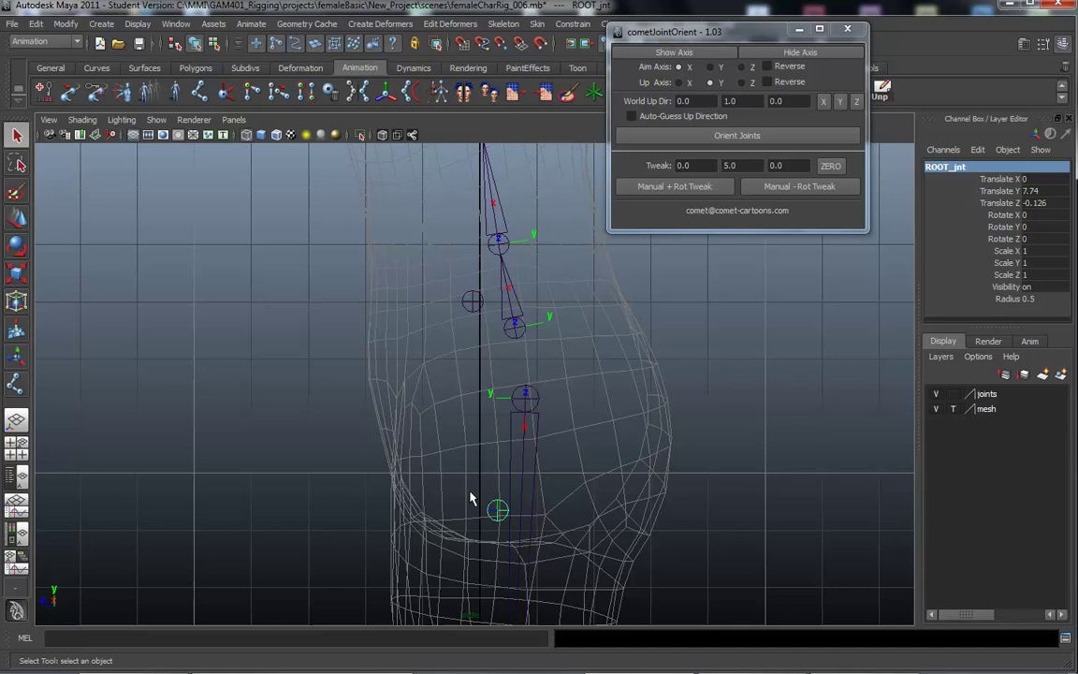
shift+click(475, 306)
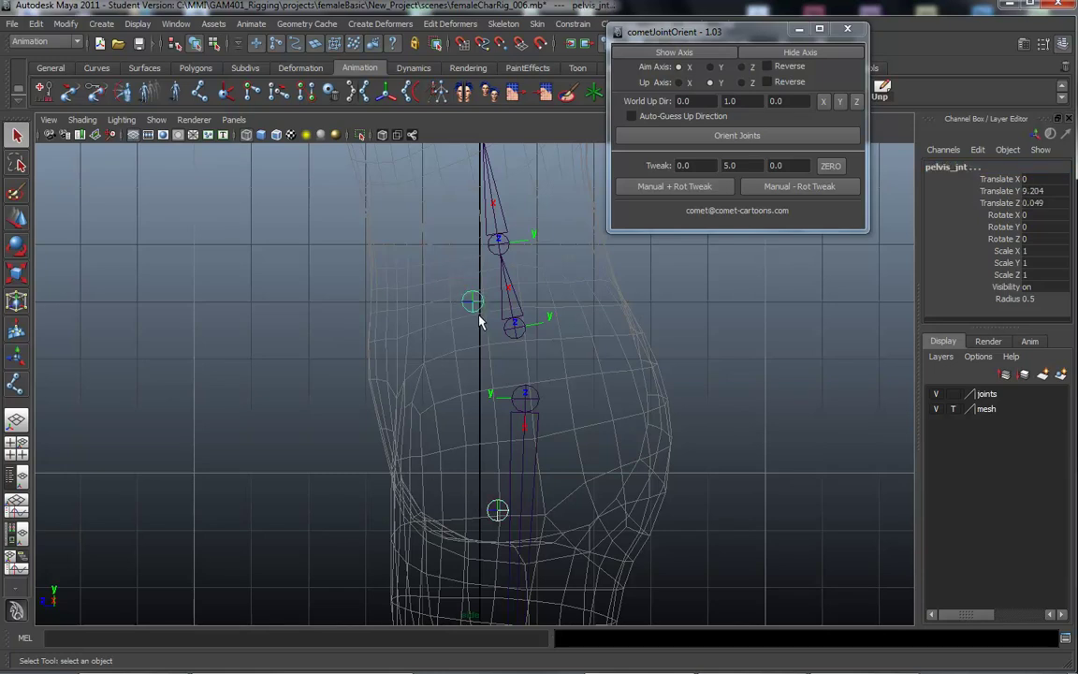
key(p)
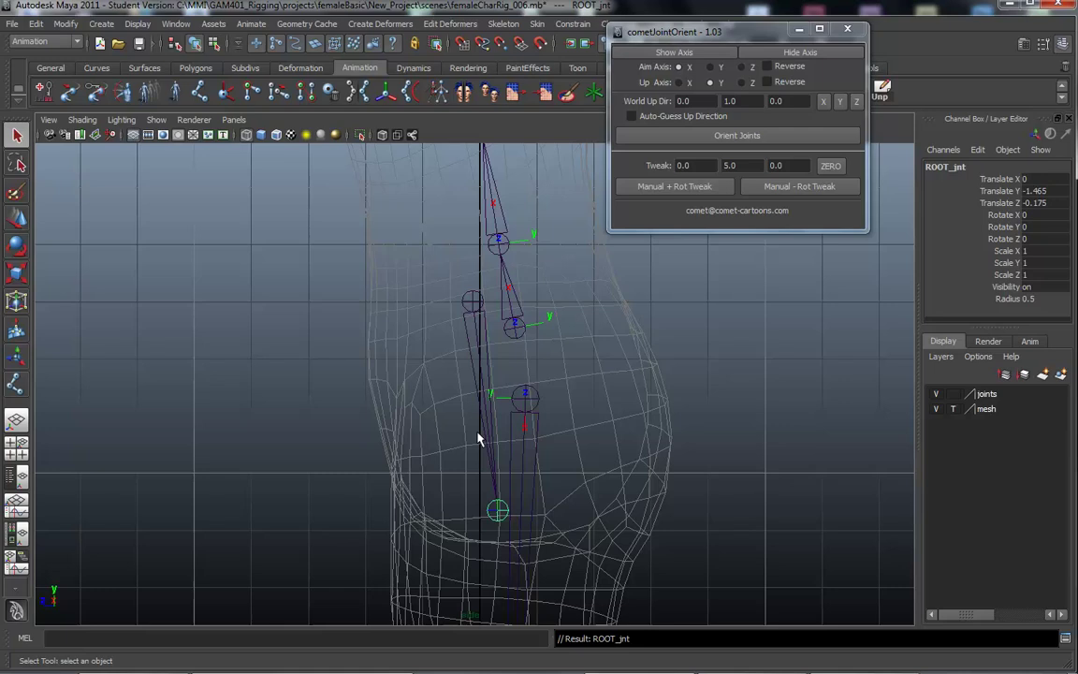
click(474, 333)
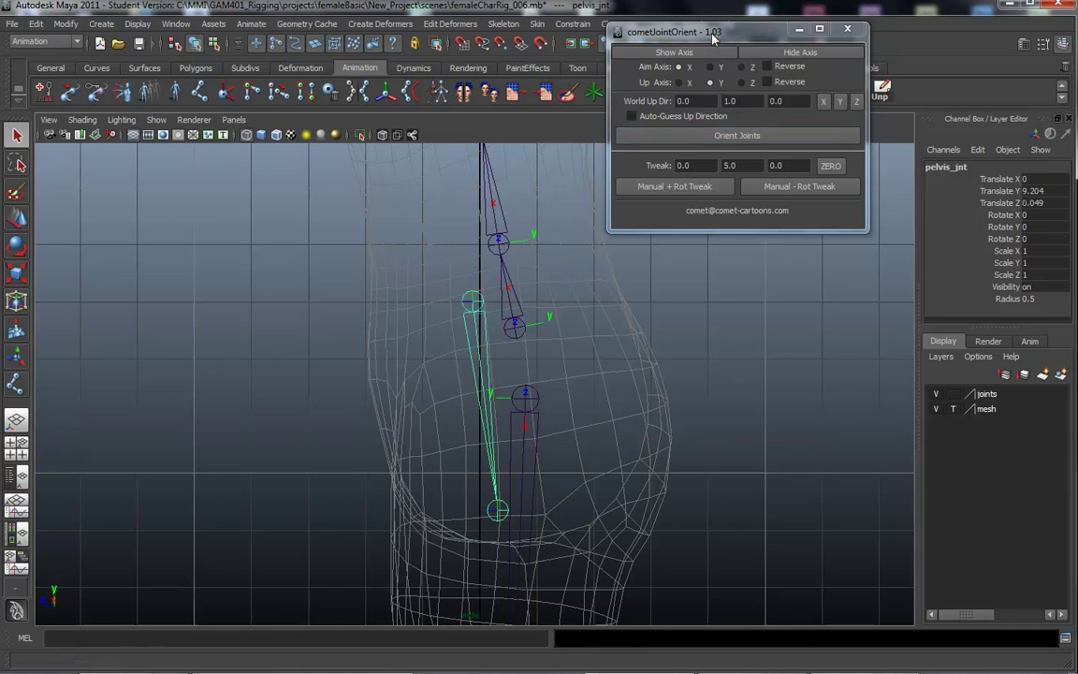
Orient pelvis_jnt with X as the aim axis, Y as the up axis and world up 0, 1, 0, and show its local axes.
drag(713, 33, 730, 65)
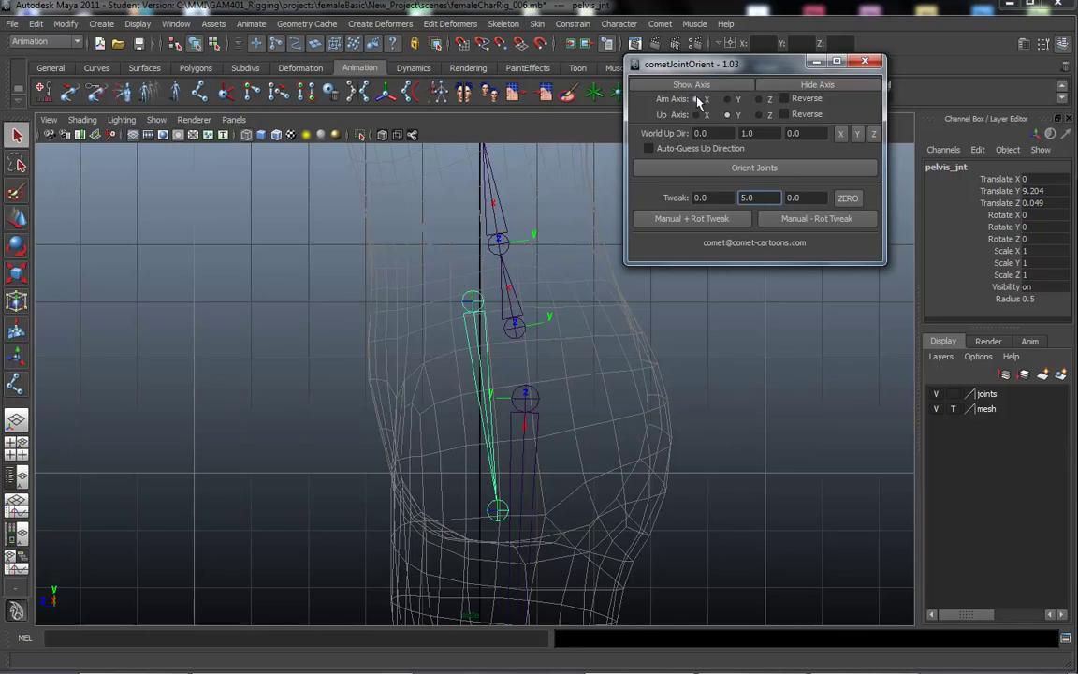
click(749, 169)
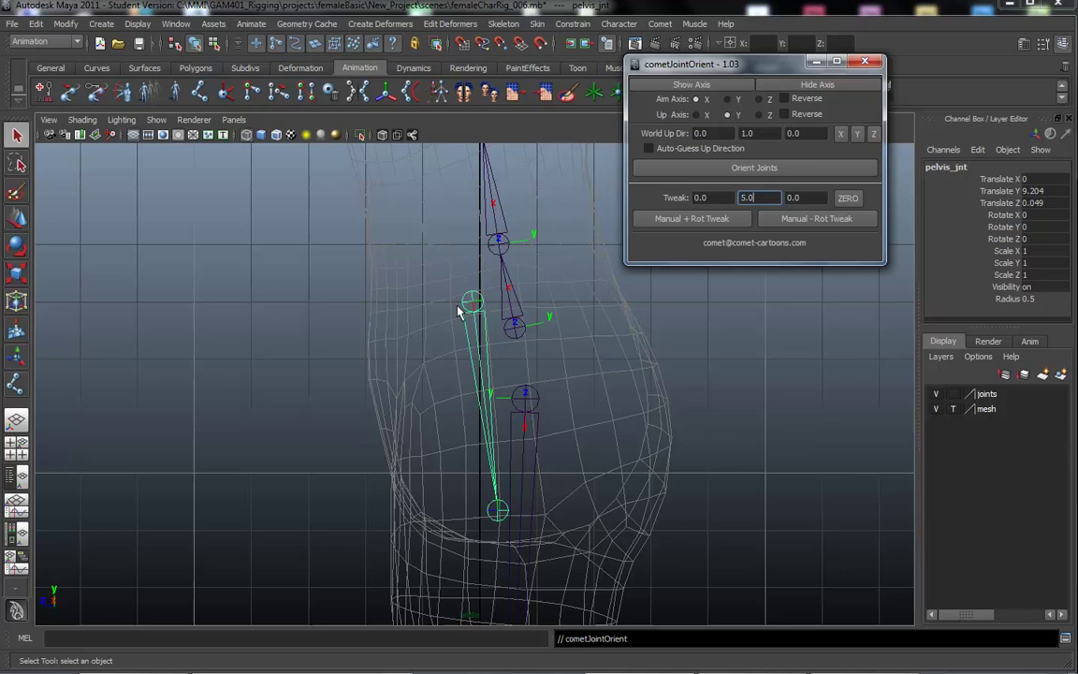
alt+right_drag(385, 324, 645, 309)
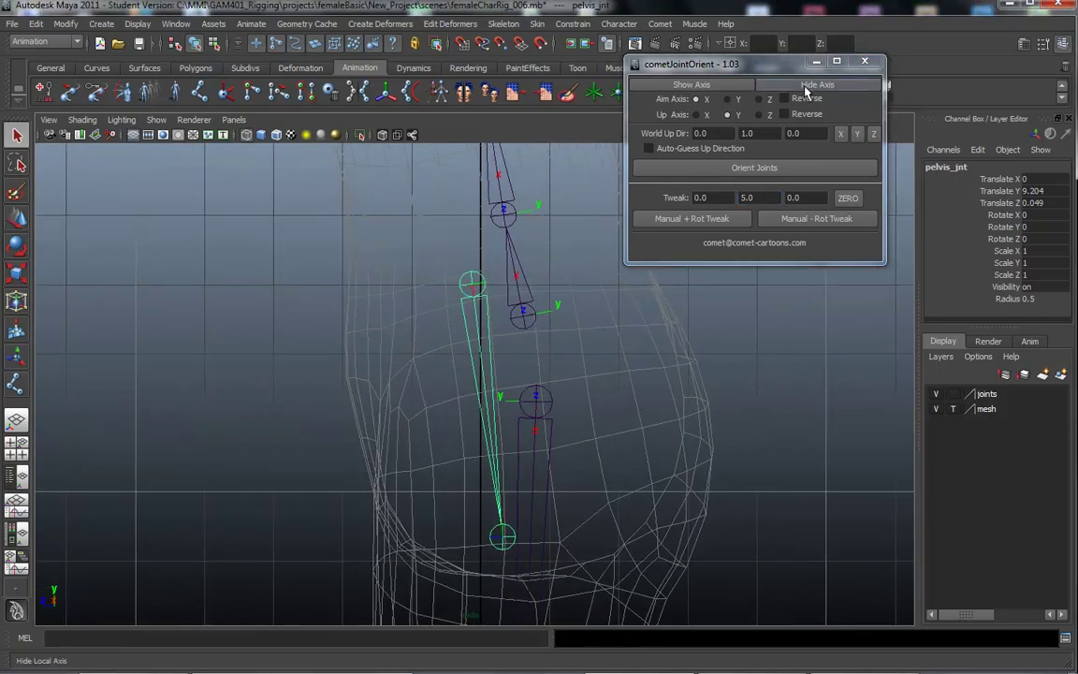
click(726, 84)
alt+right_drag(360, 301, 519, 295)
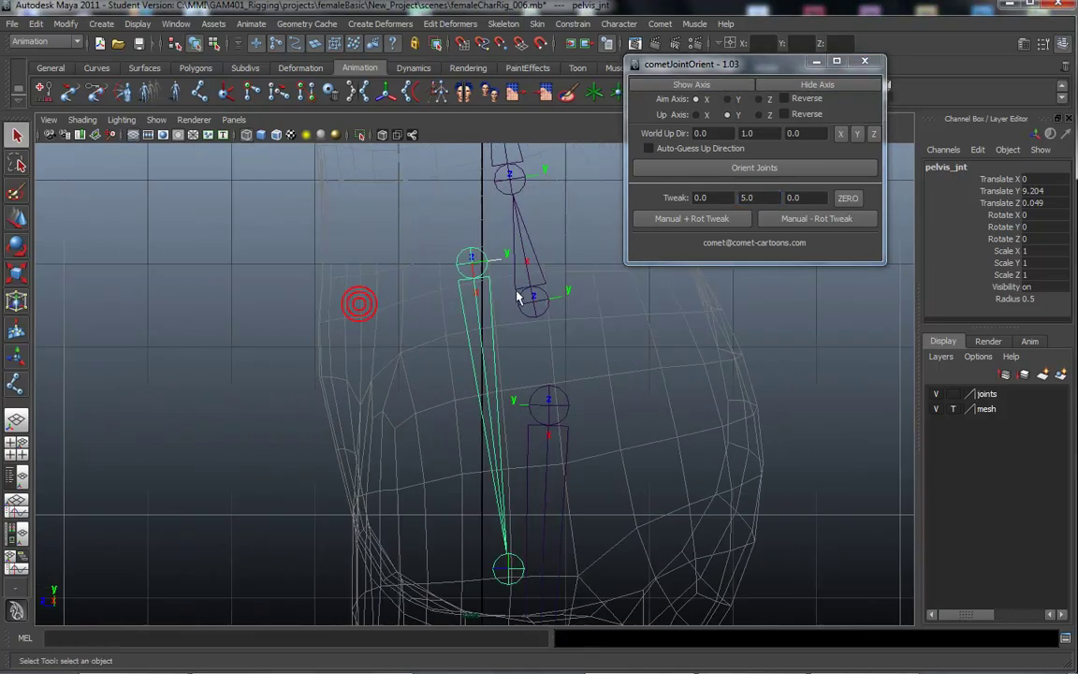
Examine the pelvis joint's local axes against those of the neighbouring spine and hip joints.
alt+middle_drag(478, 253, 471, 262)
alt+drag(508, 579, 437, 361)
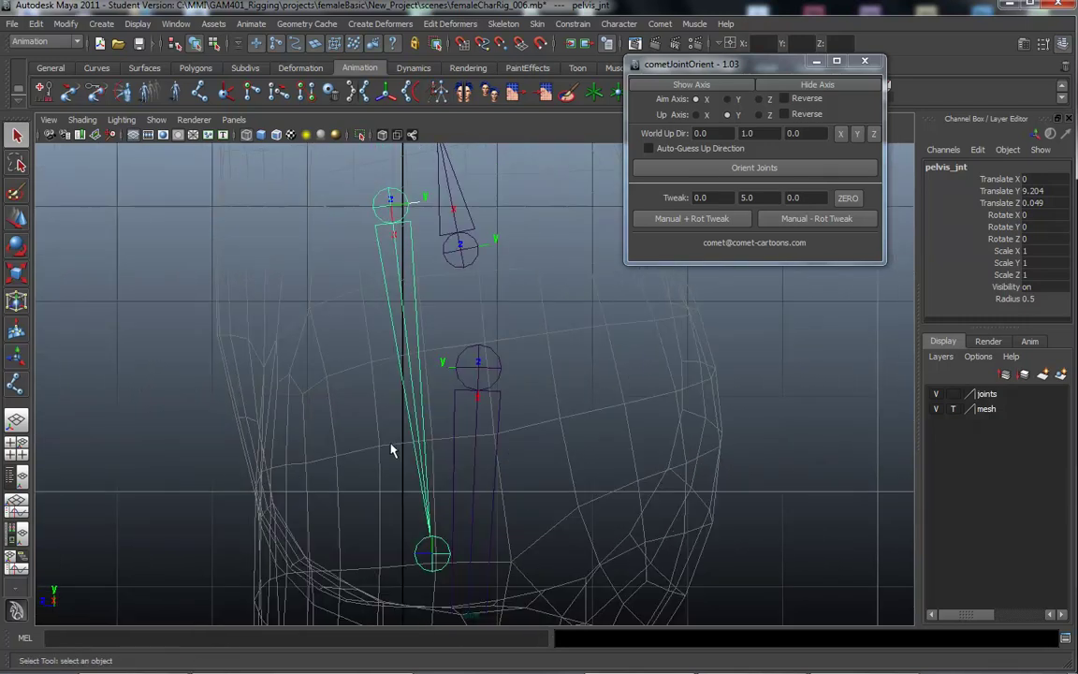
alt+drag(391, 450, 420, 324)
alt+right_drag(264, 366, 194, 366)
alt+middle_drag(265, 360, 238, 345)
alt+right_drag(251, 349, 478, 367)
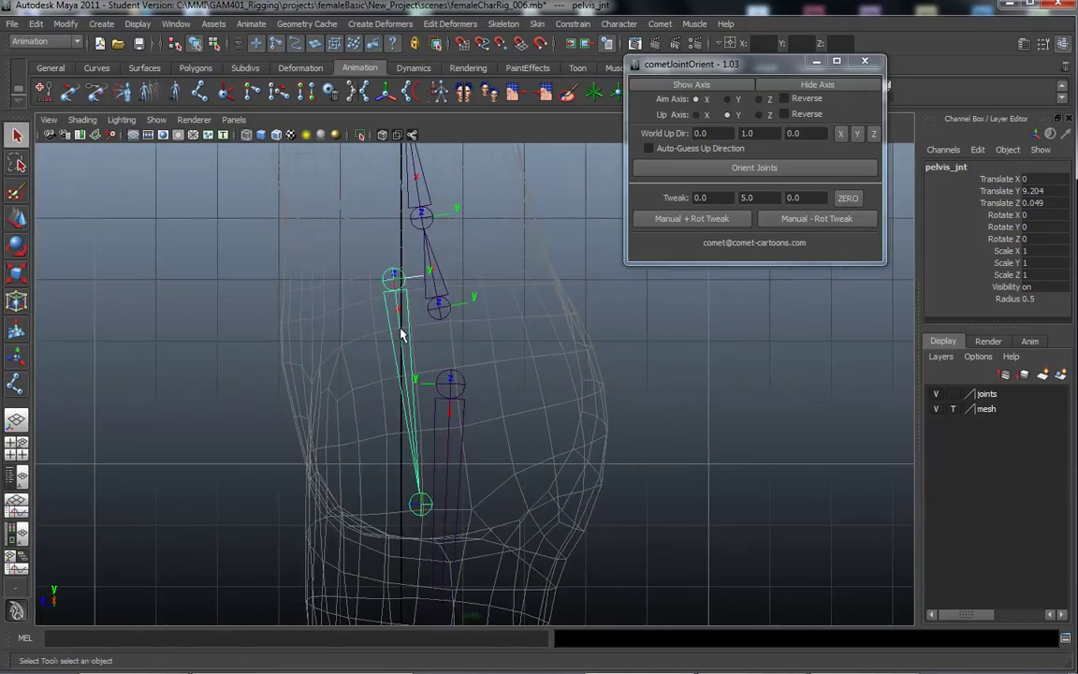
alt+middle_drag(376, 327, 361, 334)
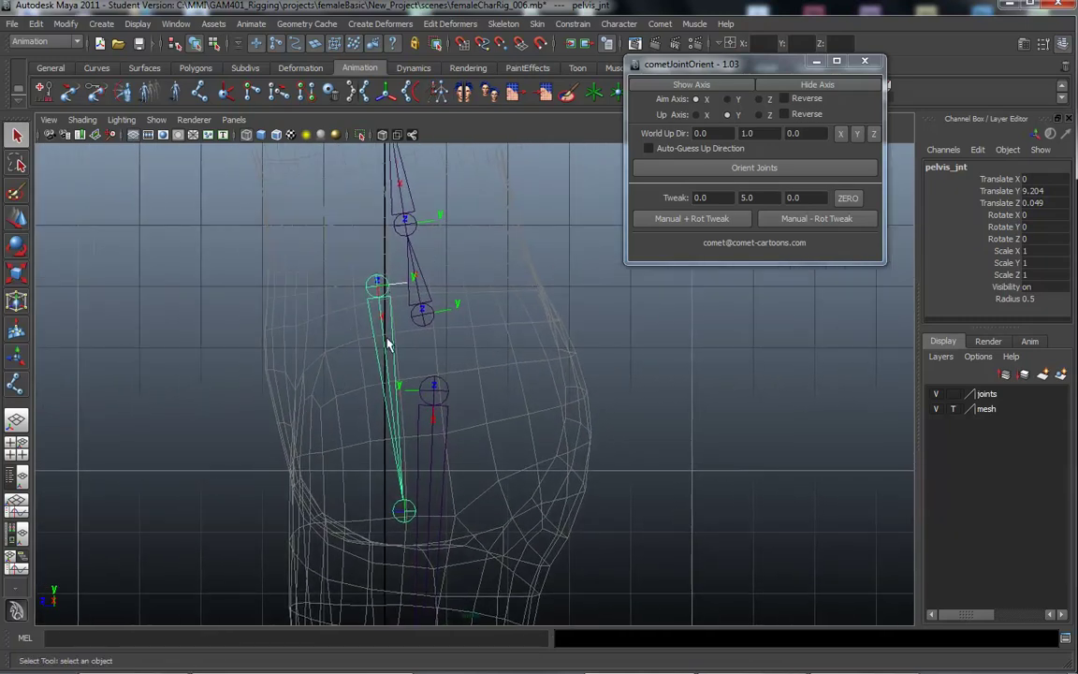
alt+drag(388, 344, 404, 379)
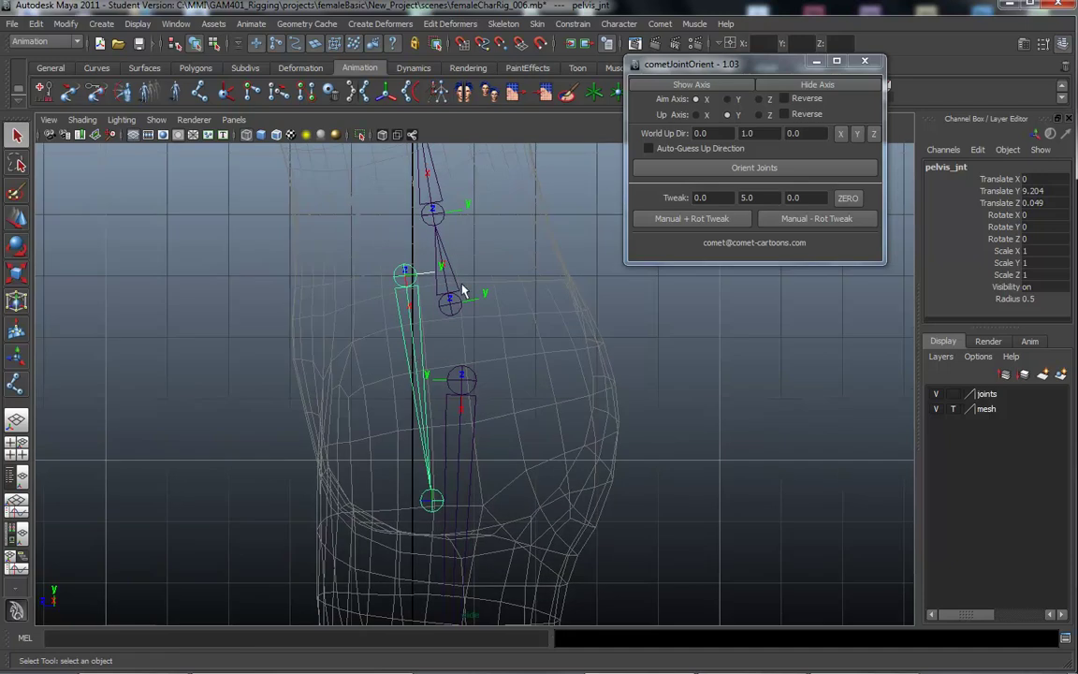
Unparent ROOT_jnt from pelvis_jnt so it stands alone.
drag(669, 71, 660, 147)
alt+middle_drag(264, 423, 227, 437)
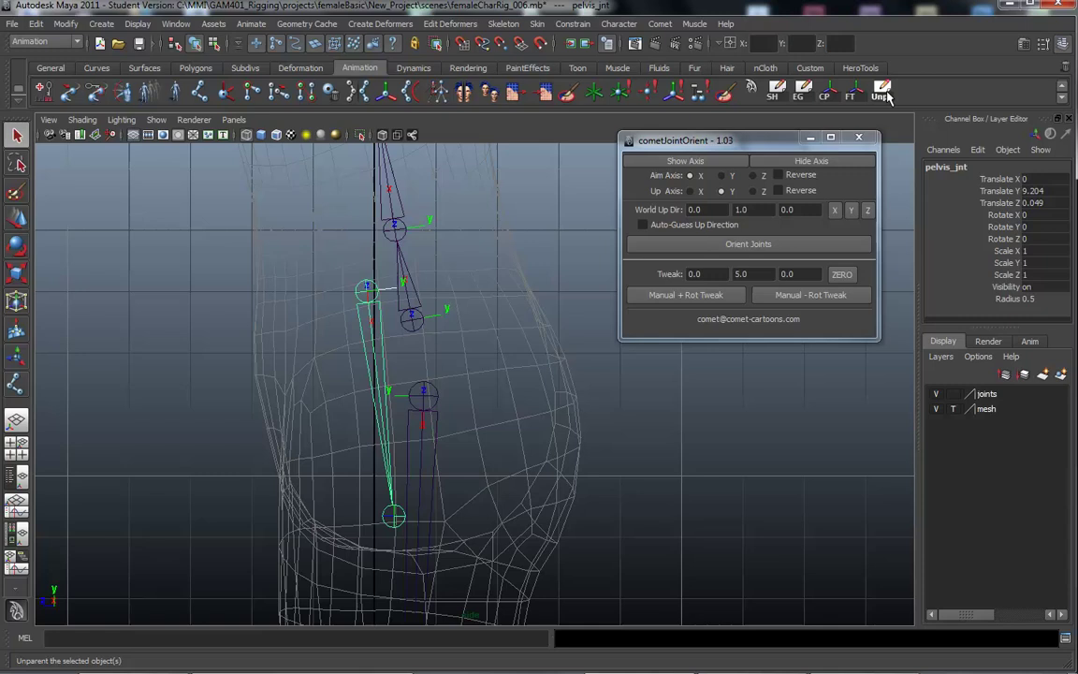
click(884, 94)
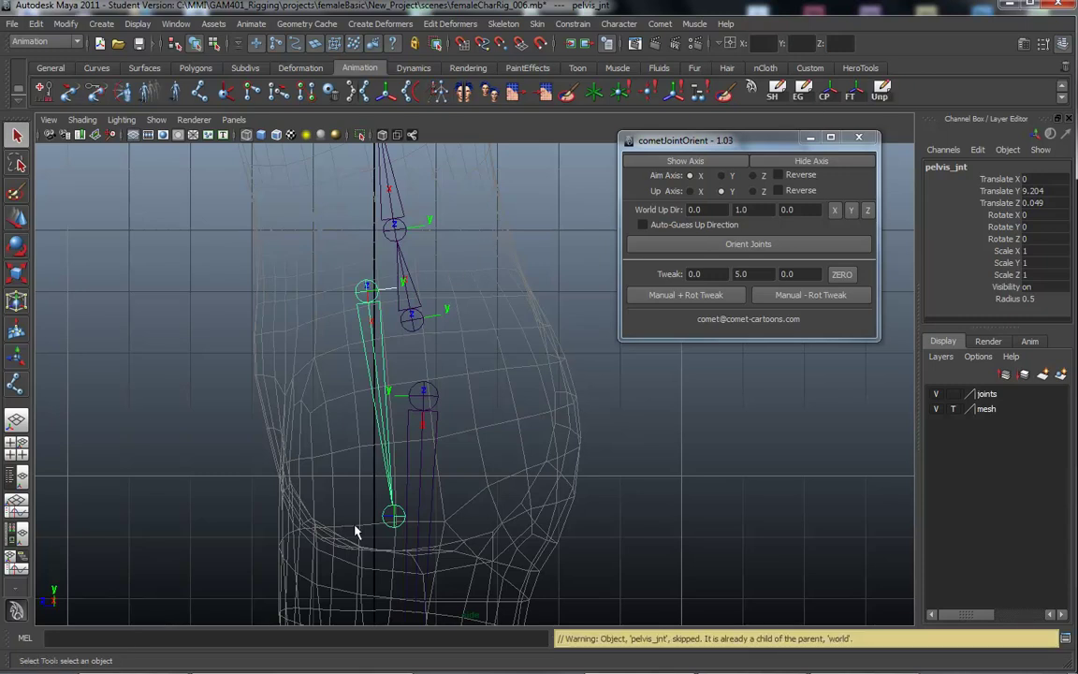
click(345, 297)
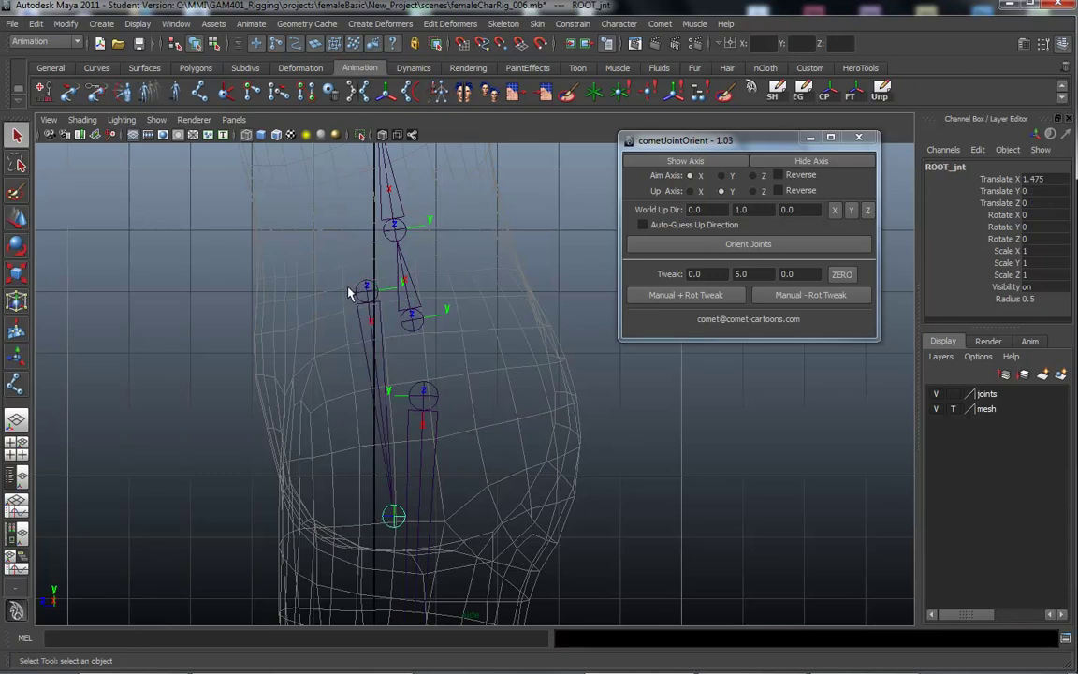
click(883, 91)
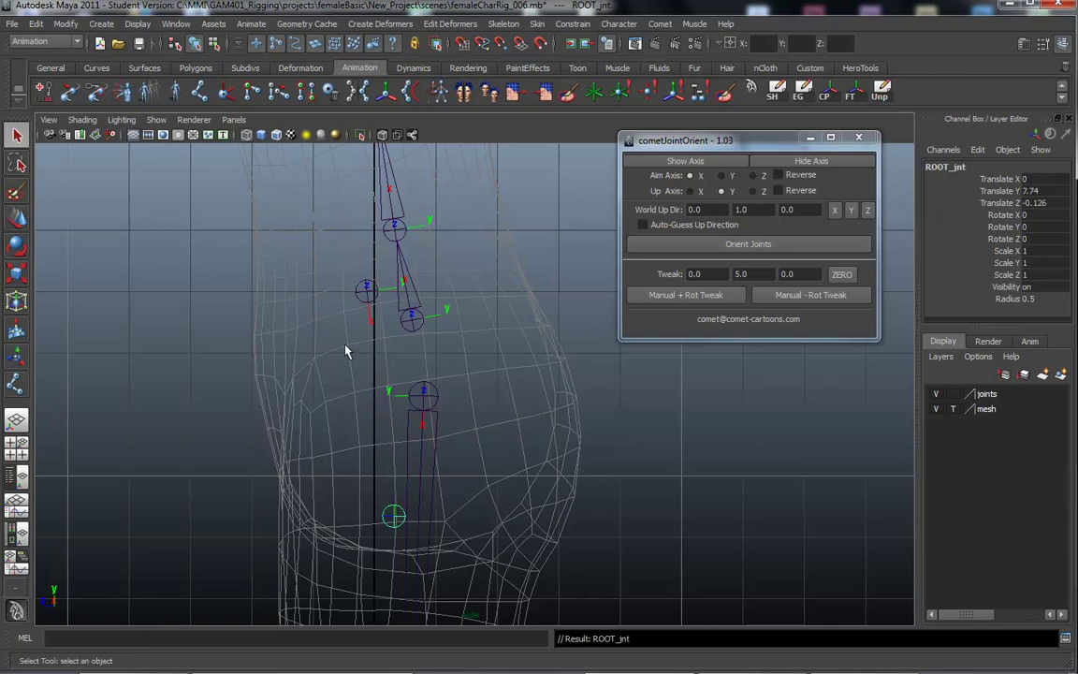
Parent pelvis_jnt under ROOT_jnt so the pelvis bone starts at the root.
alt+drag(345, 351, 398, 372)
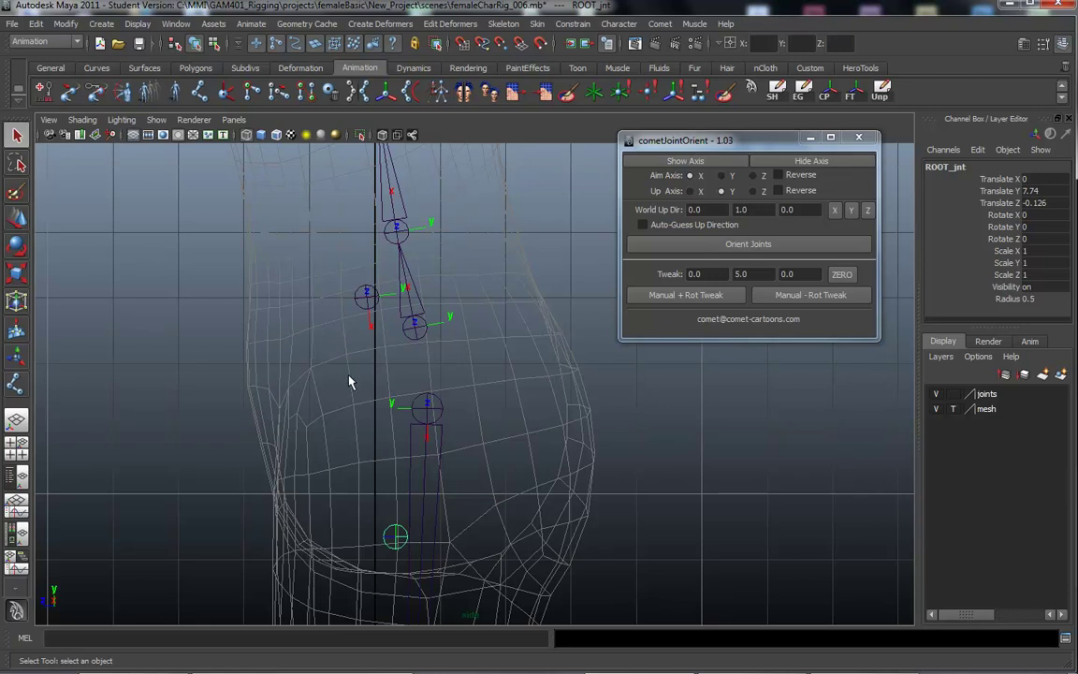
alt+middle_drag(351, 380, 356, 314)
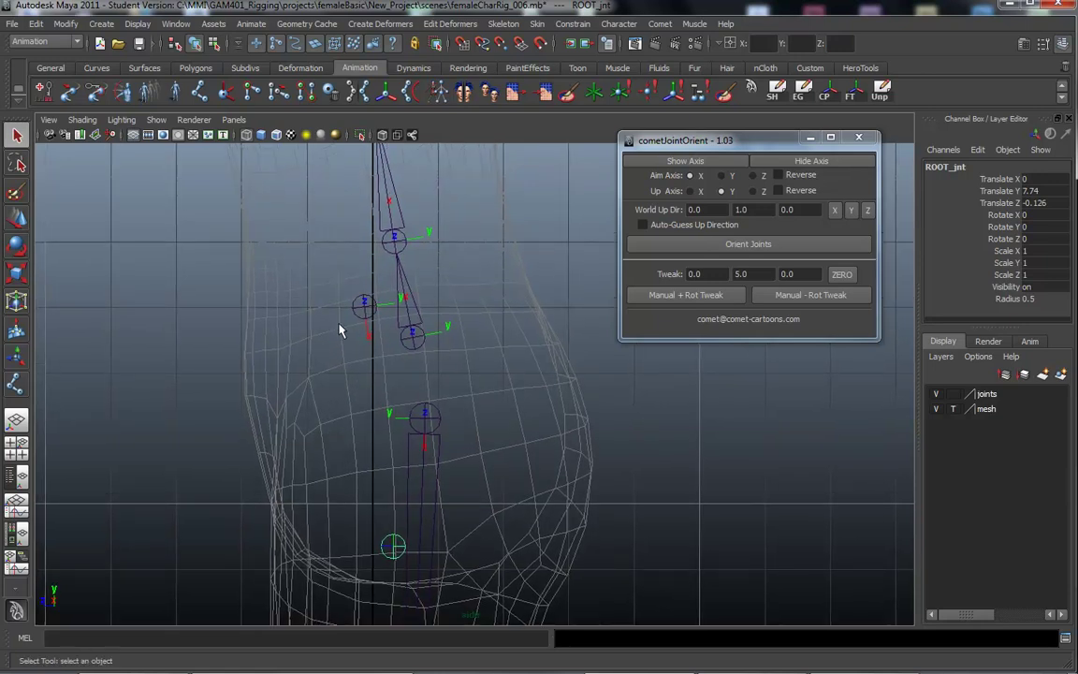
alt+middle_drag(375, 412, 351, 367)
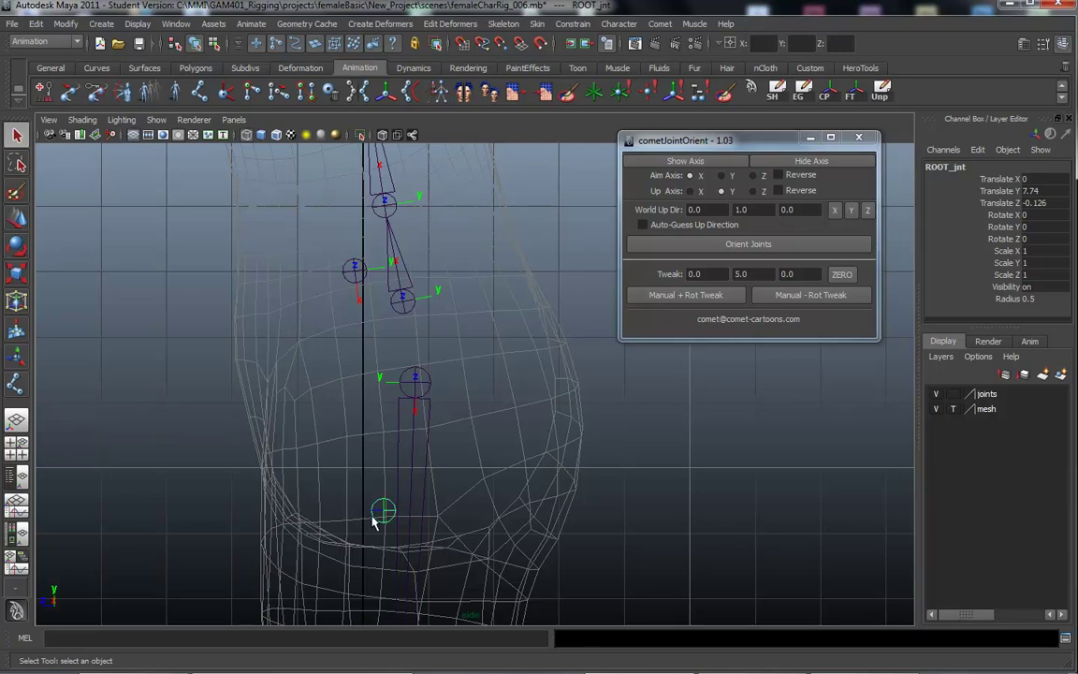
alt+drag(363, 506, 327, 433)
click(382, 286)
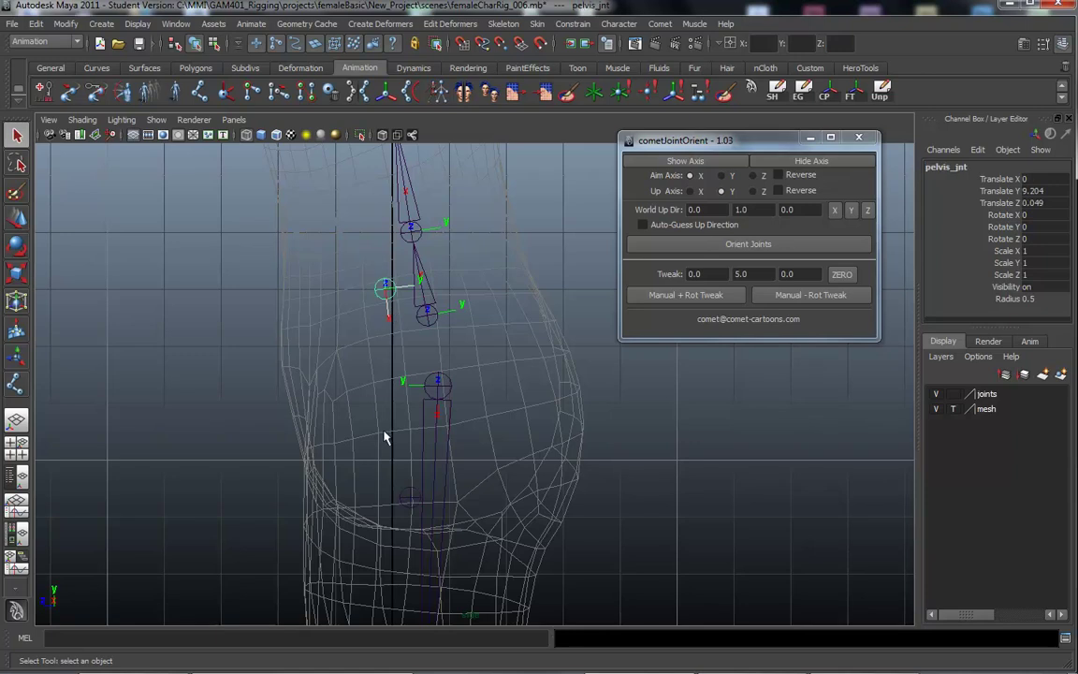
click(408, 496)
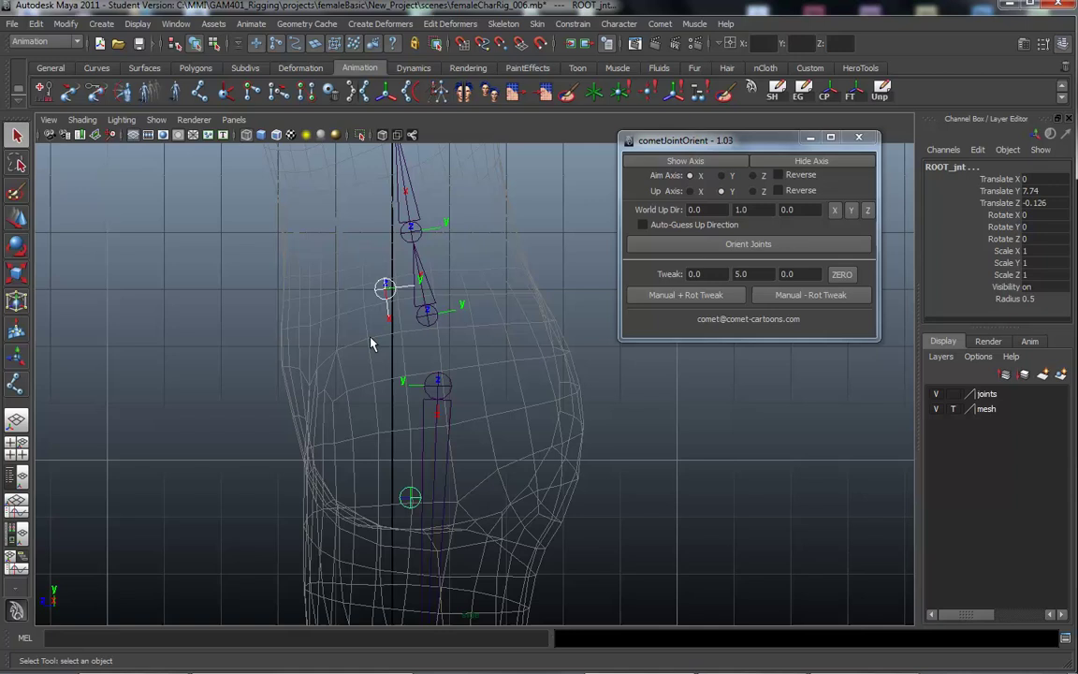
key(p)
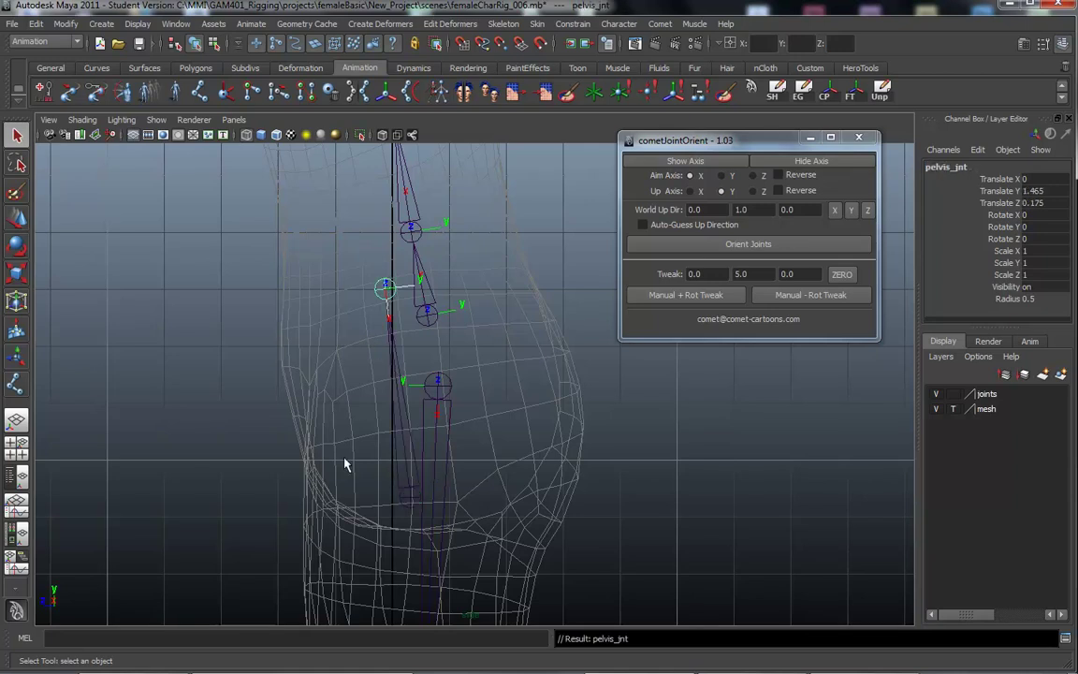
Parent spine_A_jnt, the lowest spine joint, under ROOT_jnt in the perspective view.
alt+drag(348, 417, 410, 428)
key(space)
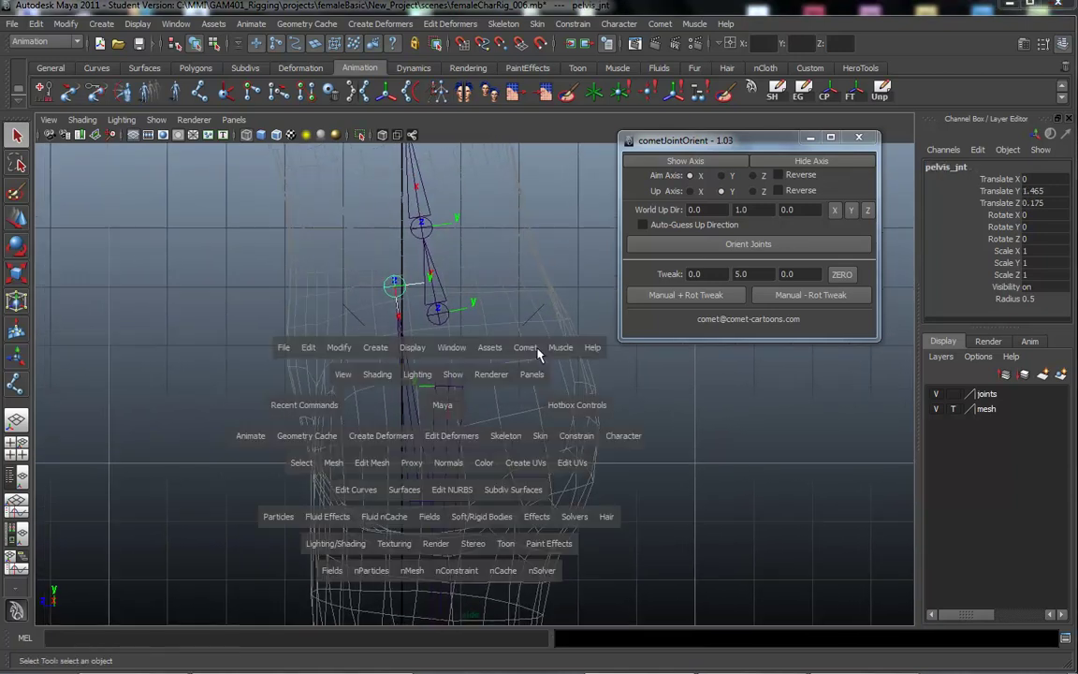
key(space)
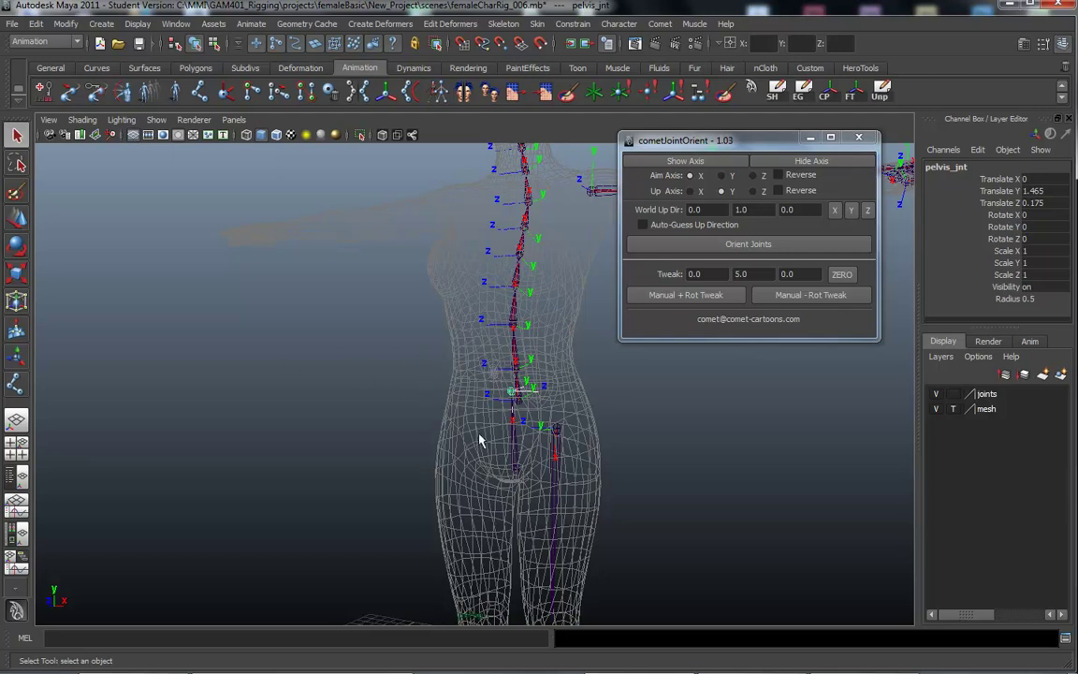
mouse_move(479, 439)
alt+mouse_down()
mouse_move(442, 428)
mouse_move(482, 439)
alt+mouse_up()
alt+right_drag(482, 440, 674, 454)
alt+middle_drag(524, 561, 477, 471)
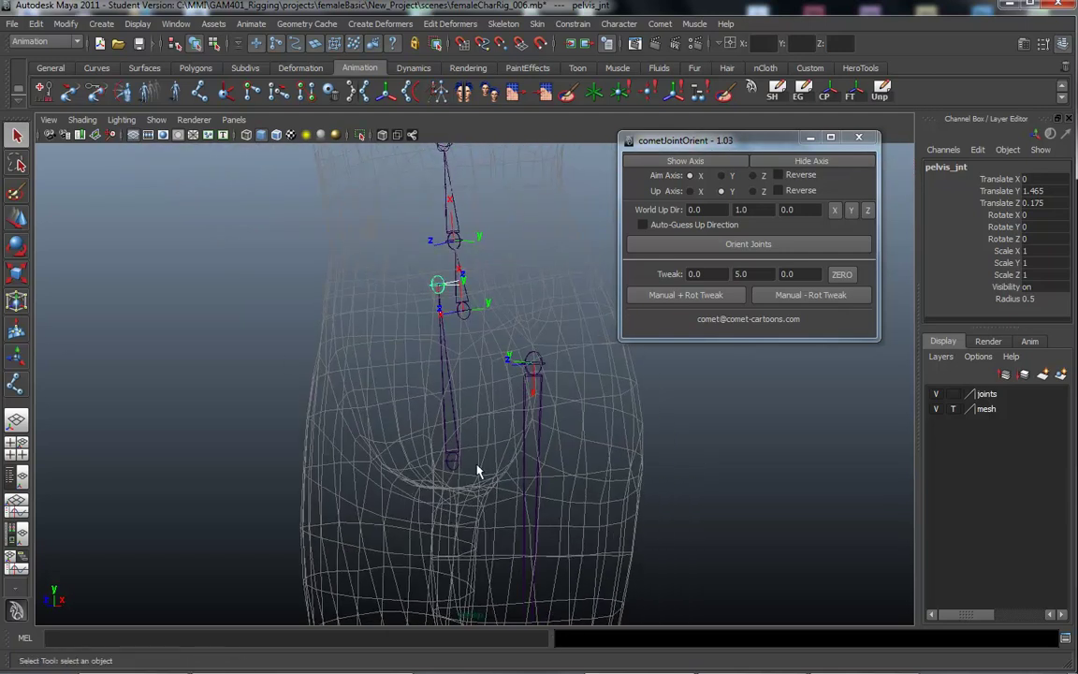
alt+drag(478, 401, 455, 436)
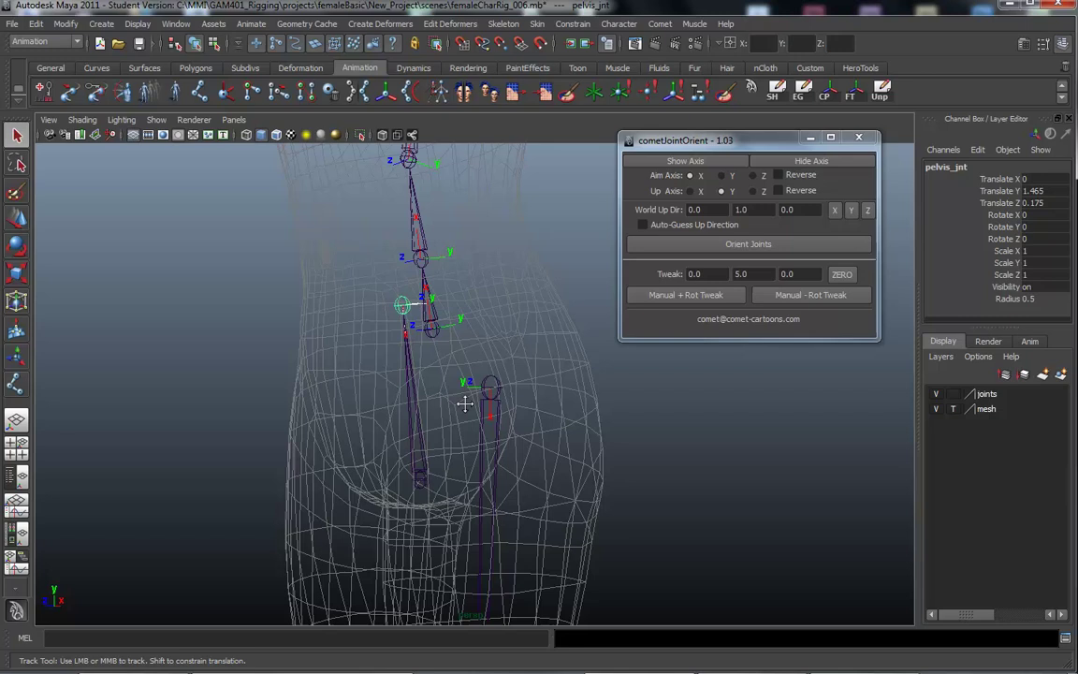
alt+drag(464, 404, 416, 430)
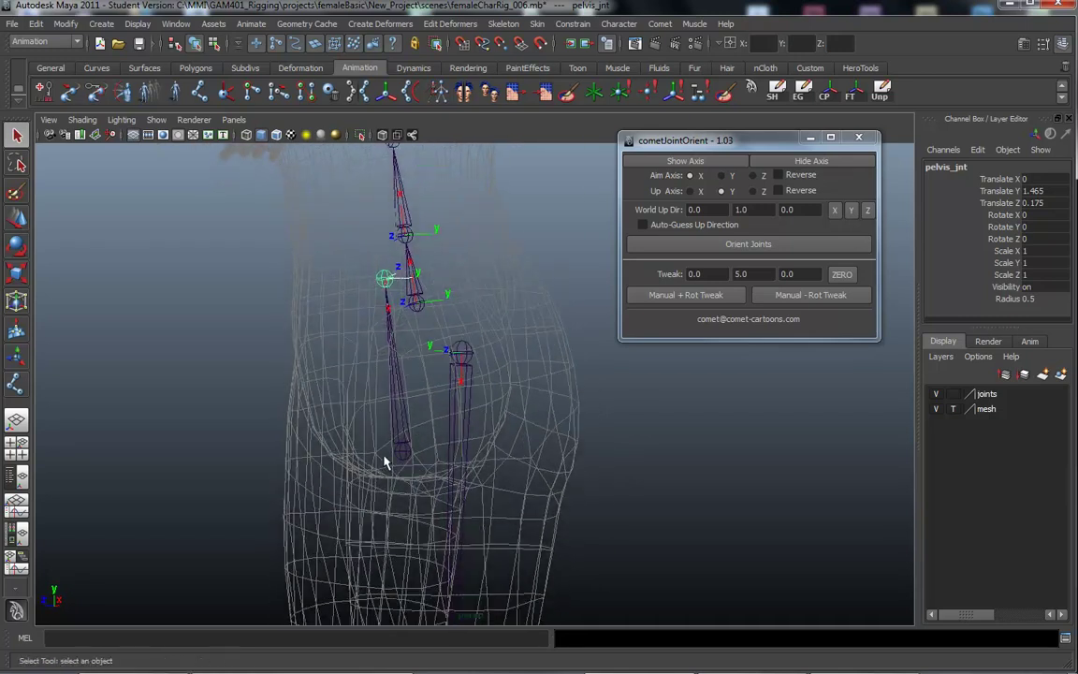
click(419, 301)
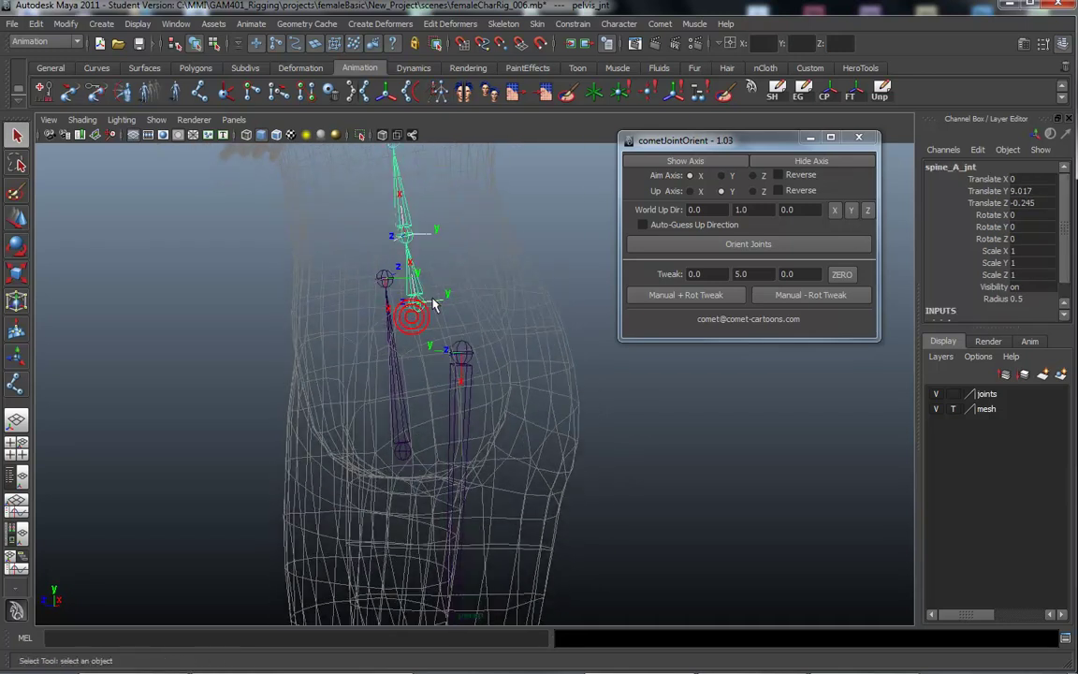
click(410, 459)
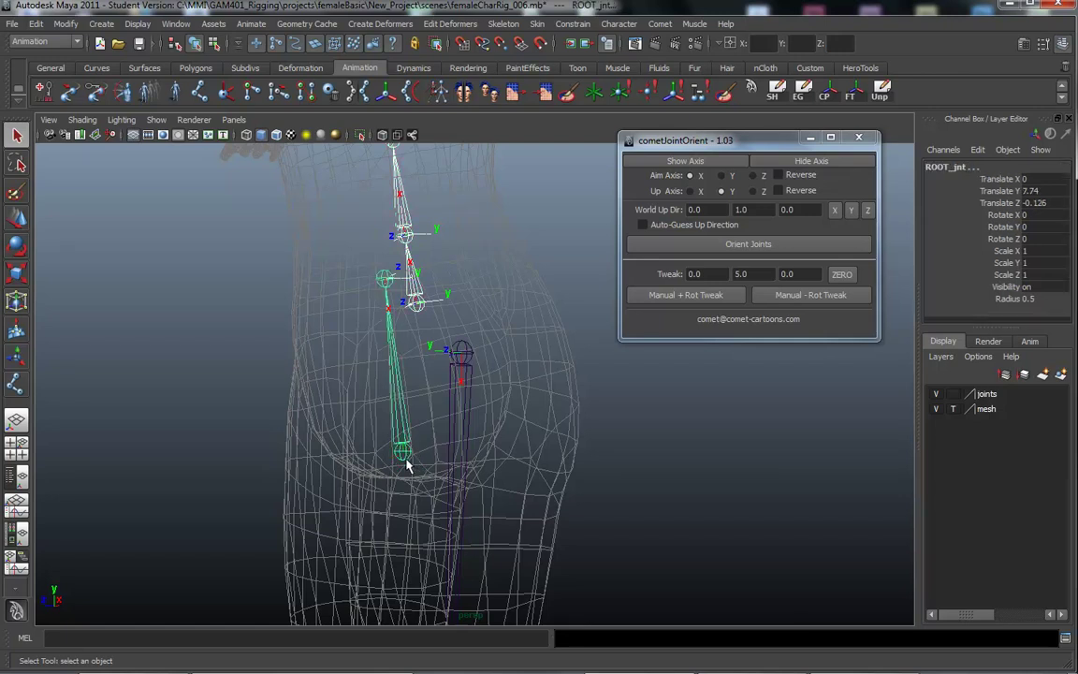
key(Up)
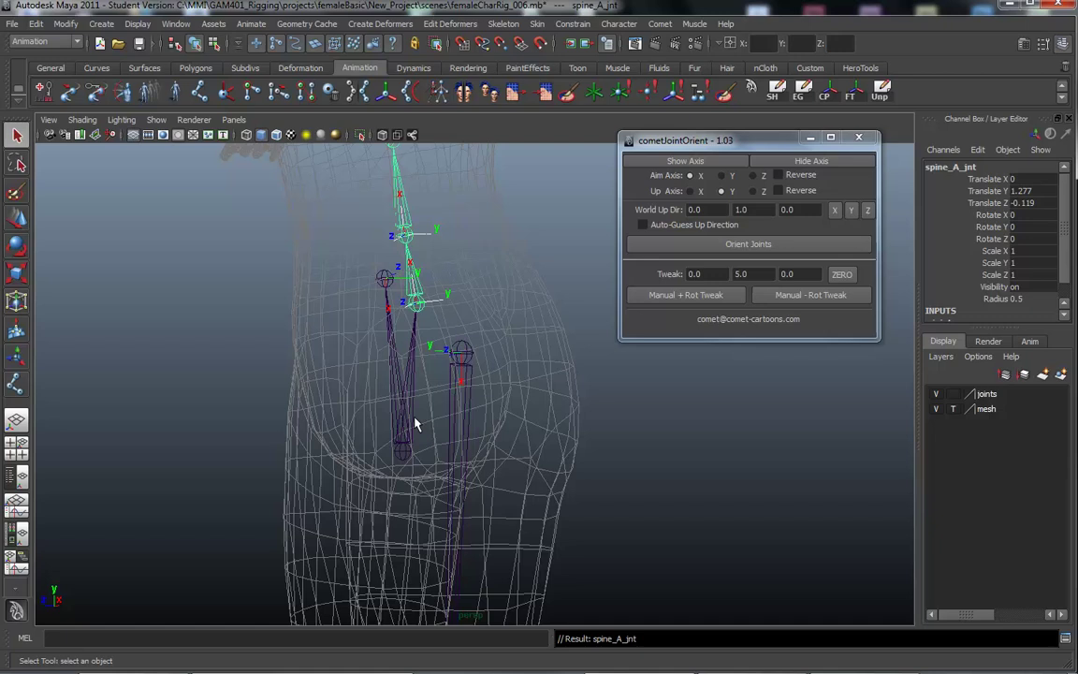
Select ROOT_jnt and inspect the pelvis and spine branches beneath it alongside the separate leg chain.
alt+drag(416, 424, 356, 453)
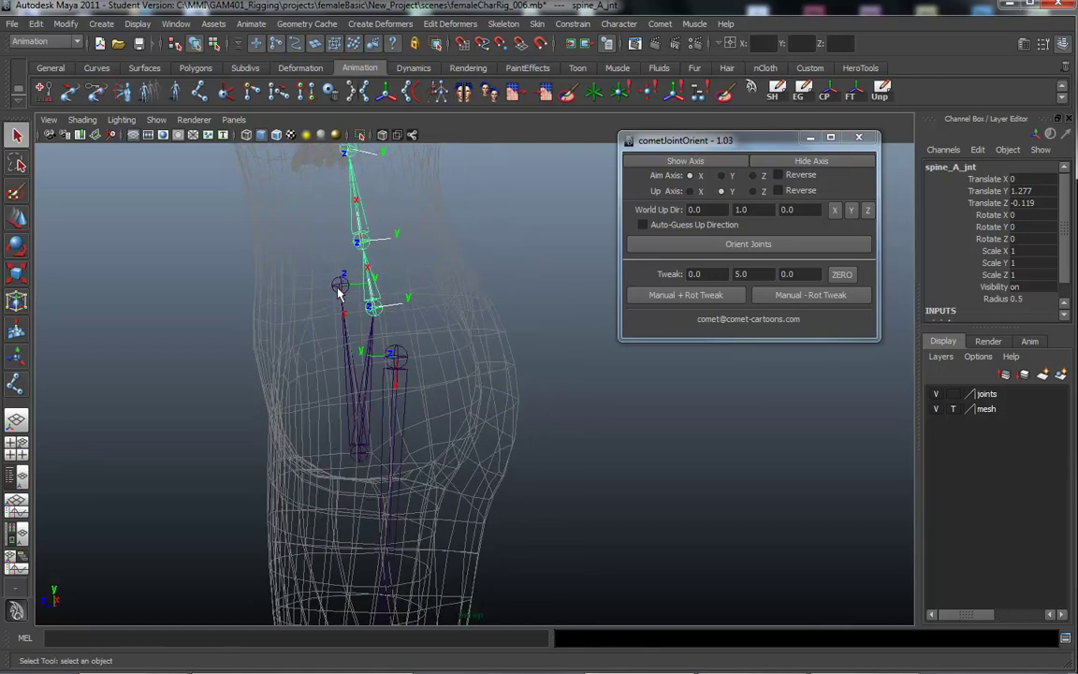
alt+drag(351, 296, 431, 366)
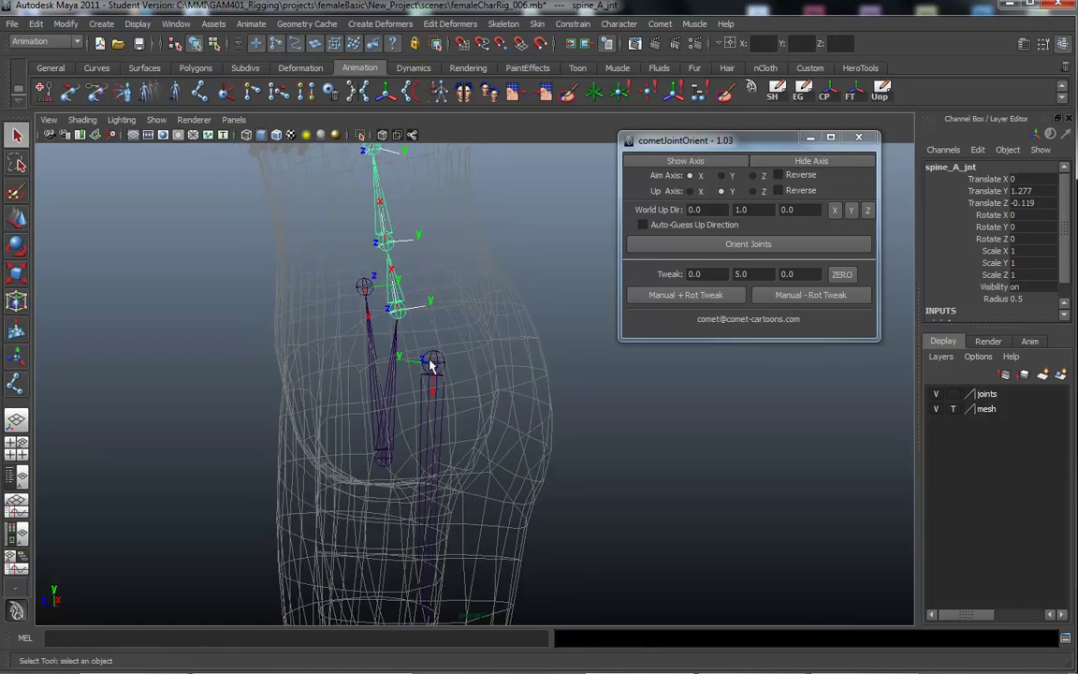
mouse_move(339, 368)
alt+mouse_down()
mouse_move(394, 447)
mouse_move(413, 450)
alt+mouse_up()
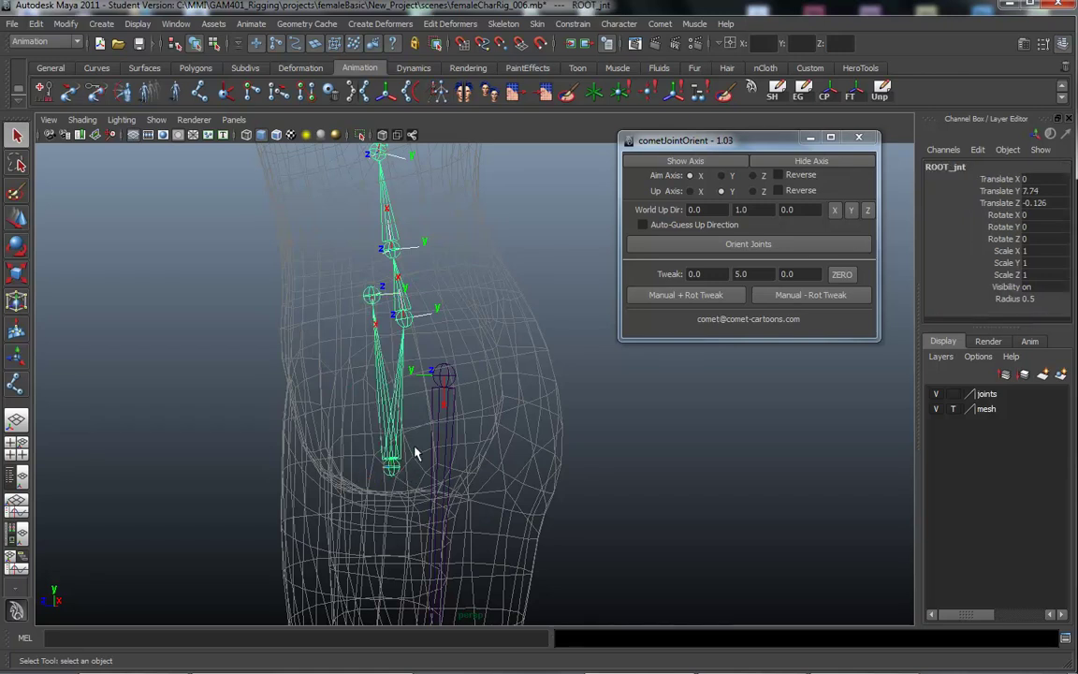
alt+middle_drag(437, 406, 440, 483)
alt+right_drag(441, 457, 363, 444)
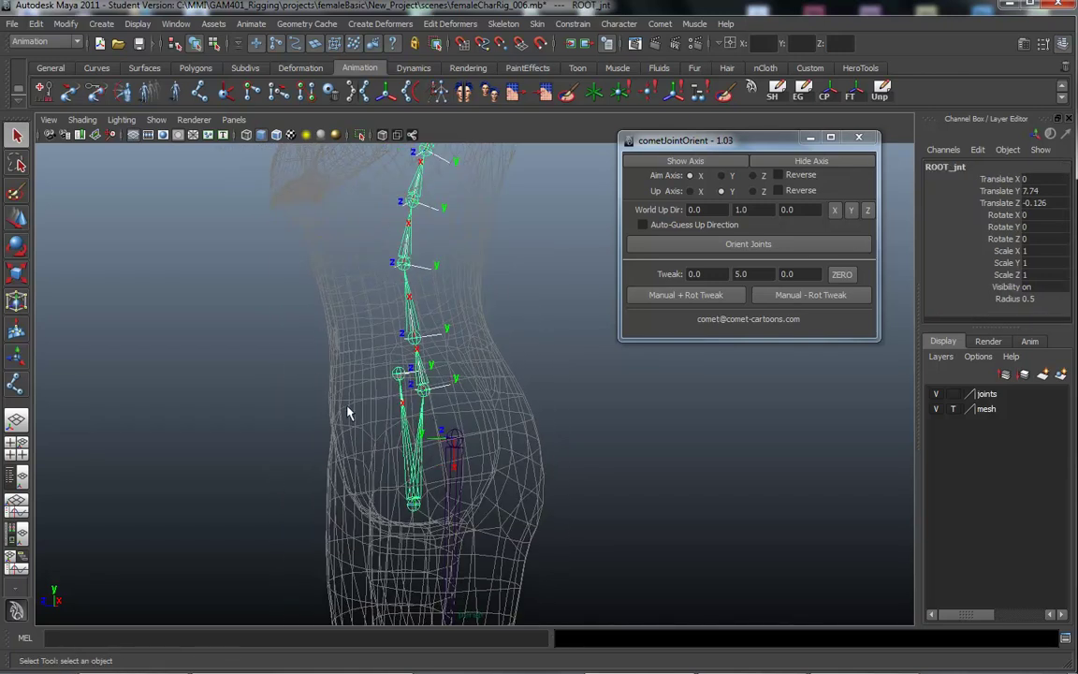
alt+drag(347, 412, 337, 457)
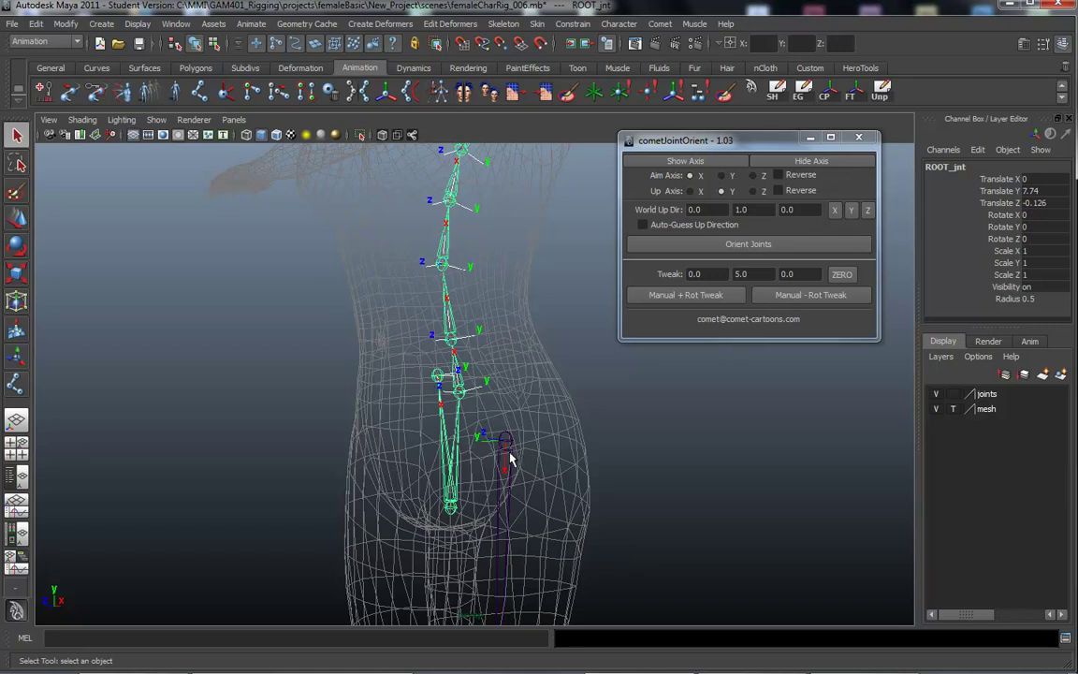
alt+drag(420, 453, 477, 415)
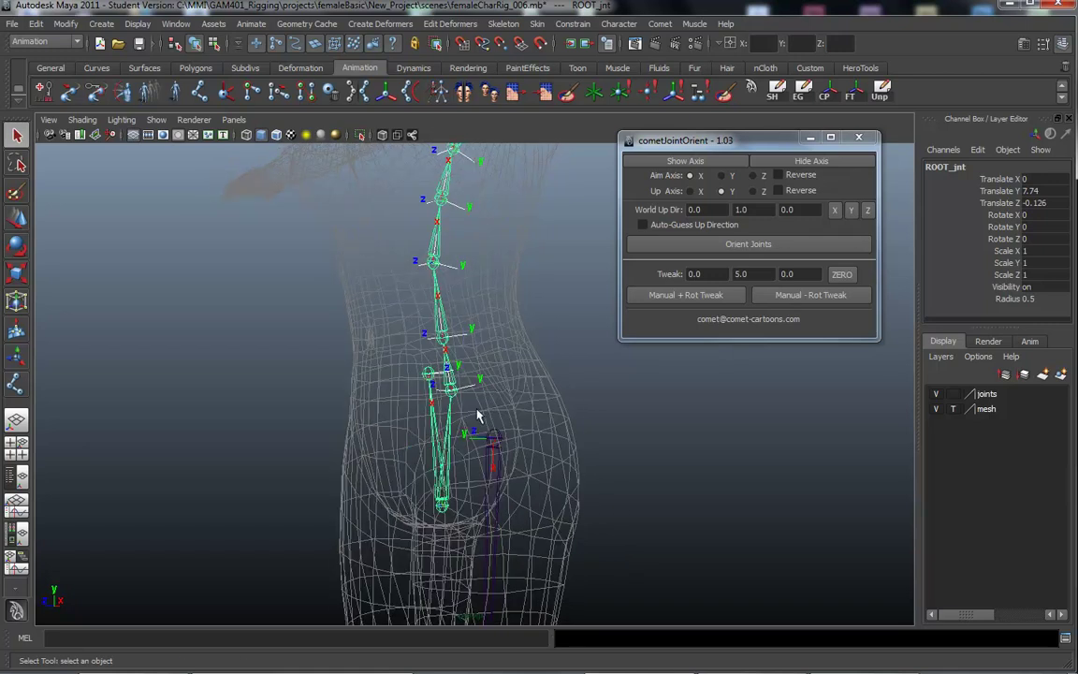
Parent L_hip_jnt under pelvis_jnt to connect the left leg chain to the pelvis.
click(510, 445)
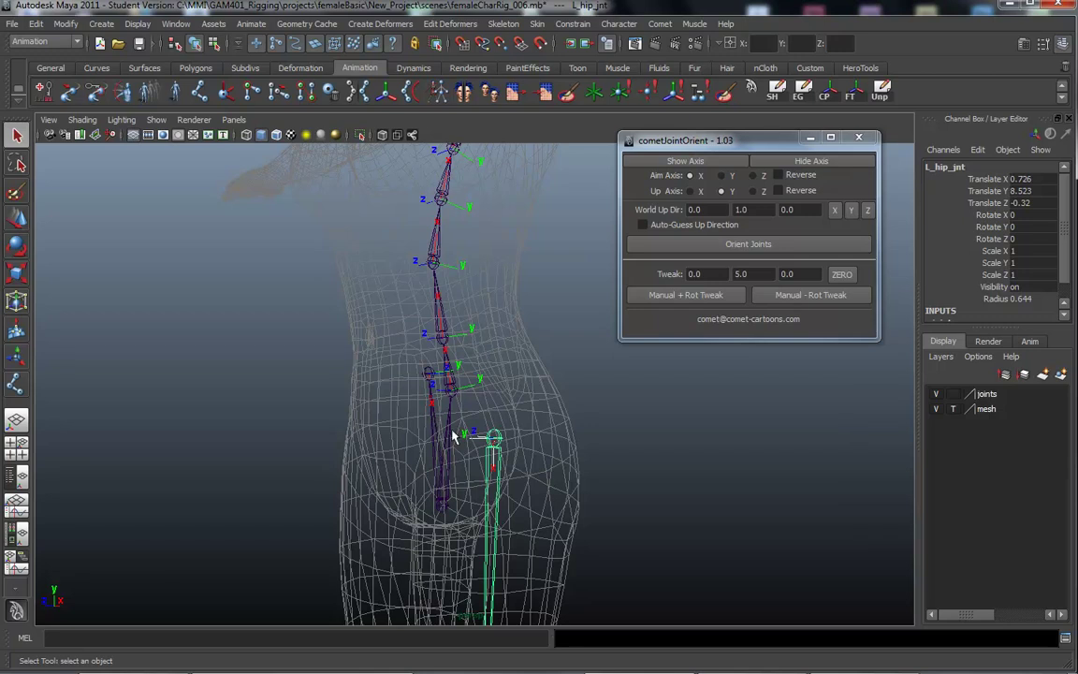
click(430, 377)
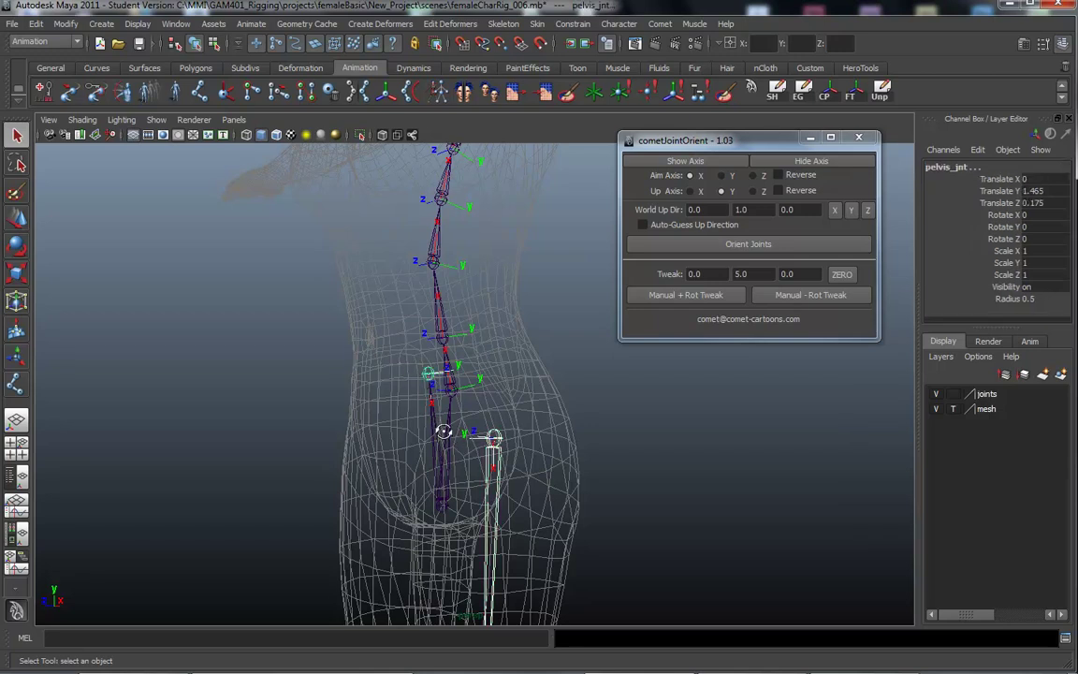
alt+drag(443, 431, 420, 367)
click(498, 436)
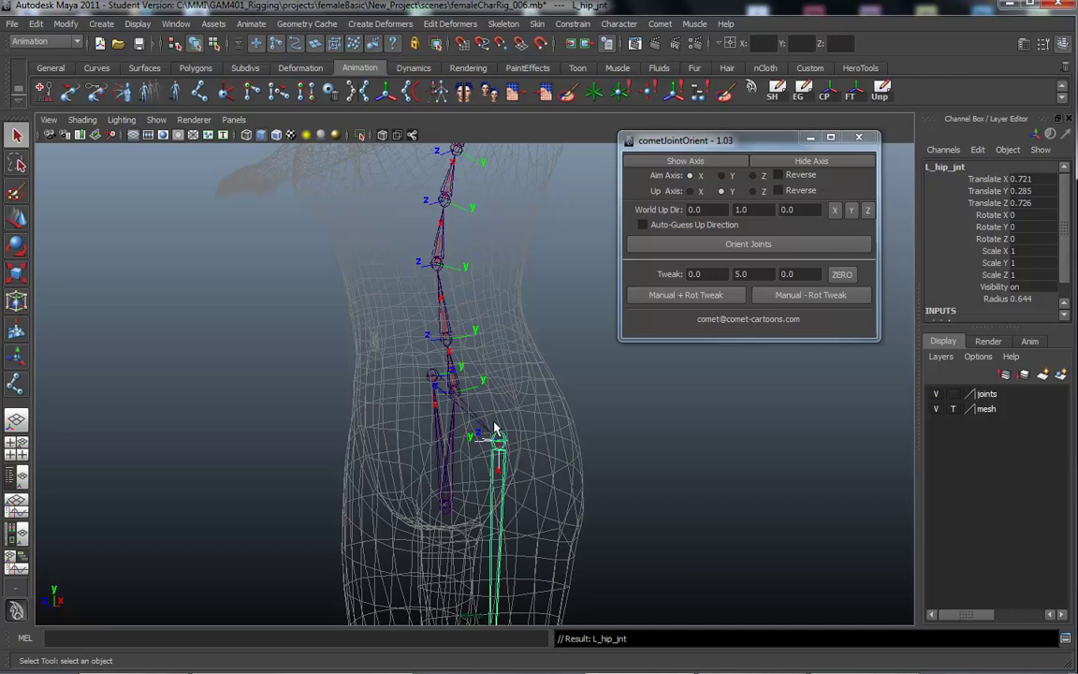
Mirror the left leg chain from L_hip_jnt across YZ using Behavior, replacing L with R in the joint names.
alt+drag(493, 434, 553, 263)
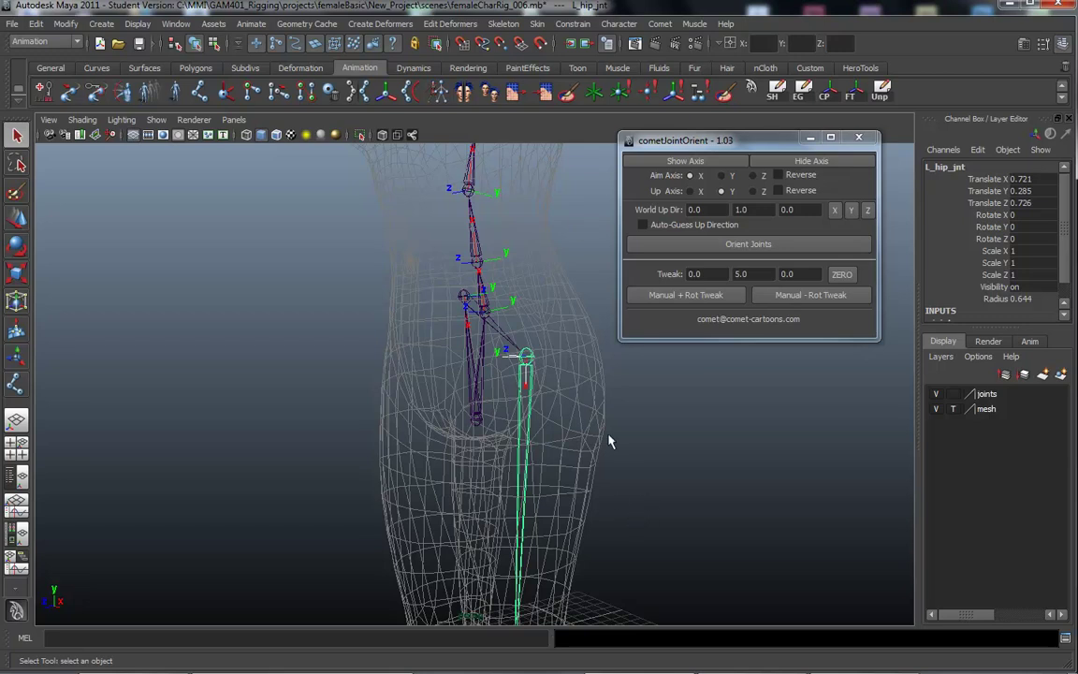
key(space)
click(670, 466)
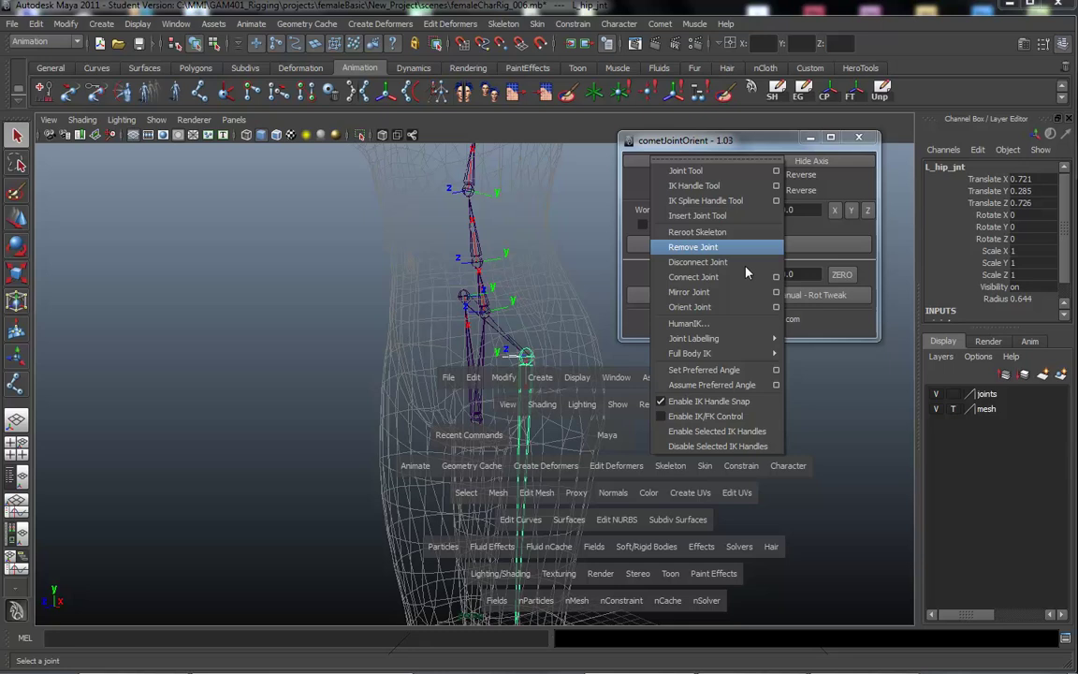
click(776, 292)
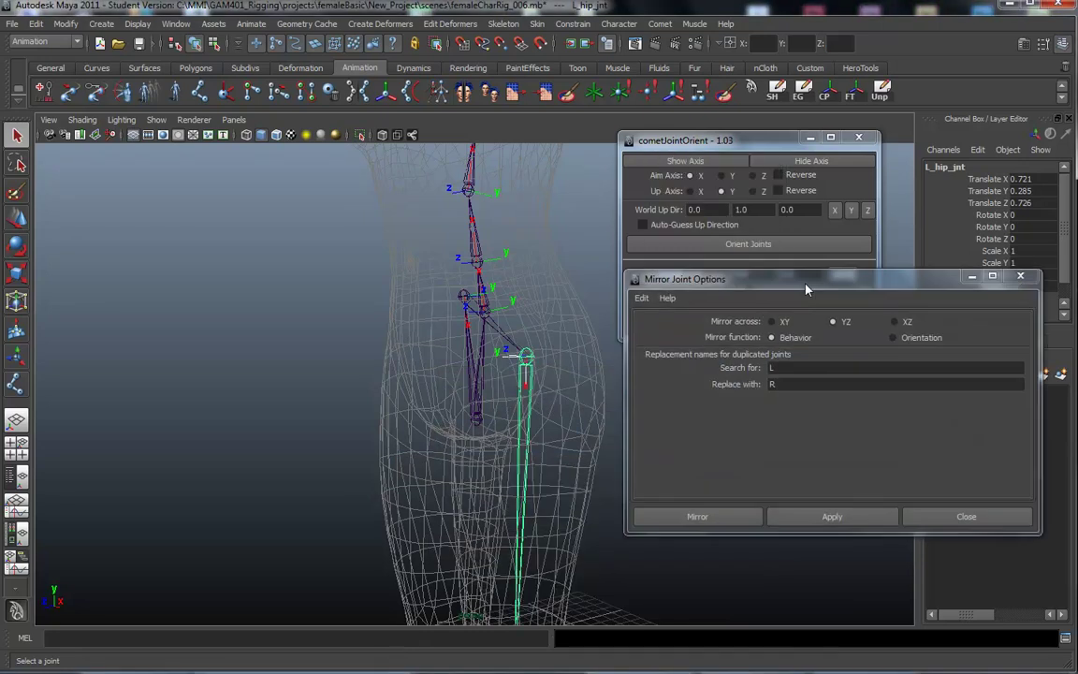
drag(795, 278, 797, 229)
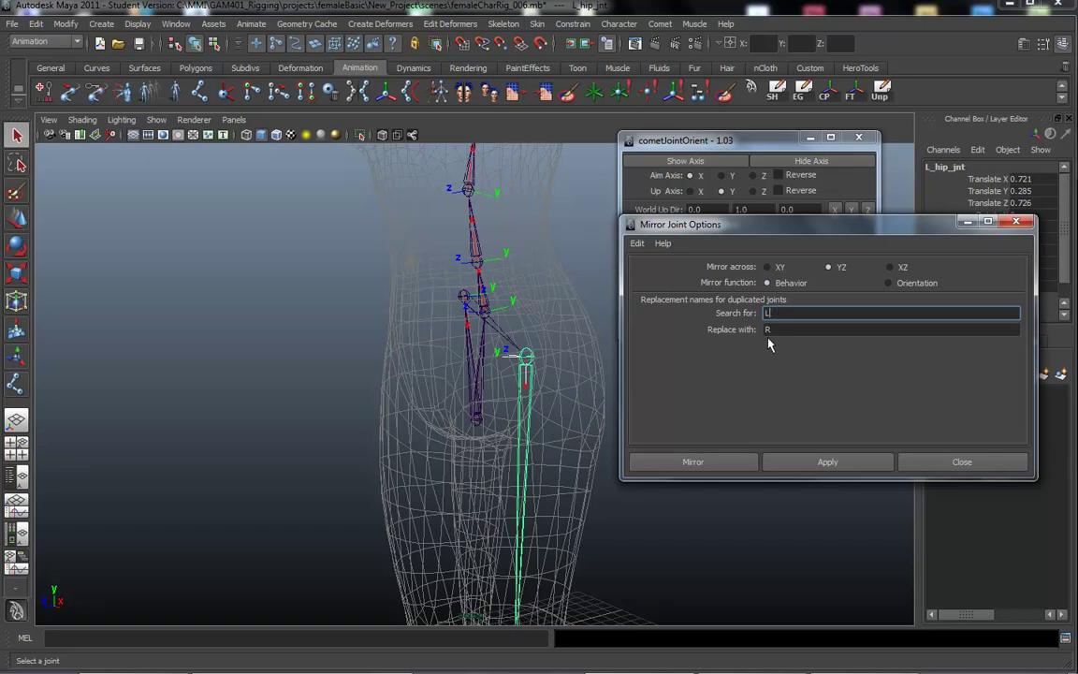
alt+drag(322, 460, 347, 456)
alt+middle_drag(594, 366, 493, 349)
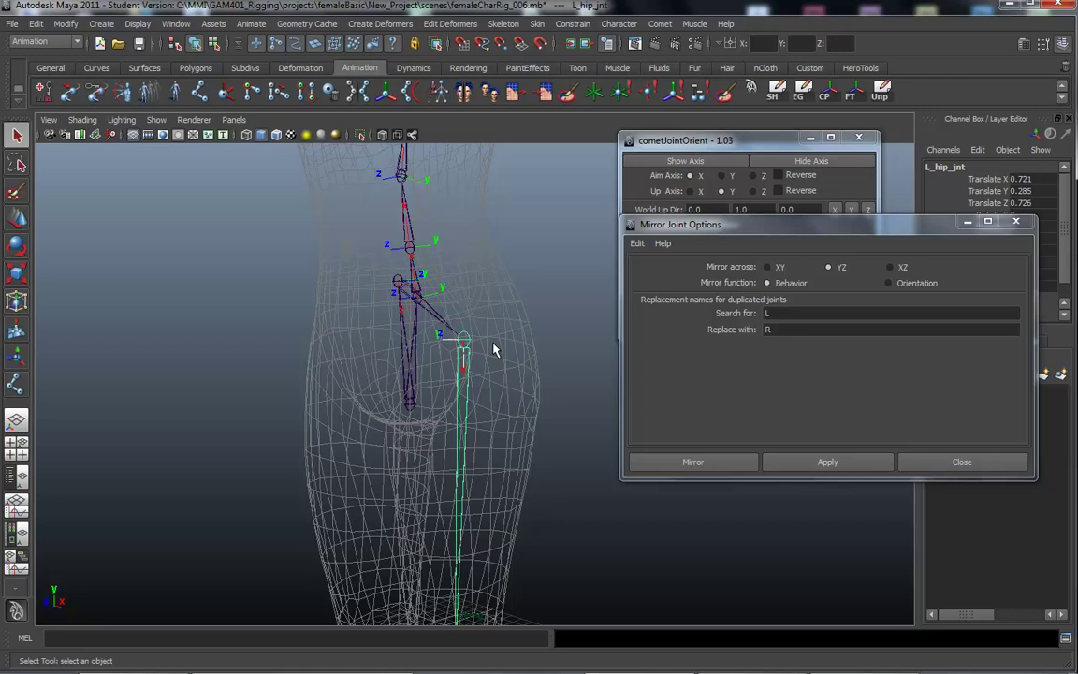
alt+middle_drag(416, 390, 443, 373)
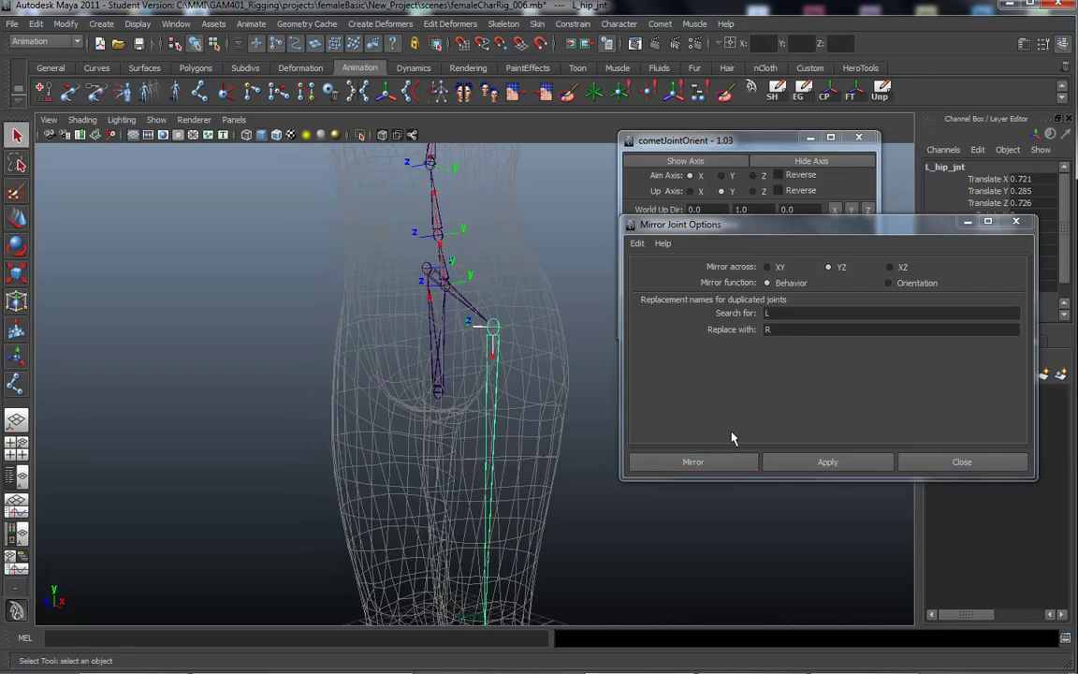
click(796, 461)
Examine the mirrored right leg from hip to ankle, comparing its joint axes with those of the left leg.
alt+right_drag(333, 354, 258, 389)
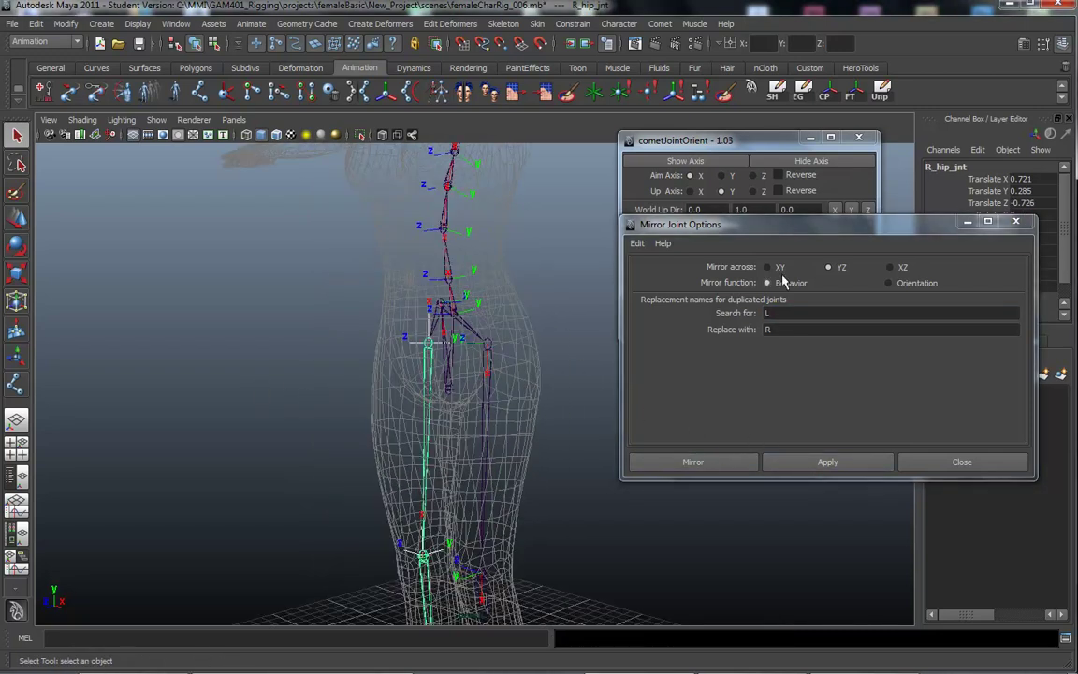
alt+drag(301, 337, 422, 352)
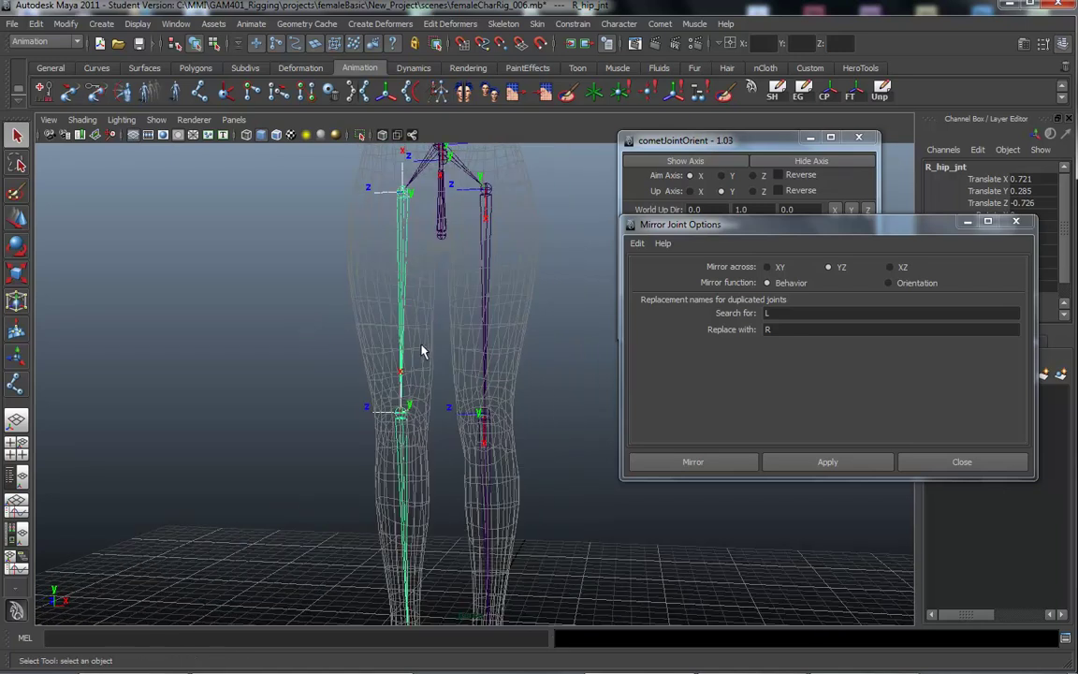
alt+drag(385, 408, 395, 402)
alt+right_drag(395, 401, 491, 414)
alt+drag(475, 402, 358, 436)
alt+middle_drag(358, 436, 421, 385)
alt+middle_drag(486, 375, 506, 296)
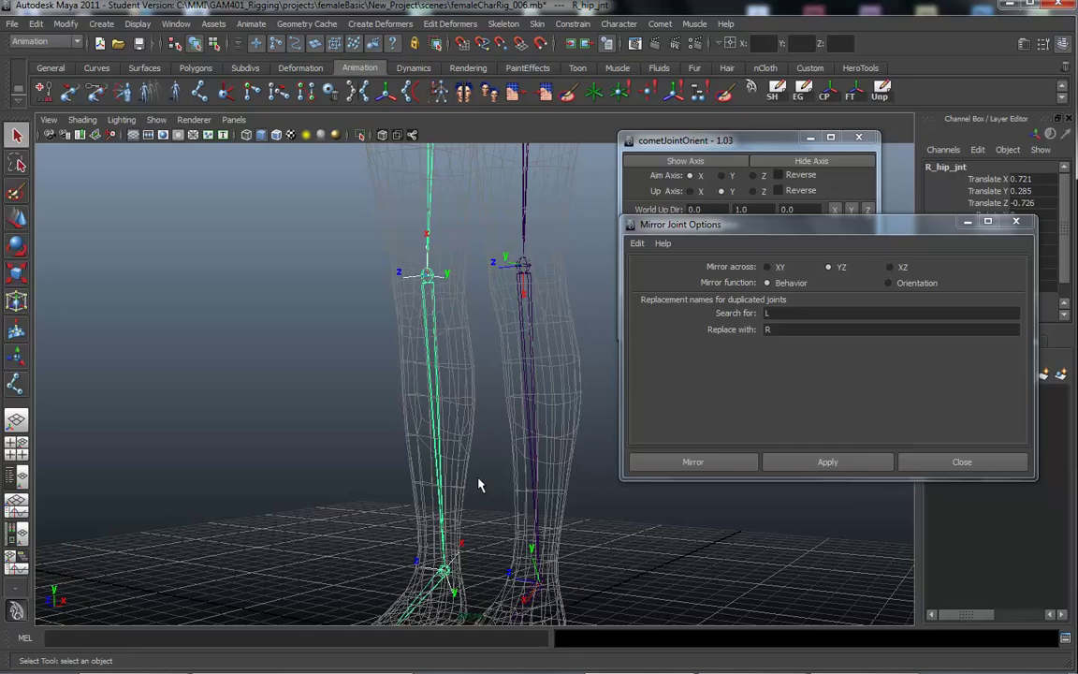
alt+middle_drag(478, 484, 466, 372)
Examine the spine, head and left shoulder joints together with the two legs in the perspective view.
alt+right_drag(430, 375, 353, 361)
alt+middle_drag(387, 278, 368, 436)
alt+right_drag(426, 397, 507, 412)
alt+middle_drag(409, 378, 385, 500)
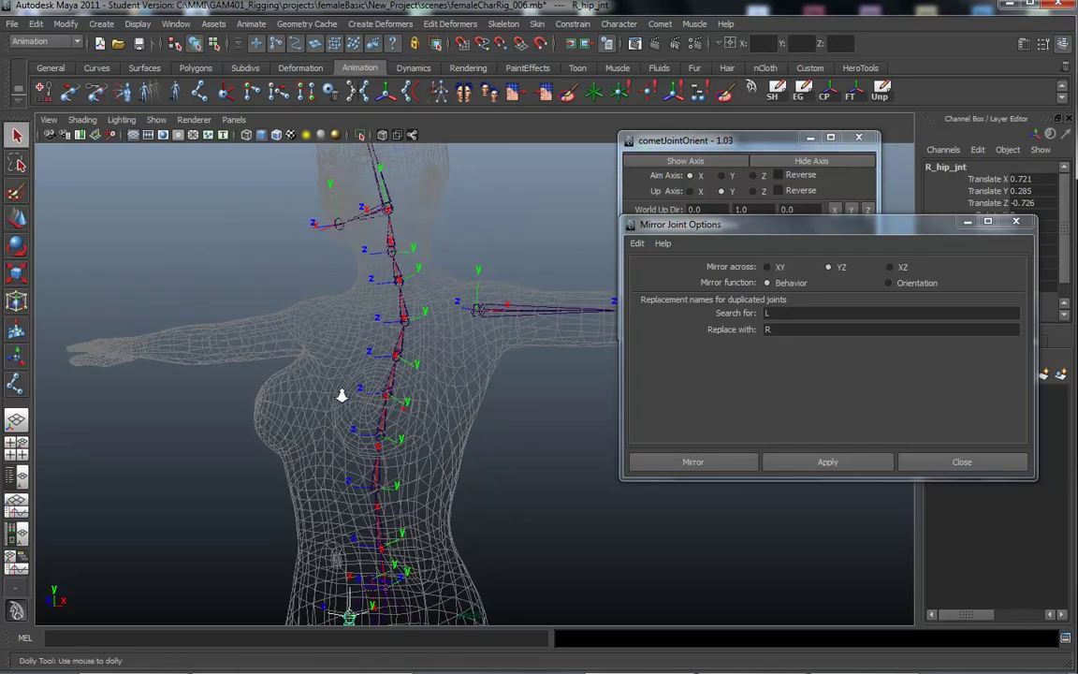
alt+right_drag(342, 394, 301, 386)
mouse_move(382, 361)
alt+mouse_down()
mouse_move(395, 363)
mouse_move(378, 366)
alt+mouse_up()
alt+right_drag(378, 365, 355, 369)
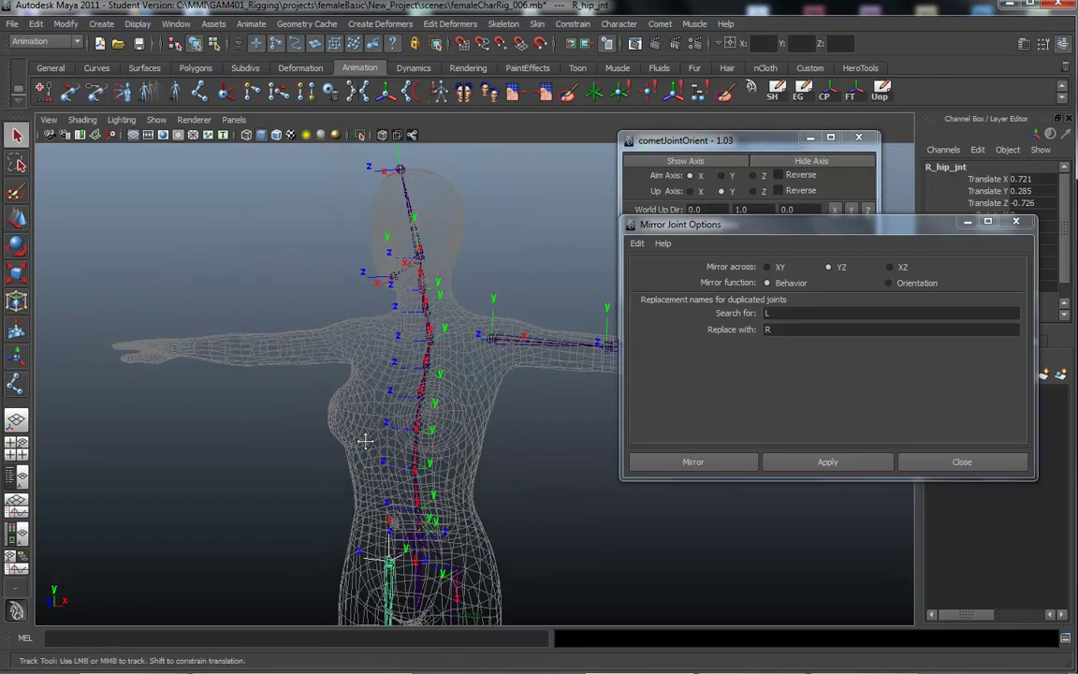
alt+middle_drag(365, 441, 343, 421)
alt+right_drag(317, 418, 285, 421)
alt+middle_drag(351, 428, 351, 313)
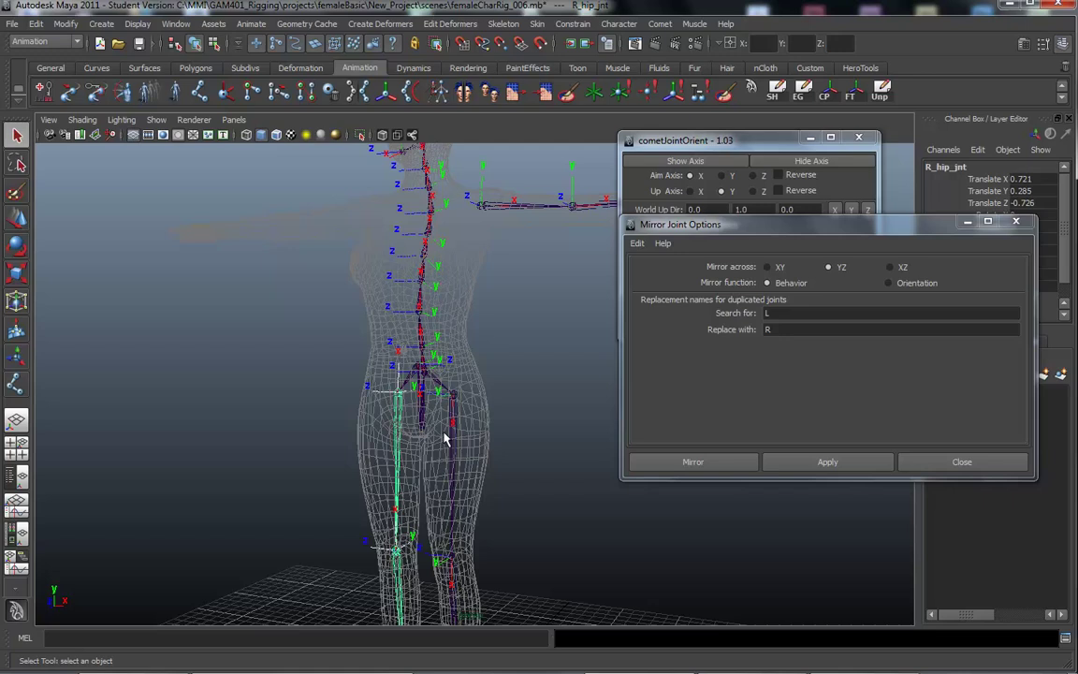
Test-rotate both hip joints together by -45 degrees about Z, undo the rotation and clear the selection.
shift+click(450, 420)
alt+middle_drag(471, 469, 507, 373)
alt+right_drag(507, 373, 426, 372)
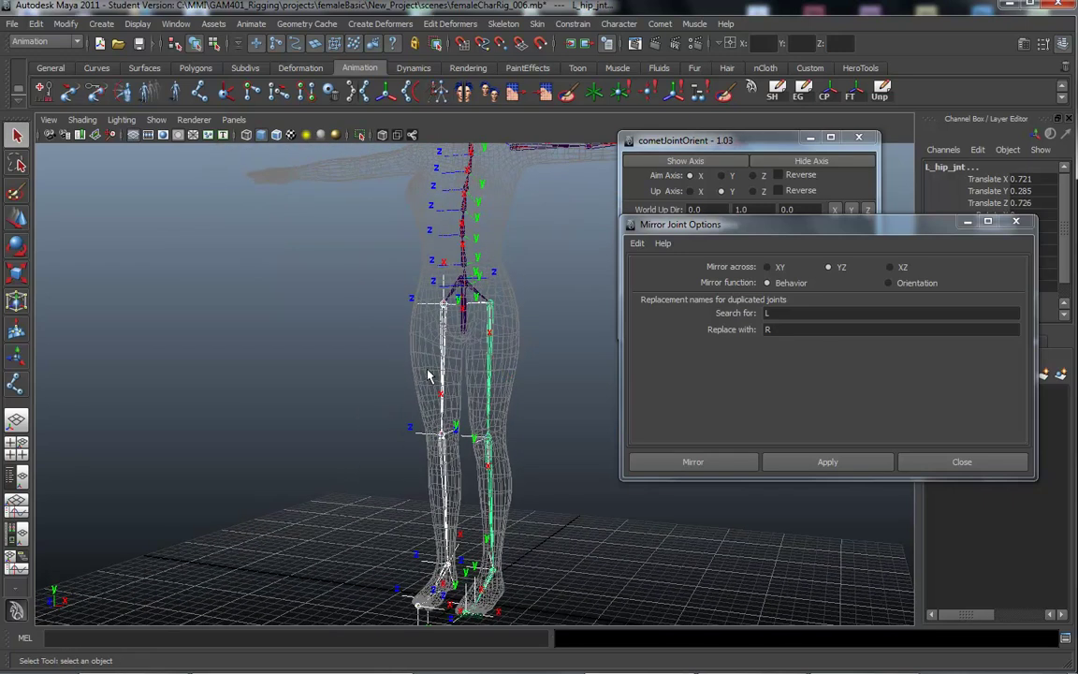
key(e)
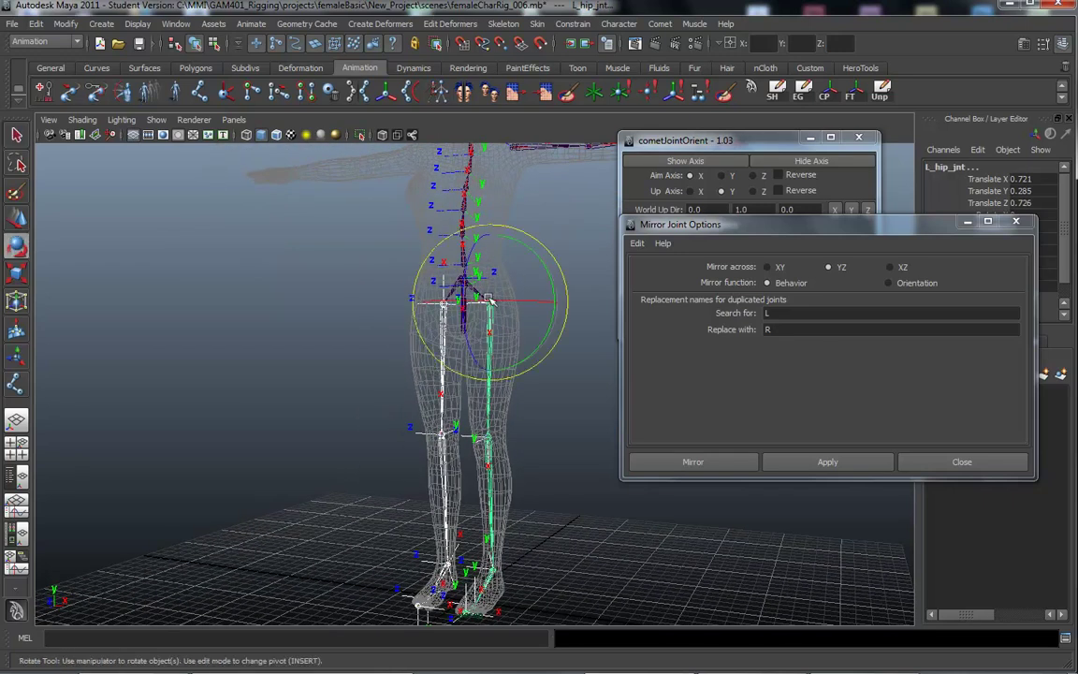
alt+drag(459, 360, 462, 391)
click(455, 337)
key(ctrl+z)
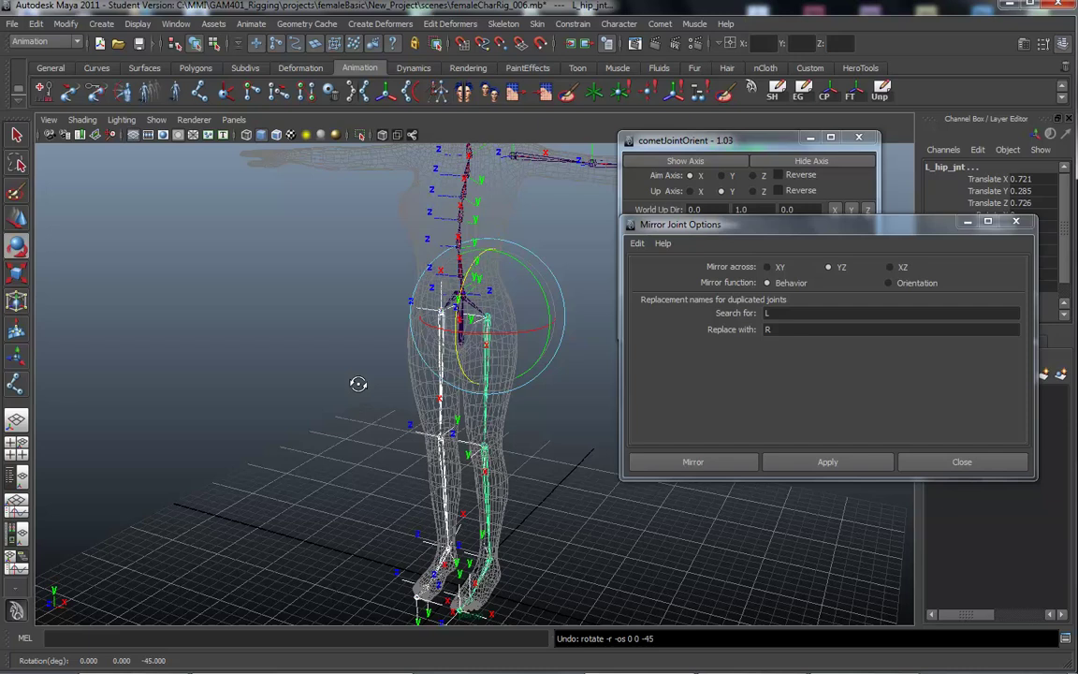
alt+drag(359, 384, 266, 366)
click(264, 358)
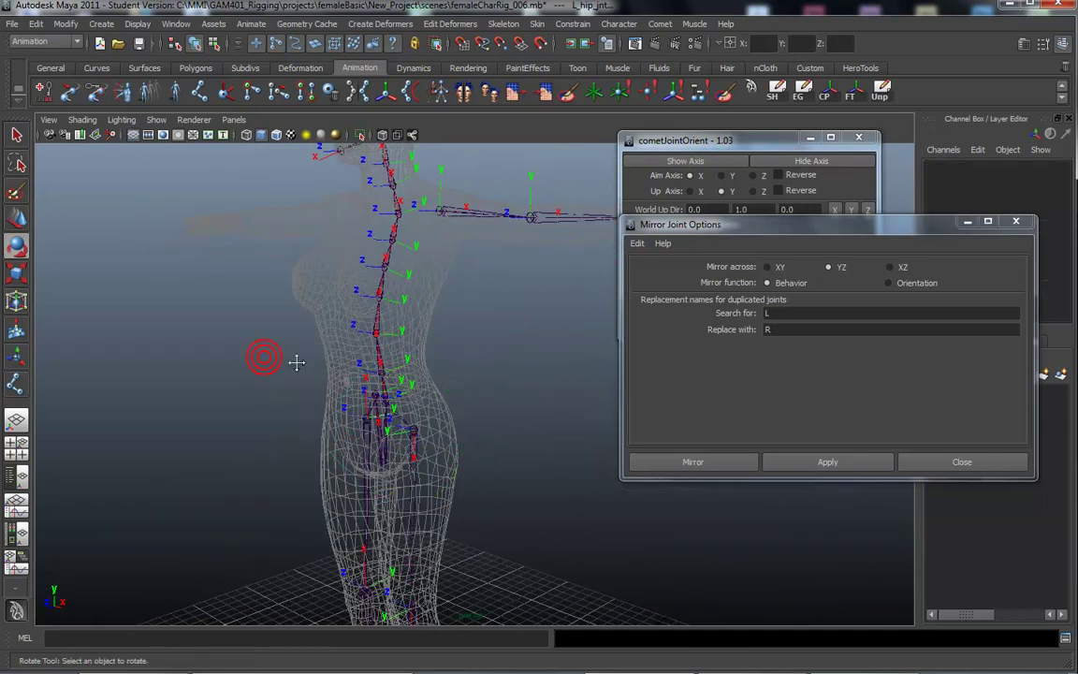
Select every joint in the hierarchy under ROOT_jnt and show their local axes.
alt+middle_drag(296, 362, 330, 325)
alt+right_drag(329, 324, 563, 378)
alt+drag(469, 355, 484, 345)
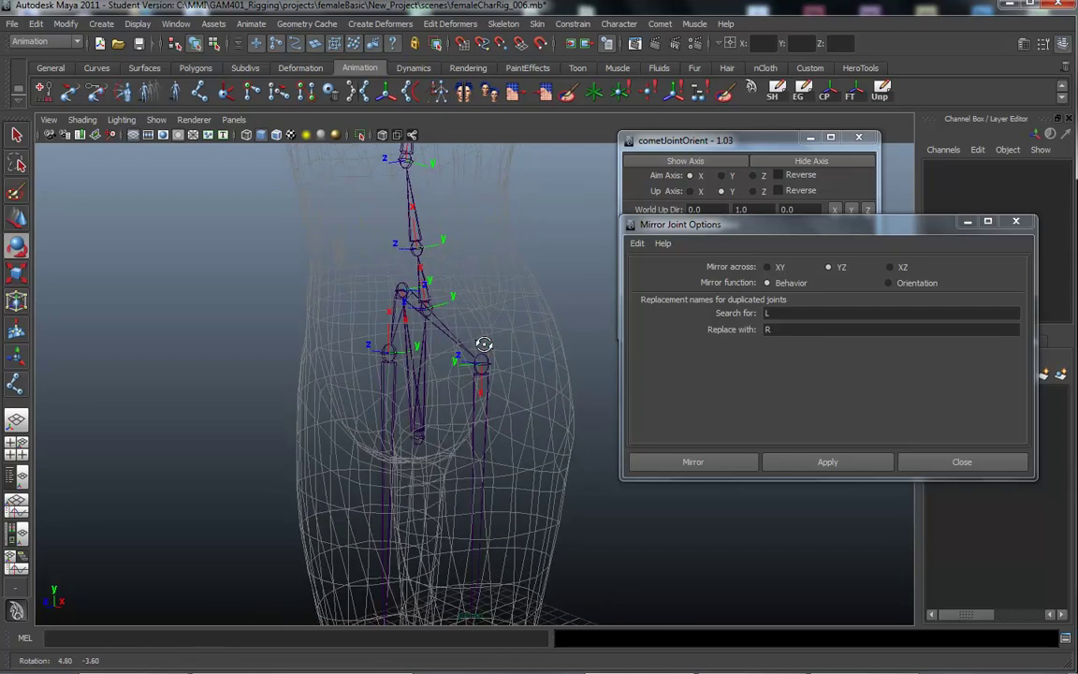
click(438, 428)
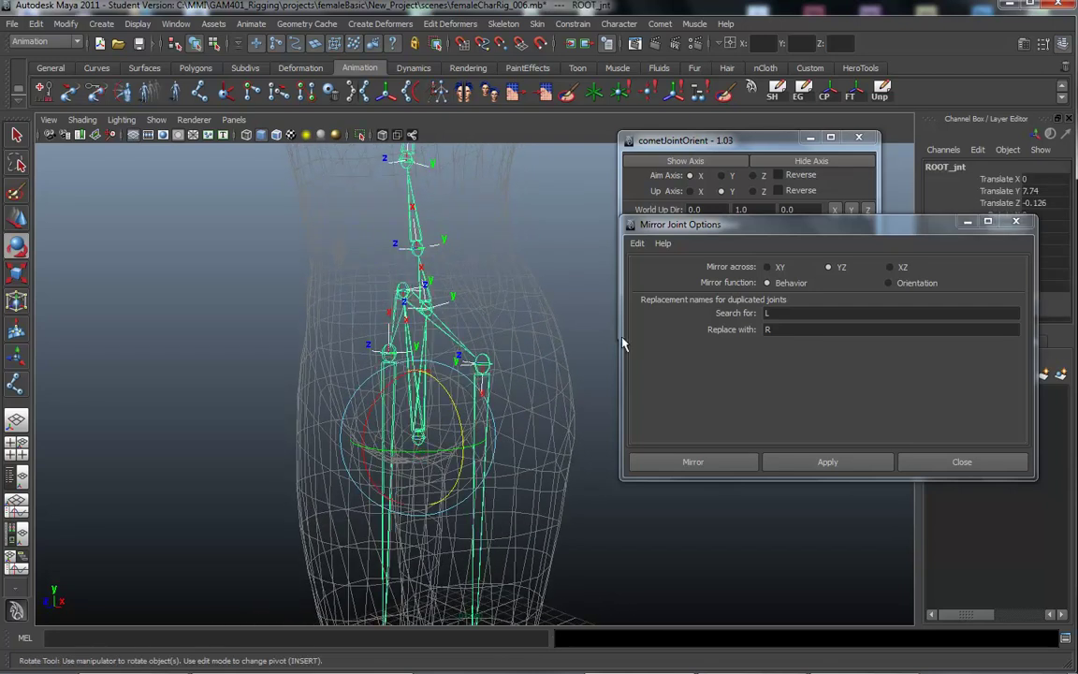
click(772, 90)
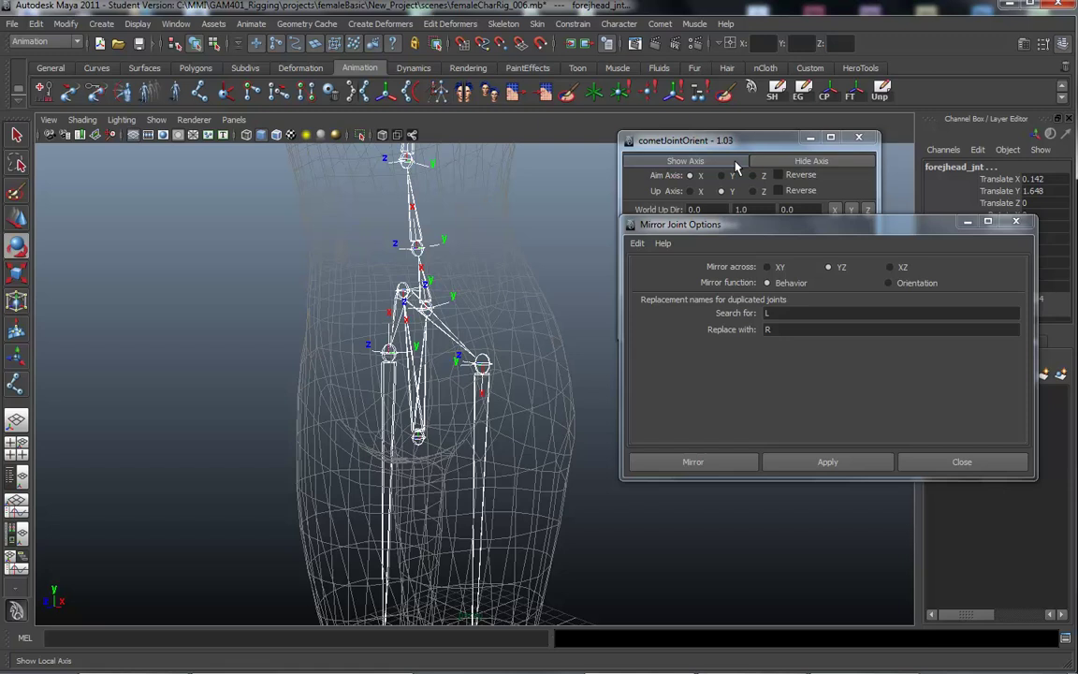
click(649, 142)
Inspect the local axes of the root, pelvis and hip joints up close, selecting pelvis_jnt to check its branch.
alt+drag(361, 409, 374, 446)
alt+drag(439, 461, 426, 492)
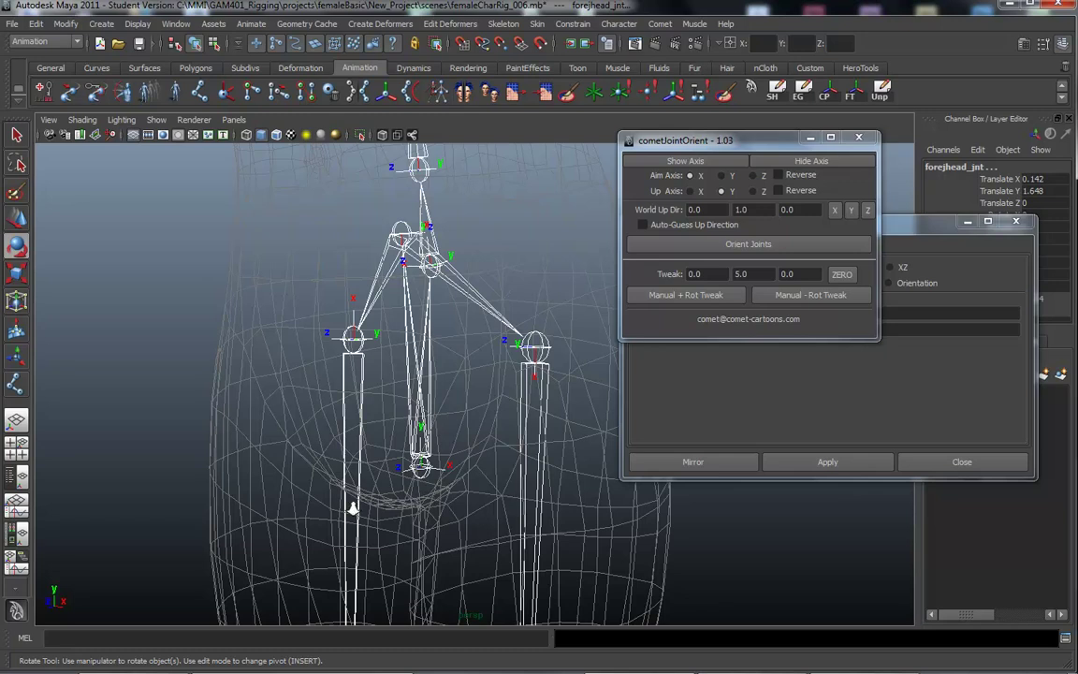
alt+drag(352, 508, 440, 501)
alt+drag(345, 456, 356, 426)
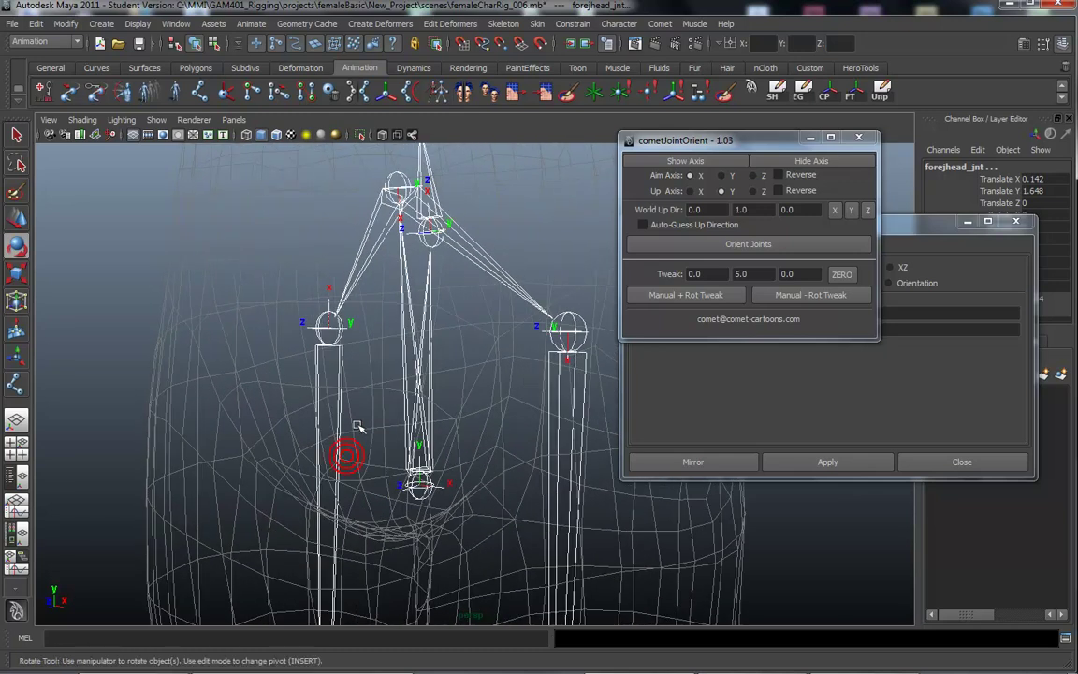
alt+middle_drag(372, 330, 359, 396)
alt+drag(393, 365, 363, 357)
alt+right_drag(369, 361, 460, 374)
key(e)
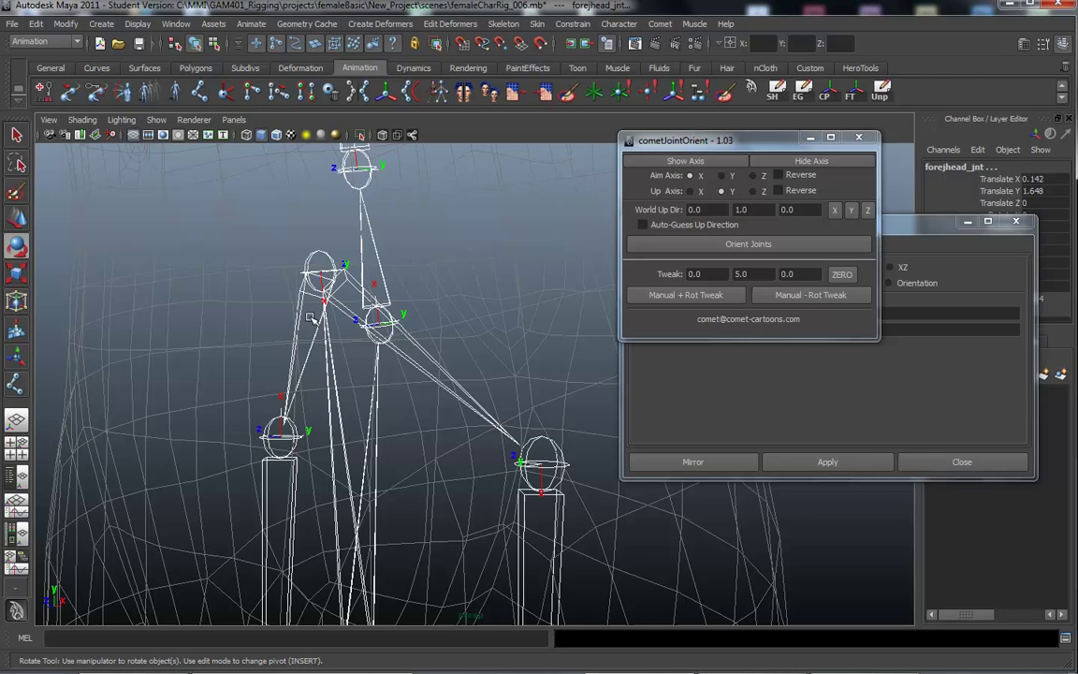
click(321, 272)
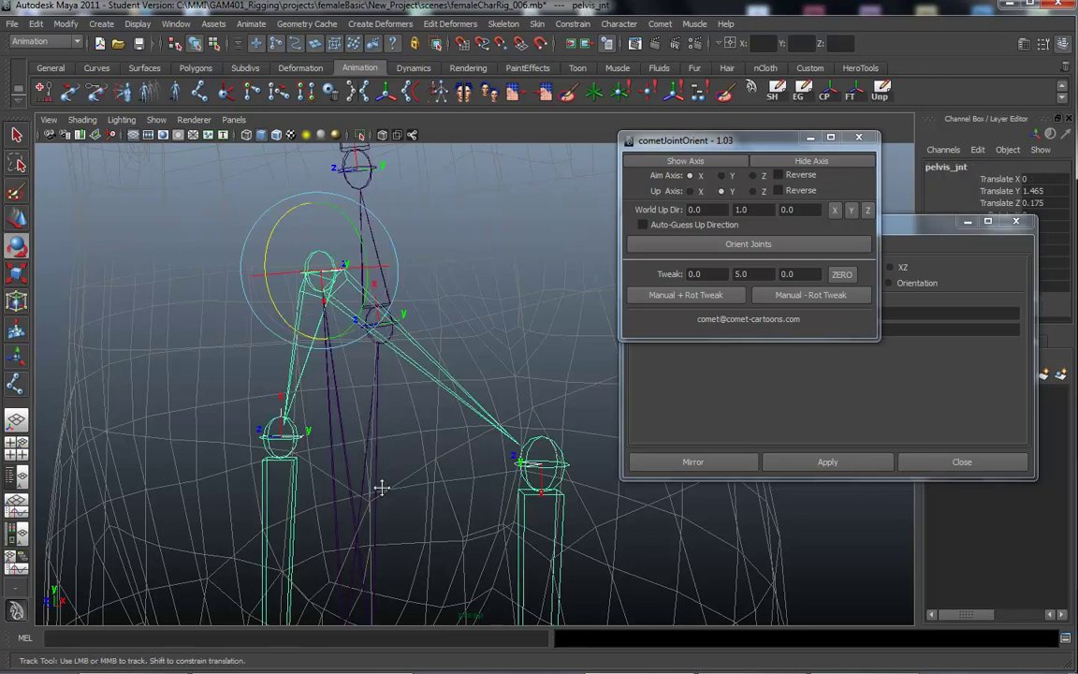
alt+drag(380, 488, 238, 301)
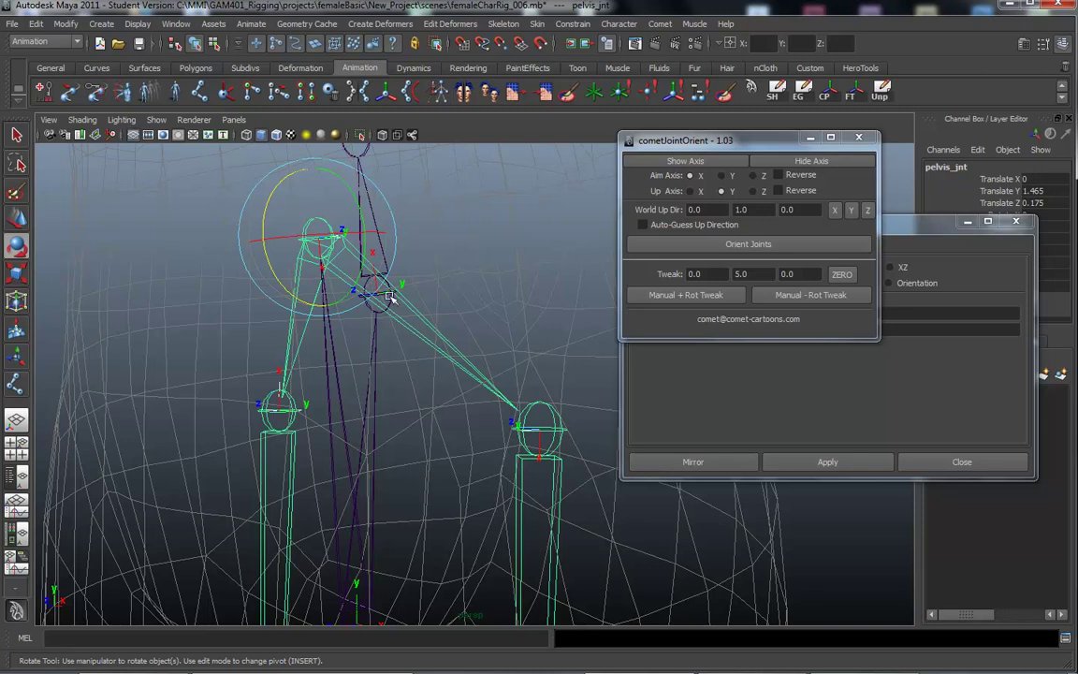
alt+drag(391, 295, 382, 486)
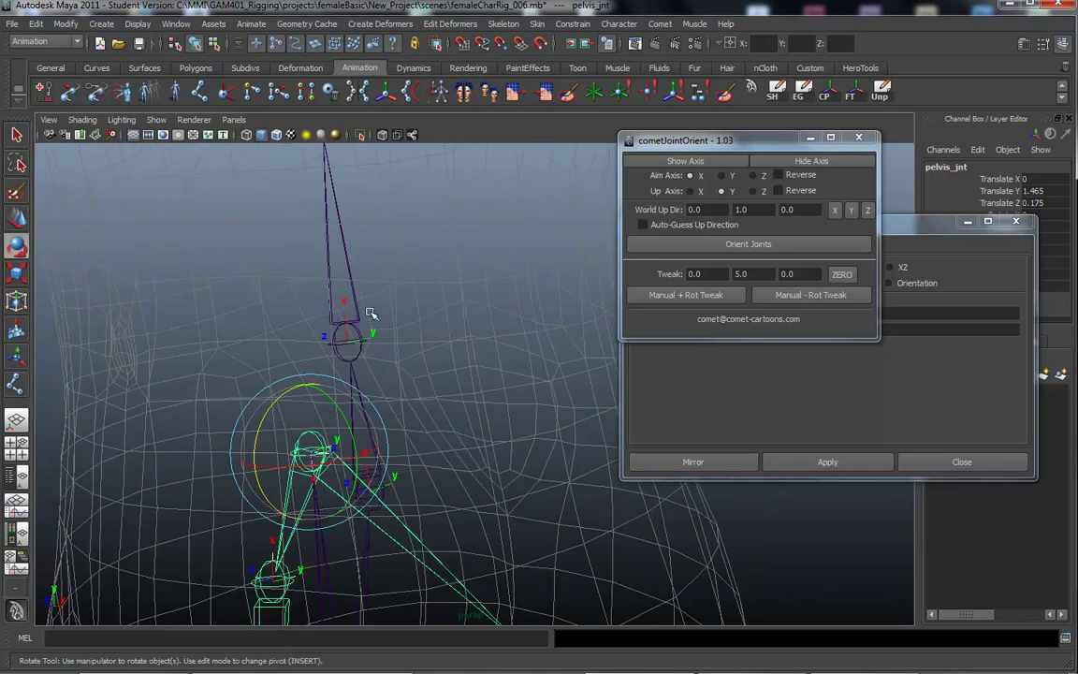
Select spine_B_jnt and inspect the spine chain and joint axes above it.
click(344, 284)
alt+right_drag(375, 282, 323, 253)
alt+middle_drag(363, 213, 346, 354)
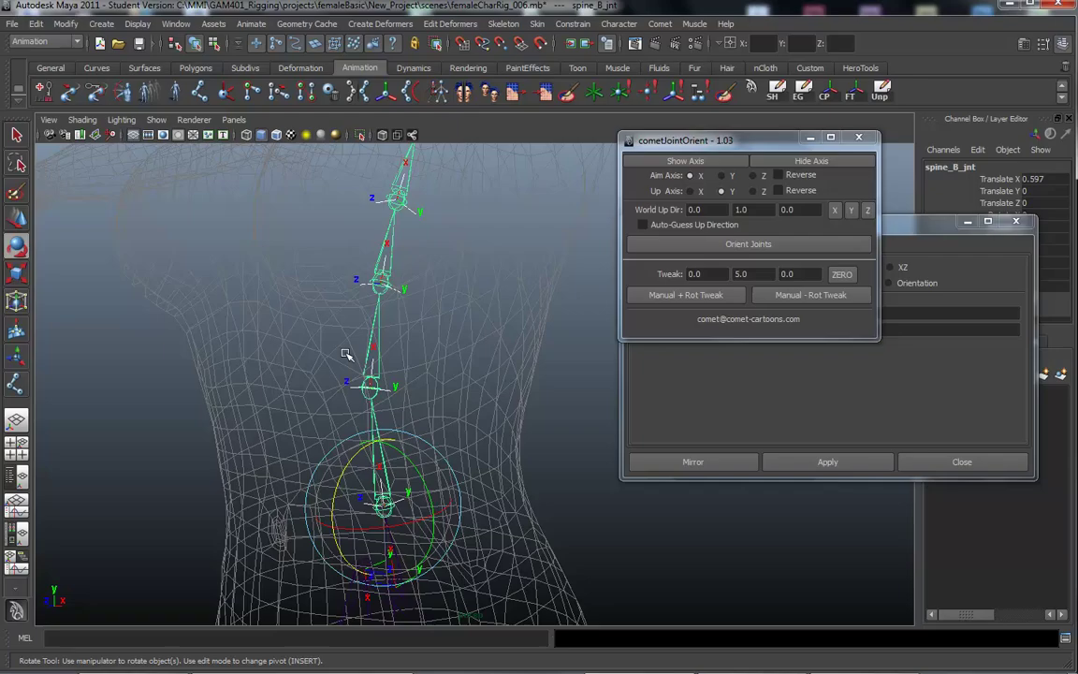
alt+middle_drag(384, 281, 374, 412)
alt+right_drag(374, 412, 212, 362)
alt+middle_drag(554, 374, 508, 454)
alt+drag(409, 410, 459, 379)
Start a new joint chain in the front view with a joint over the left breast, at about X 0.8, Y 11.6.
key(space)
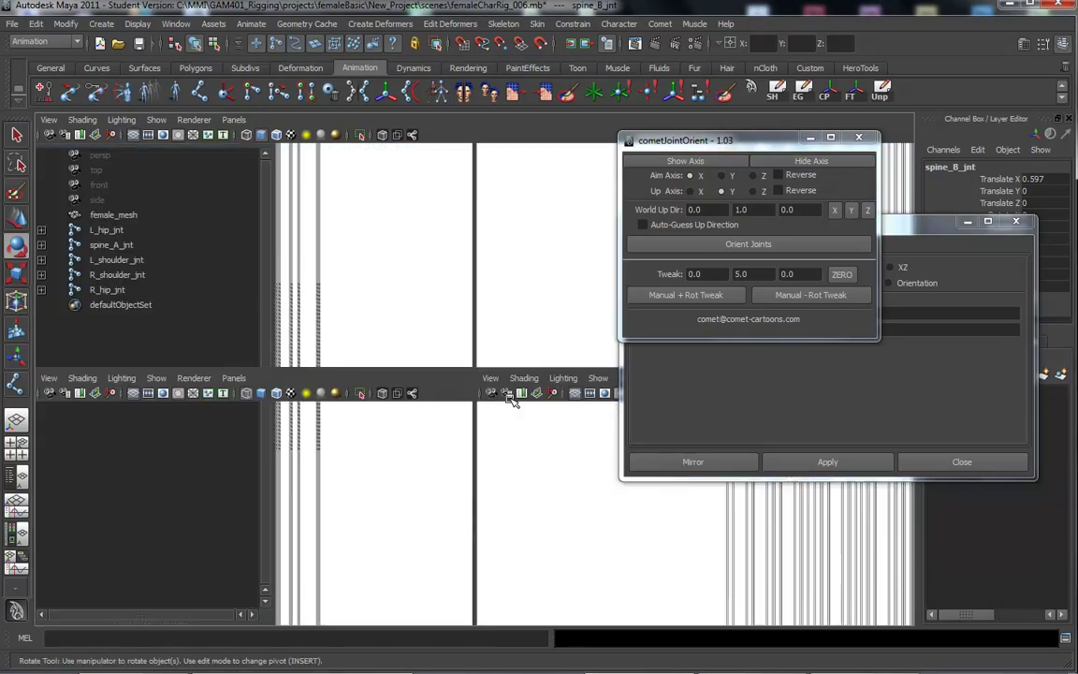
key(space)
alt+middle_drag(373, 387, 277, 345)
click(481, 427)
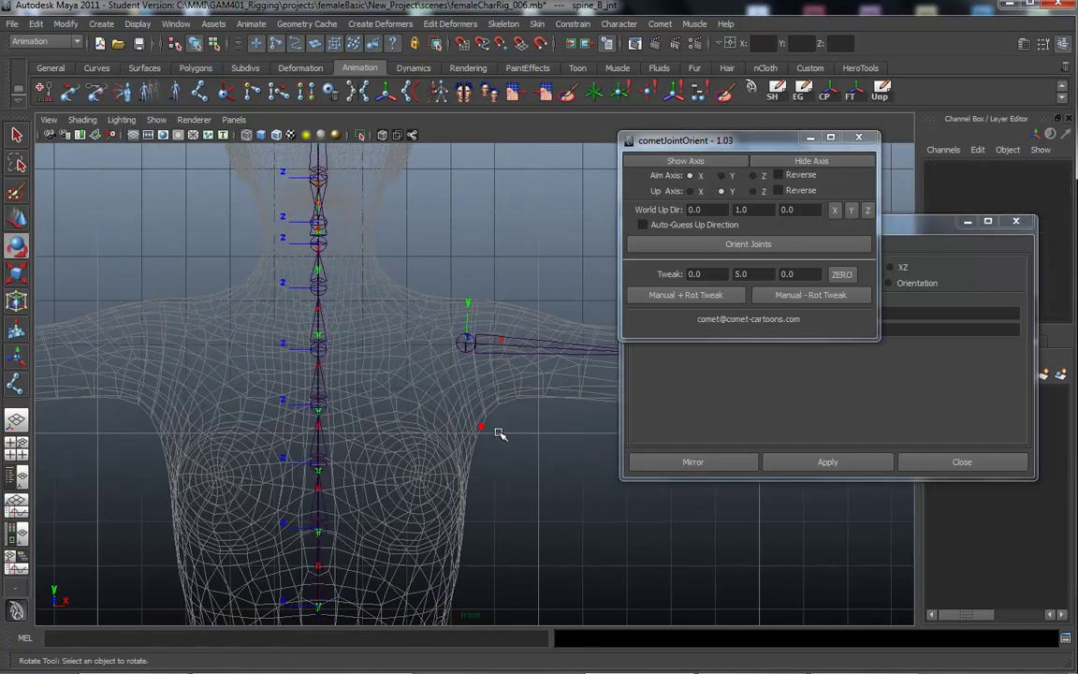
click(16, 387)
alt+middle_drag(409, 375, 465, 393)
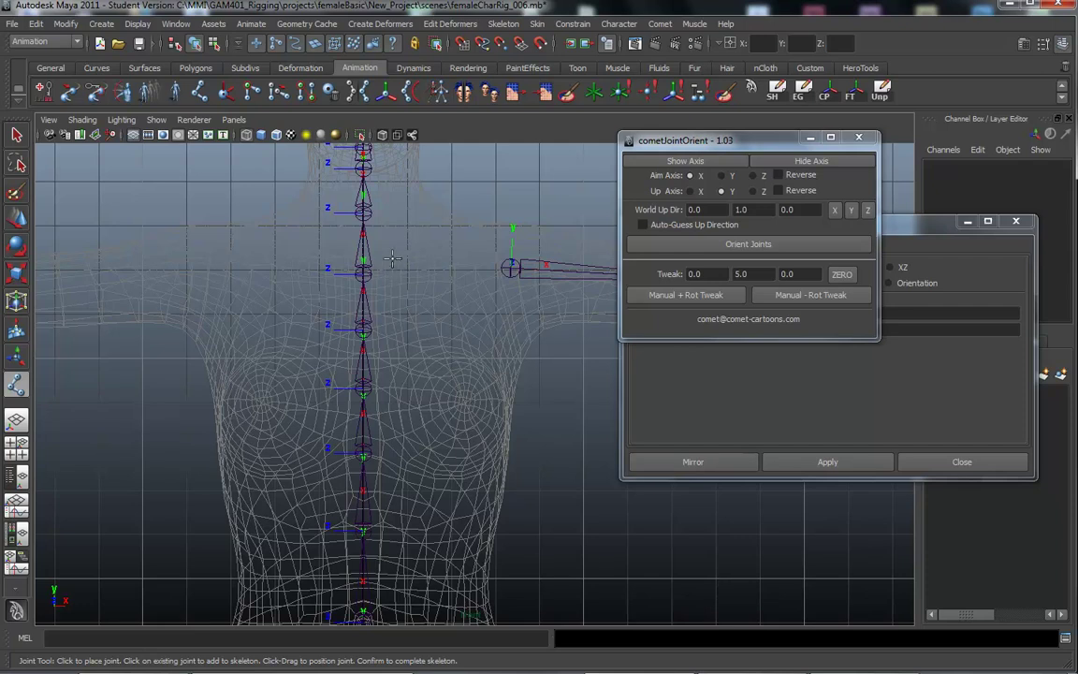
click(450, 404)
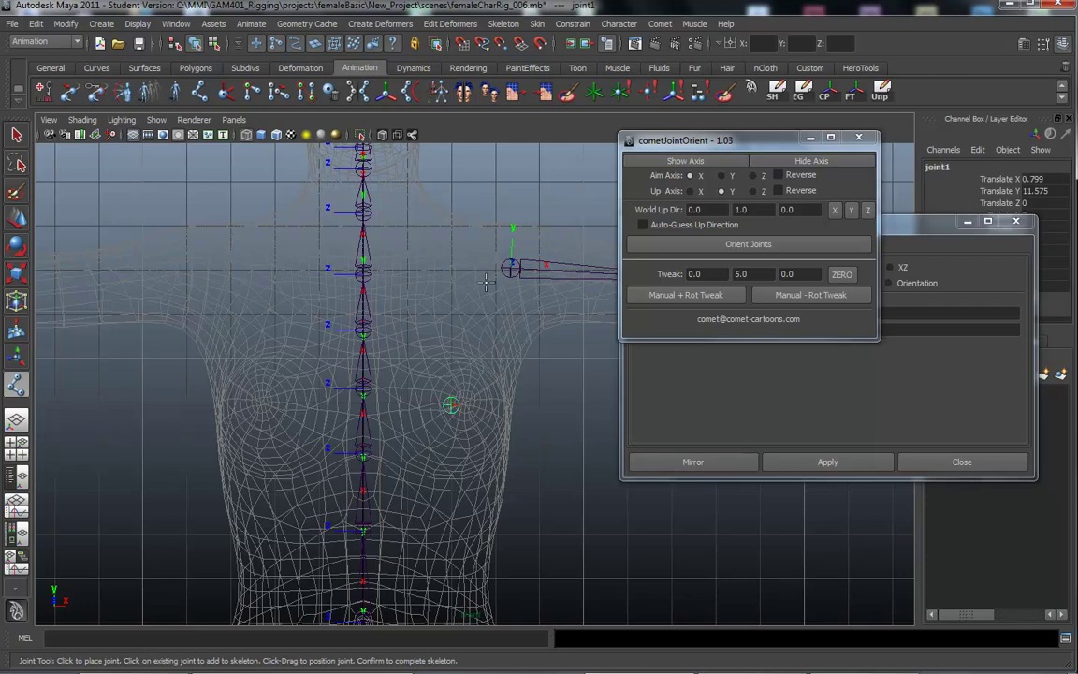
Extend the new chain with a joint just inside the left shoulder and an end joint beside the upper spine, and complete it.
click(493, 281)
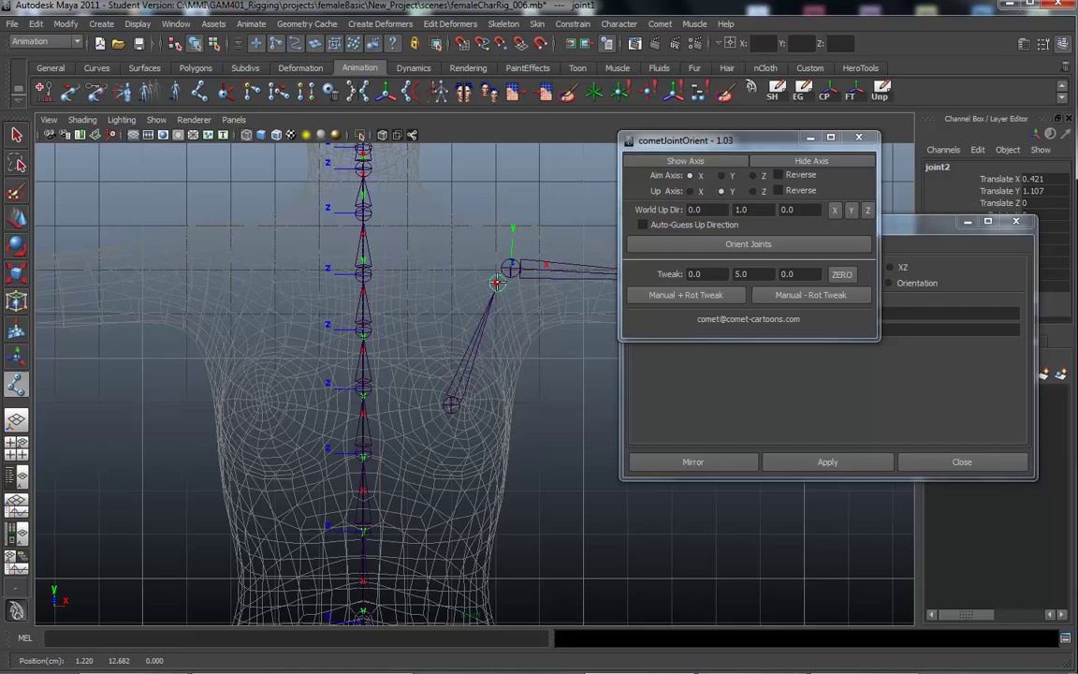
middle_drag(493, 281, 493, 255)
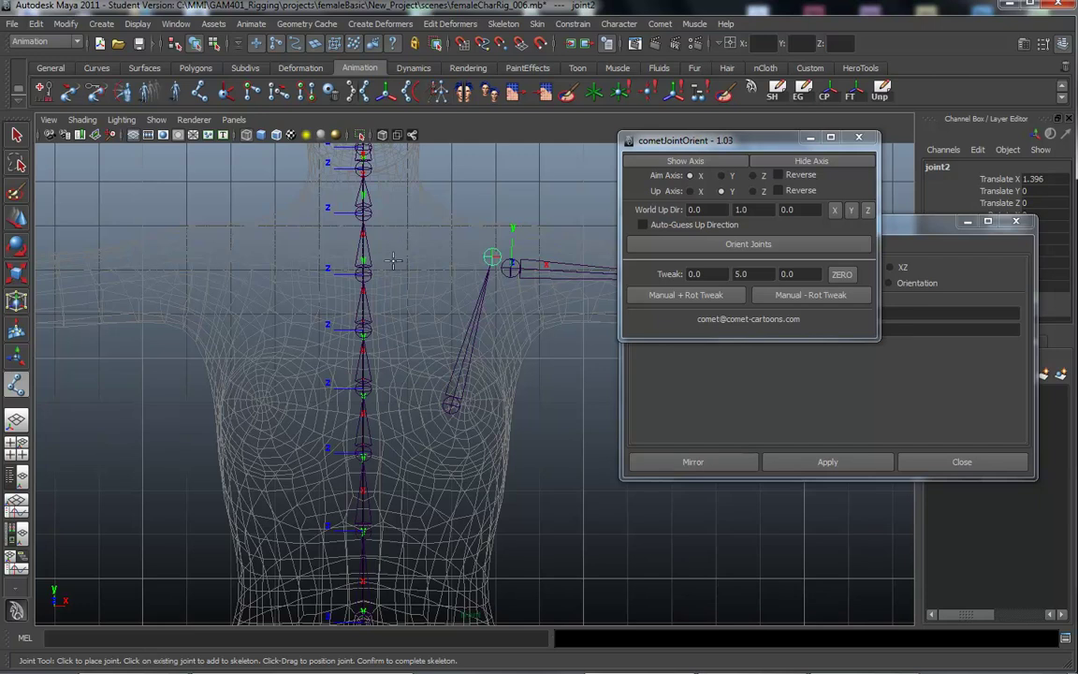
click(386, 265)
middle_drag(402, 255, 390, 271)
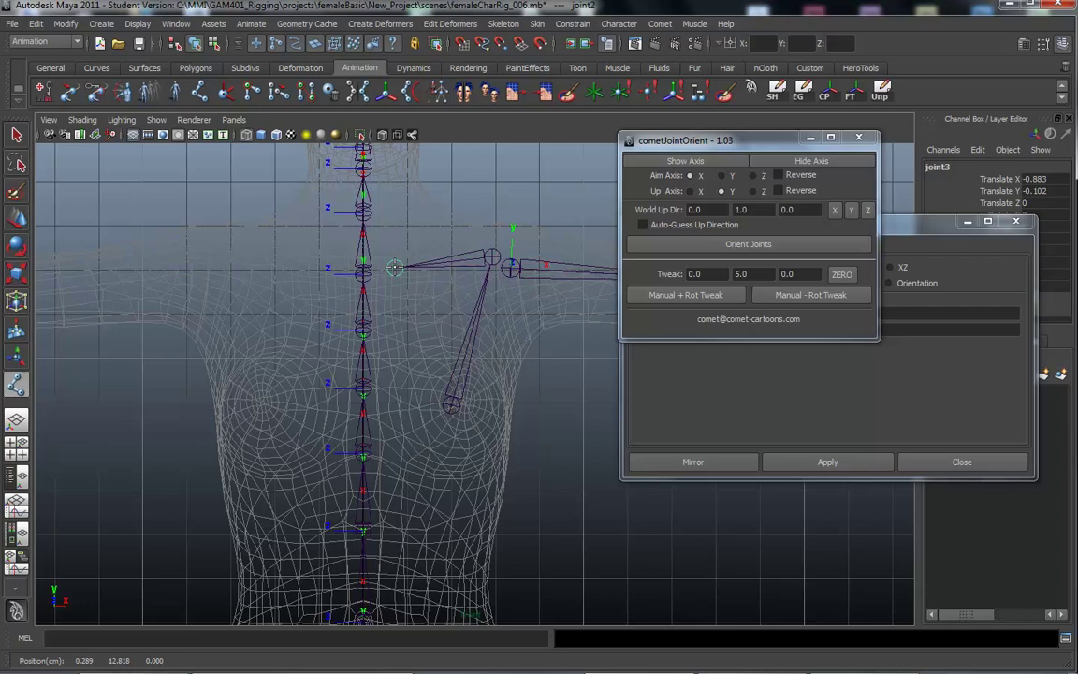
key(Return)
key(e)
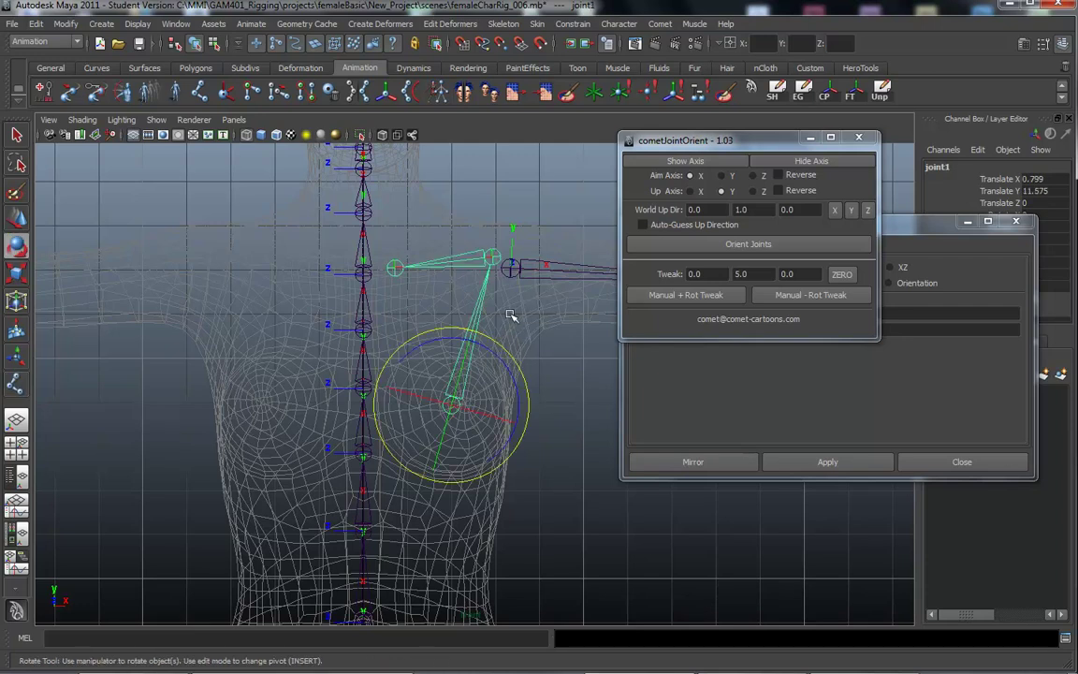
alt+drag(533, 319, 492, 332)
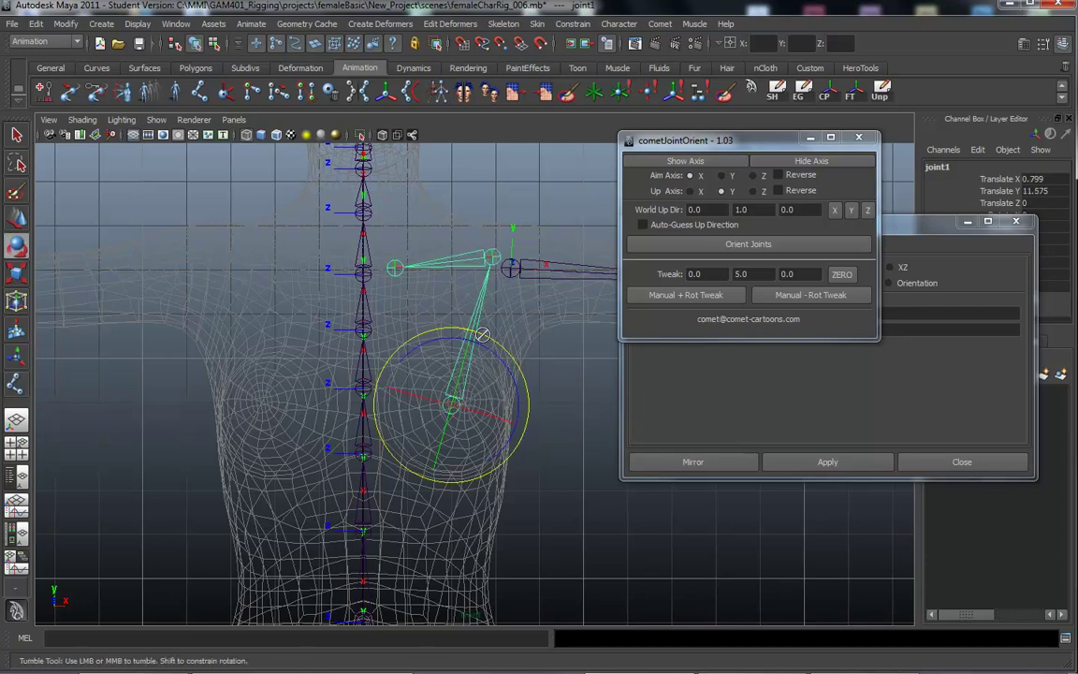
Move the new chain's first joint, over the left breast, back in depth to about Z -0.665.
key(space)
key(space)
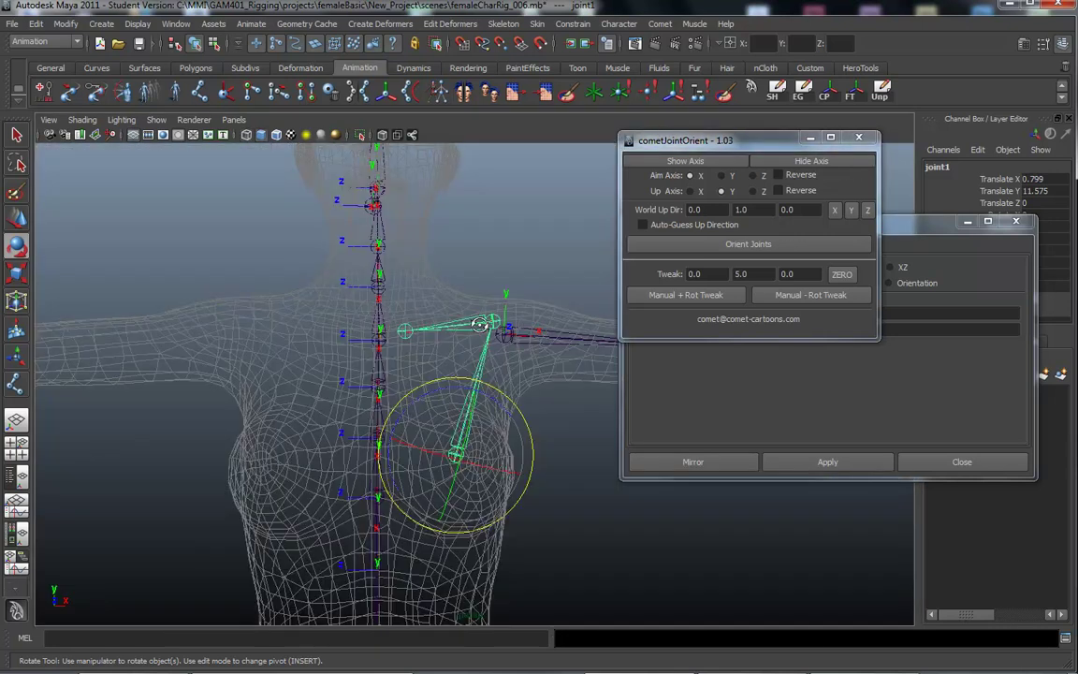
alt+drag(479, 324, 318, 358)
key(w)
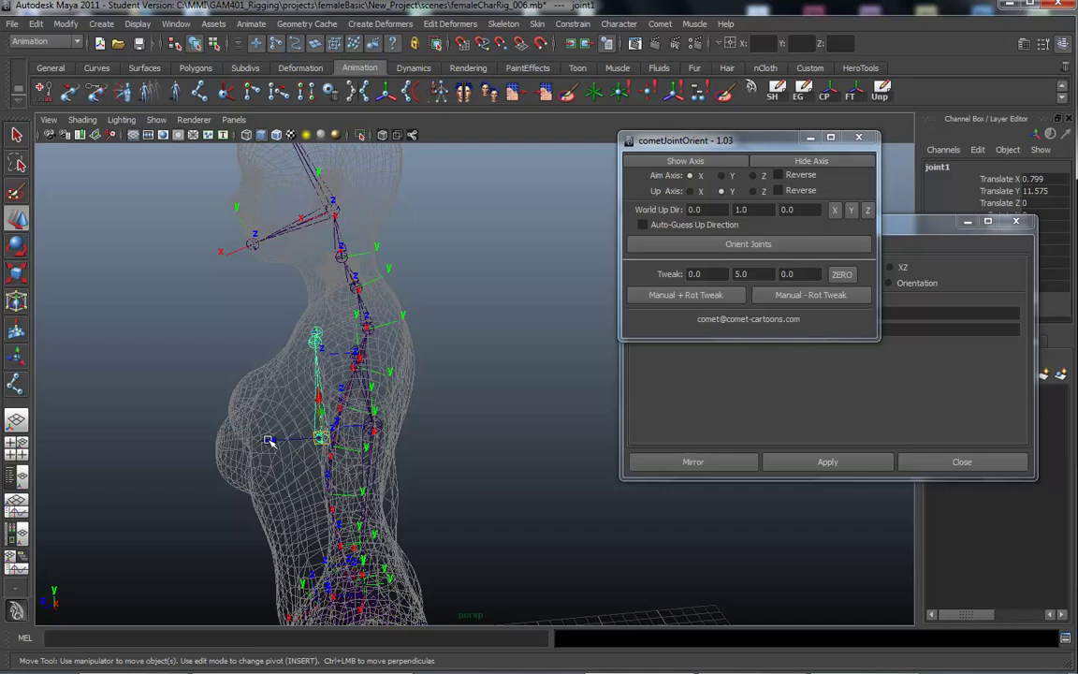
drag(269, 440, 443, 435)
Move the chain's middle joint near the left shoulder backwards to about translate Z -0.223.
alt+right_drag(443, 435, 477, 407)
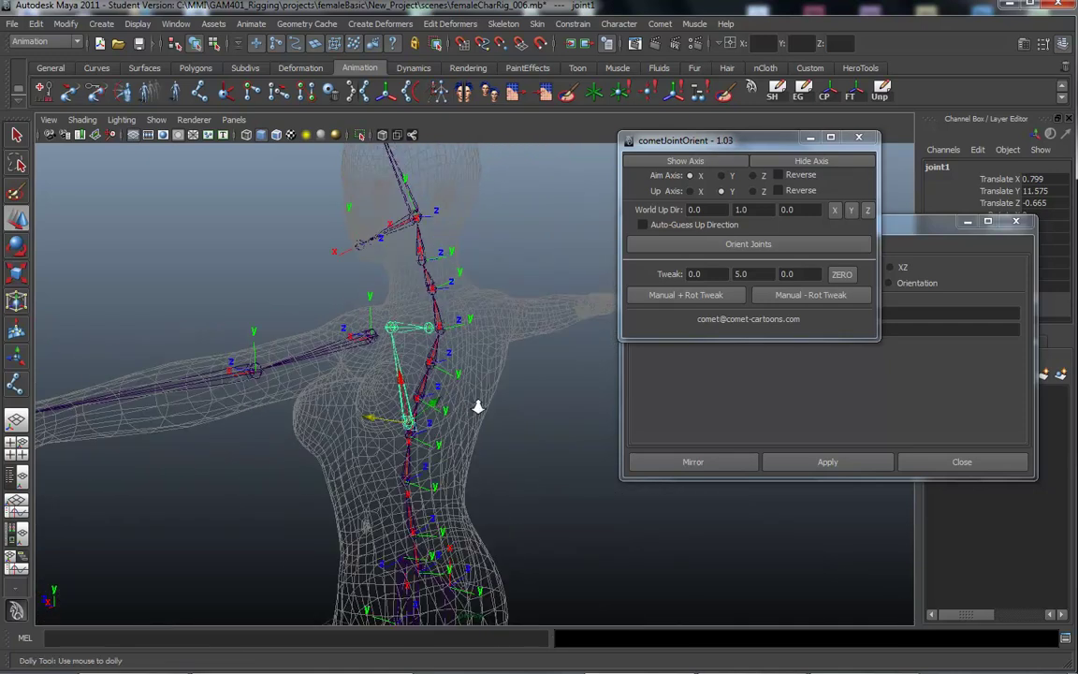
alt+drag(477, 407, 496, 384)
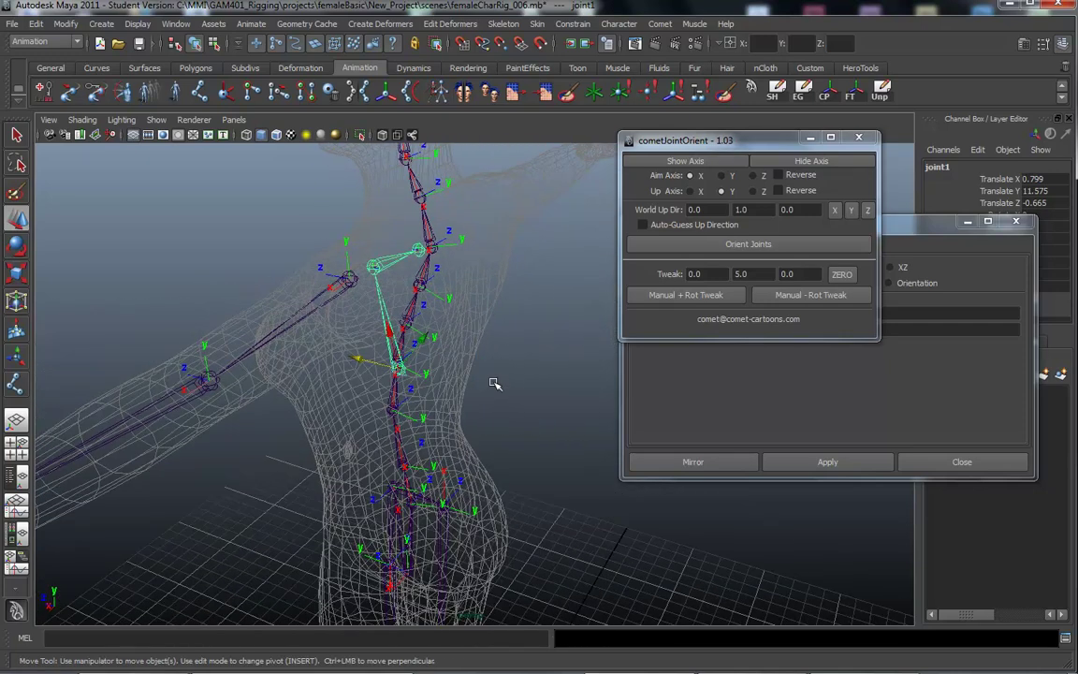
key(Down)
drag(423, 273, 431, 280)
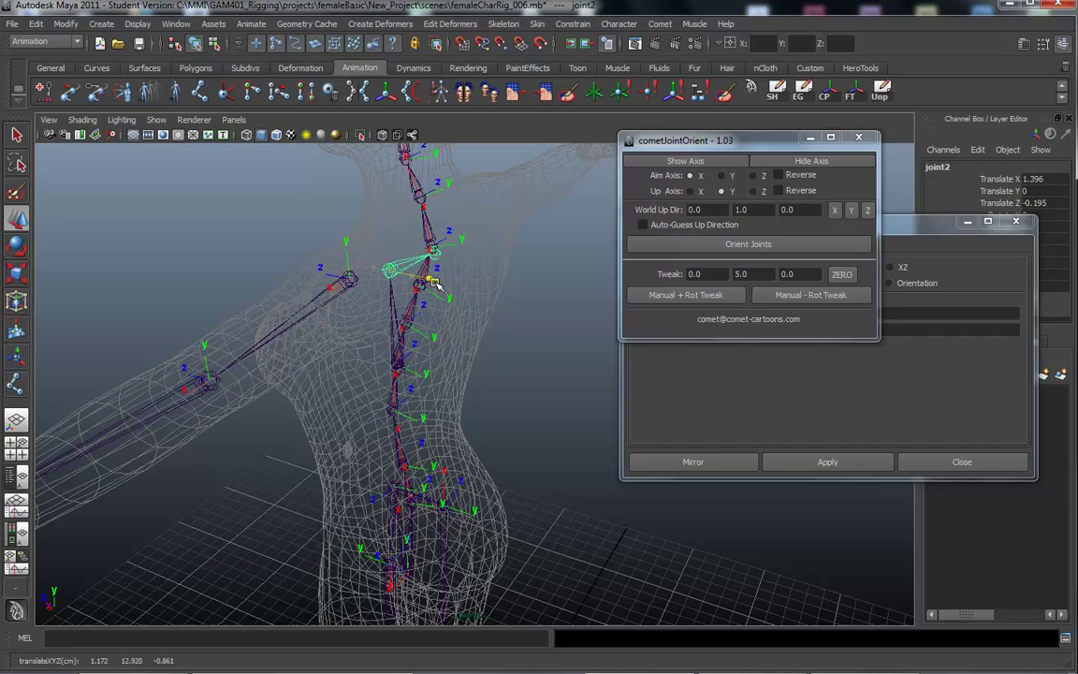
Move the chain's end joint beside the upper spine forward to about translate Z -0.474.
key(Down)
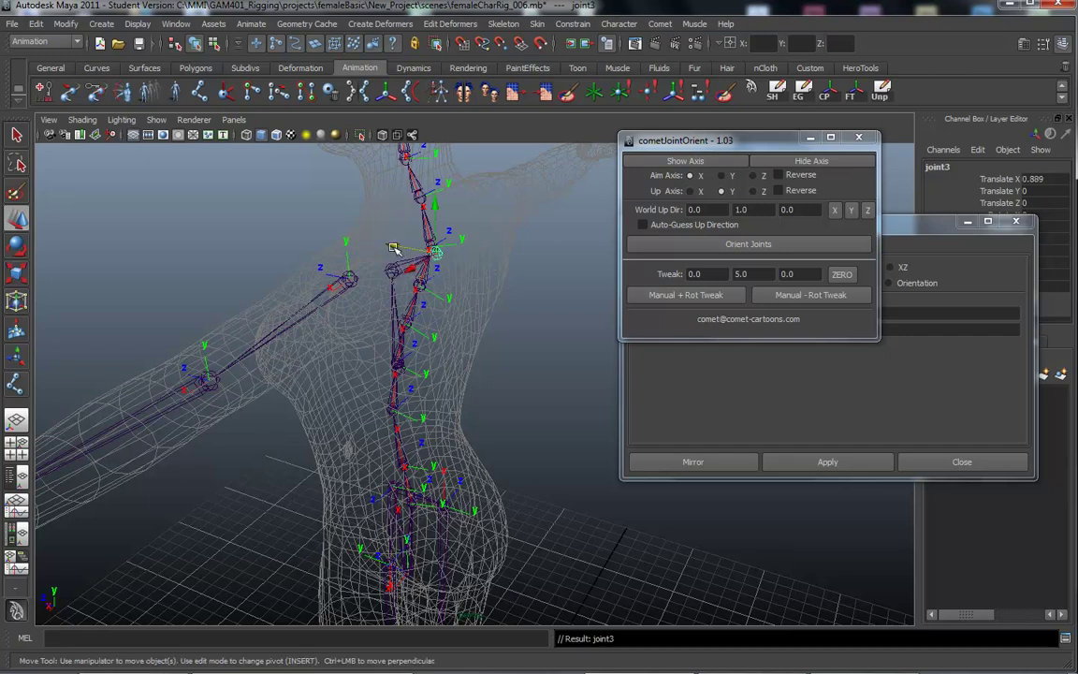
middle_drag(393, 247, 364, 244)
alt+drag(367, 248, 338, 249)
alt+middle_drag(339, 249, 398, 329)
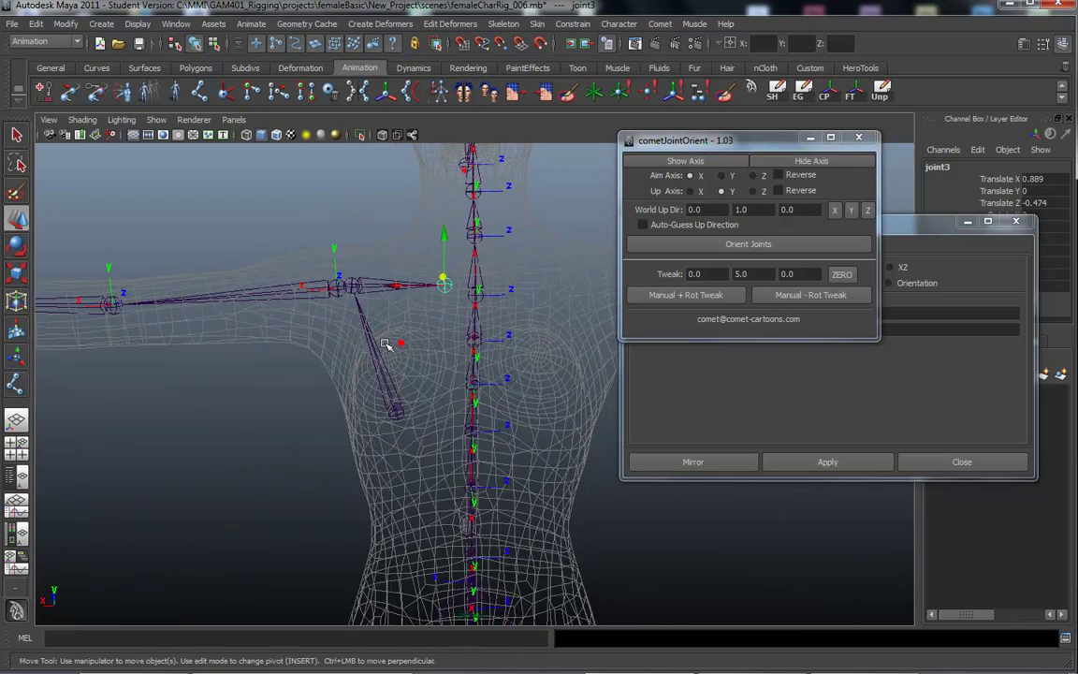
Reposition the chain's middle joint slightly lower beneath the shoulder, at about translate X 1.179, Y -0.088, Z -0.119.
alt+drag(387, 344, 356, 358)
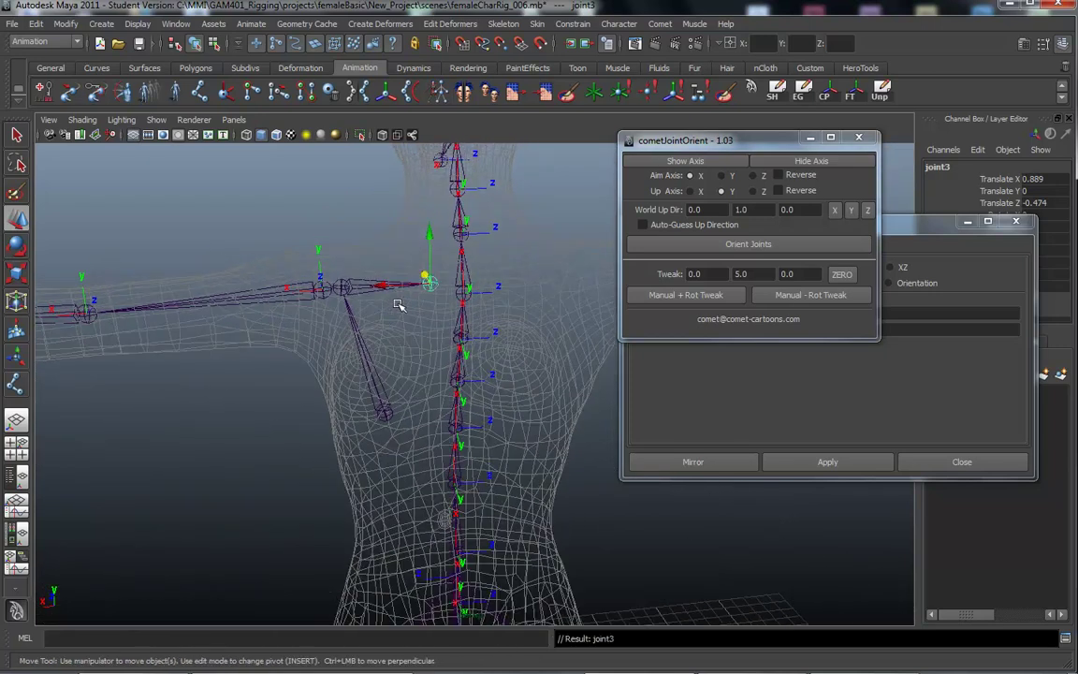
click(345, 273)
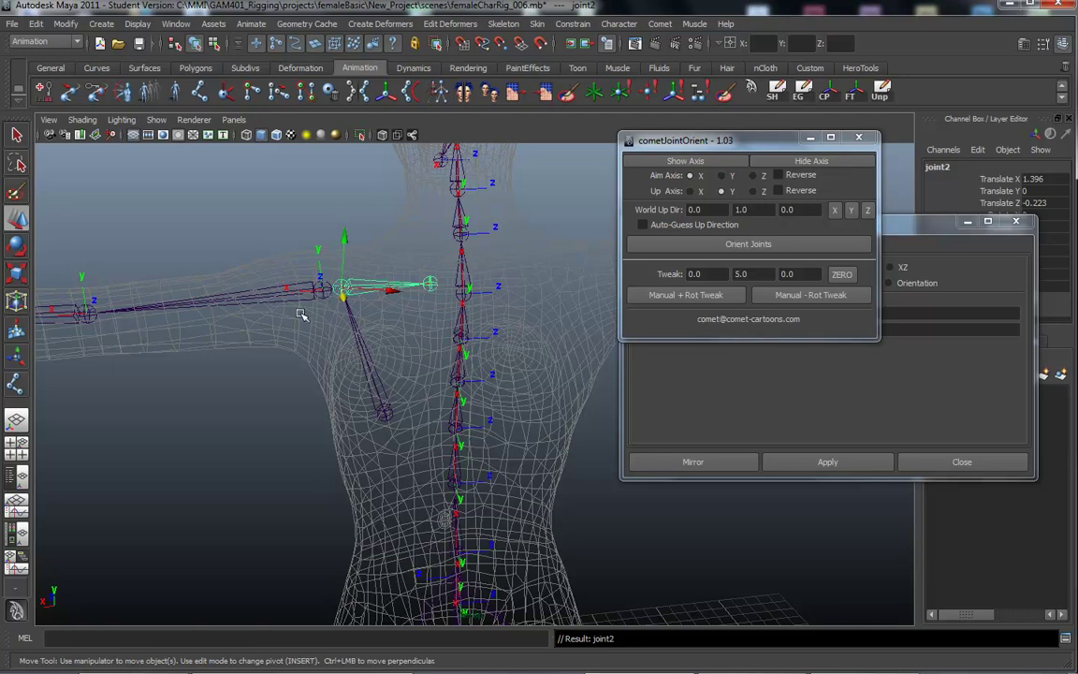
alt+drag(300, 314, 334, 237)
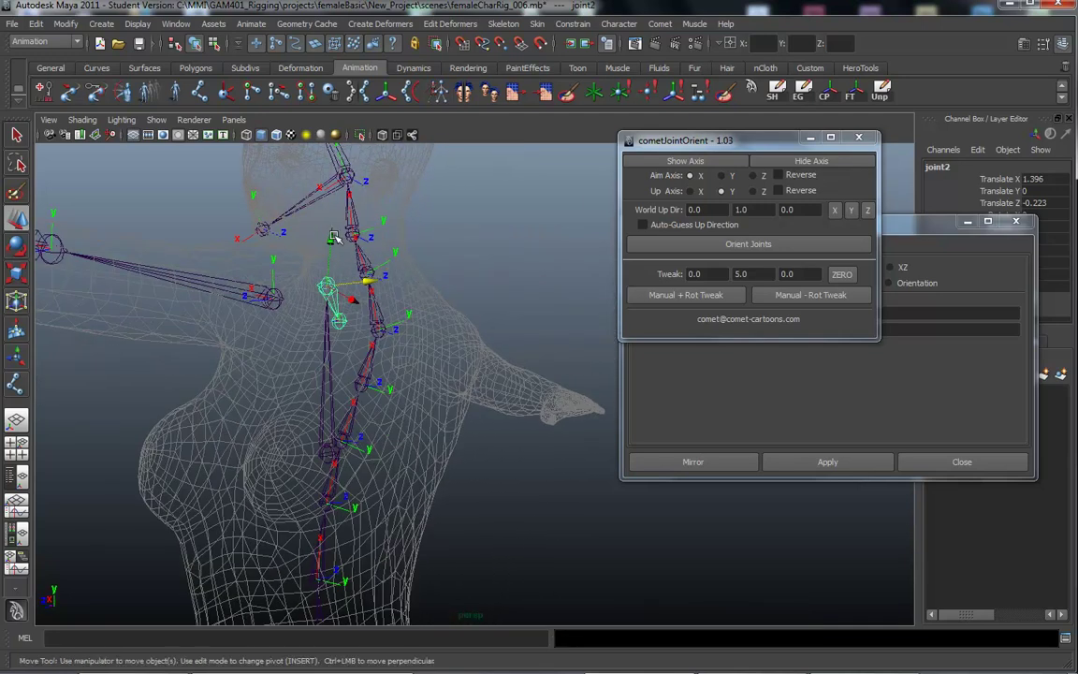
middle_drag(333, 237, 328, 248)
alt+drag(325, 269, 366, 409)
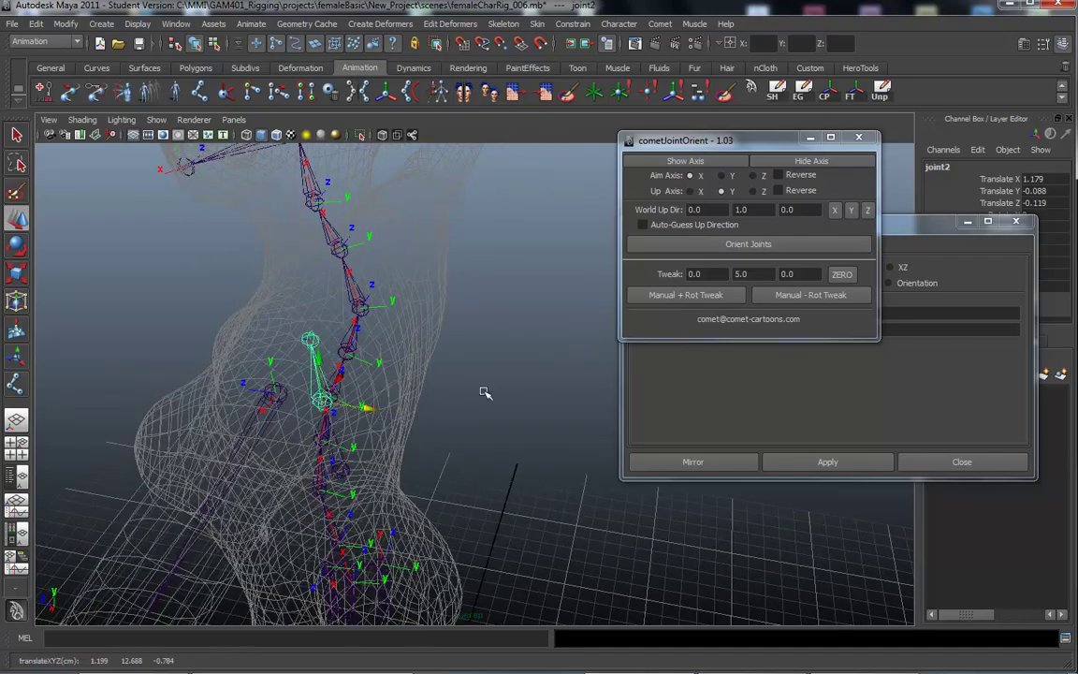
alt+drag(482, 392, 355, 368)
alt+middle_drag(399, 368, 335, 370)
alt+right_drag(335, 371, 428, 341)
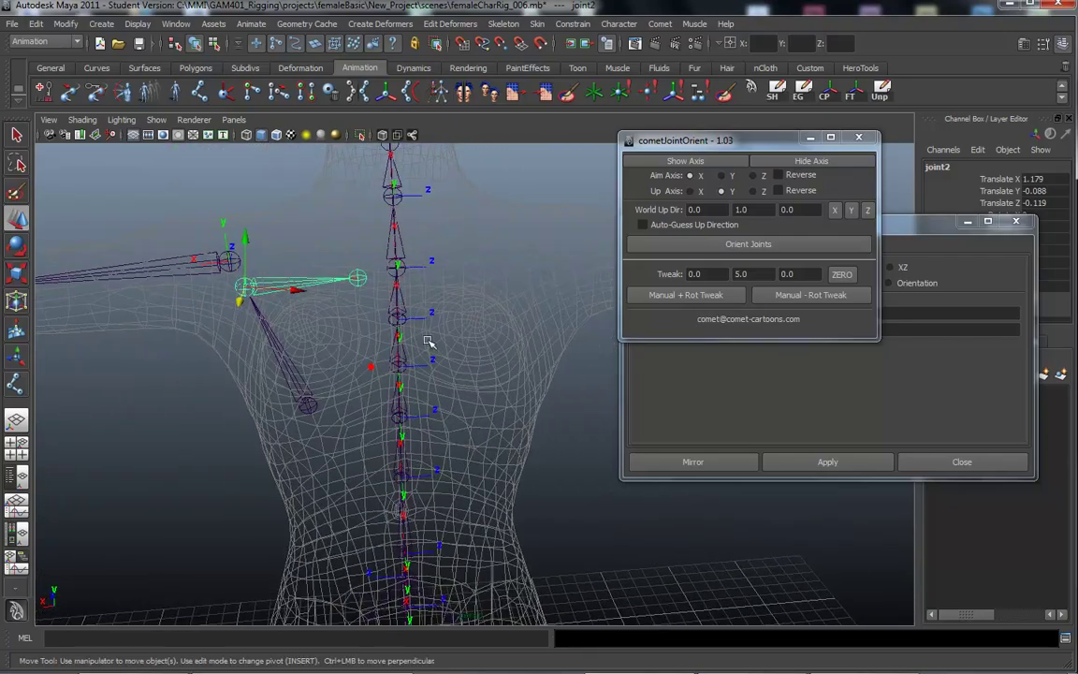
alt+middle_drag(428, 341, 422, 390)
Select the whole new joint hierarchy and orient its joints with X as aim axis and Y as up axis.
drag(319, 424, 322, 420)
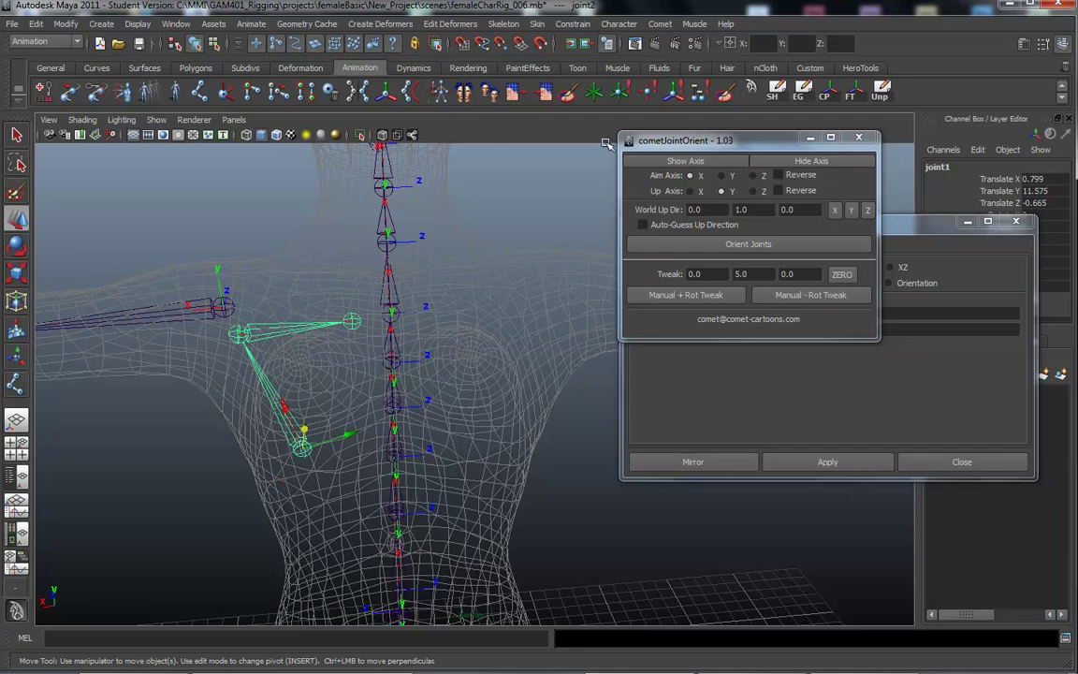
click(774, 91)
drag(711, 157, 647, 182)
key(alt)
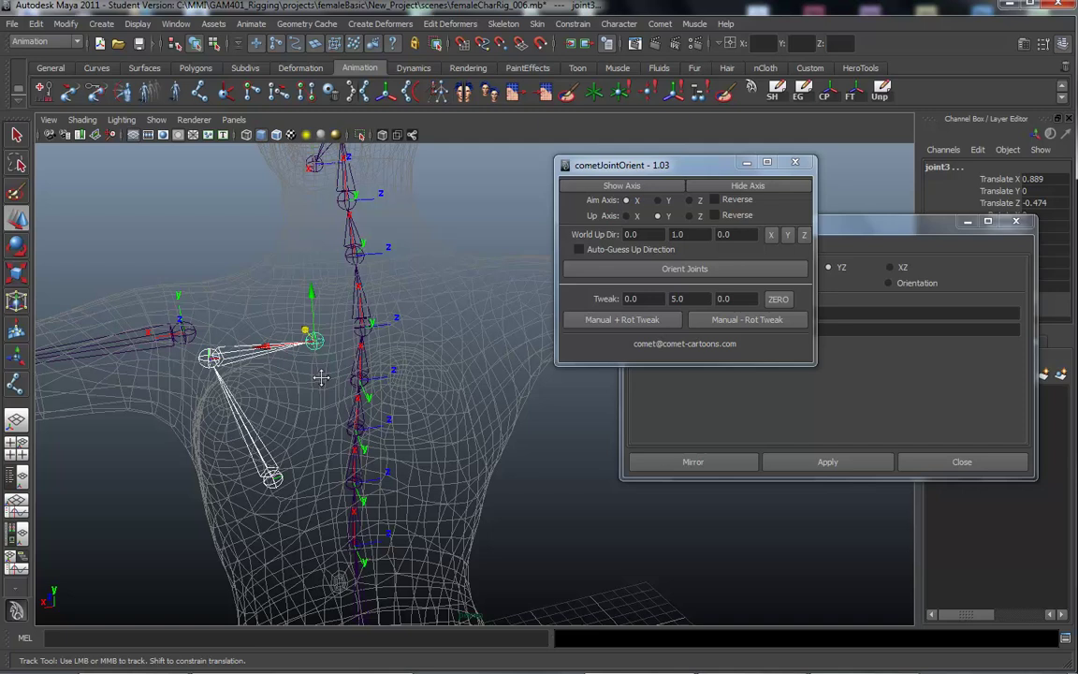
alt+middle_drag(321, 377, 385, 362)
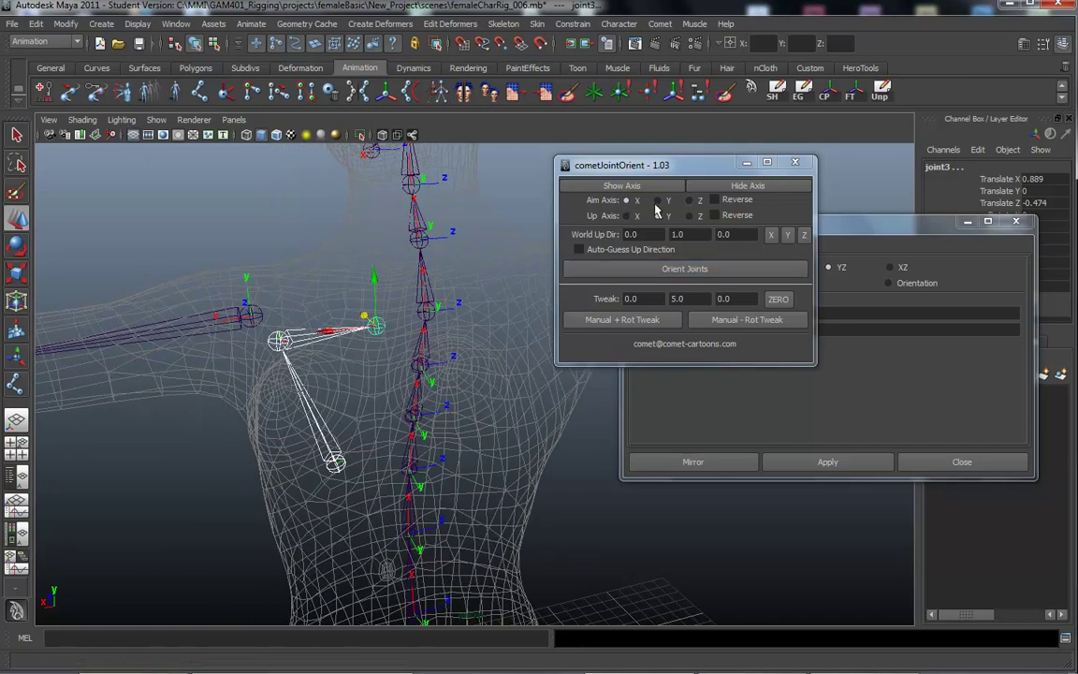
click(676, 270)
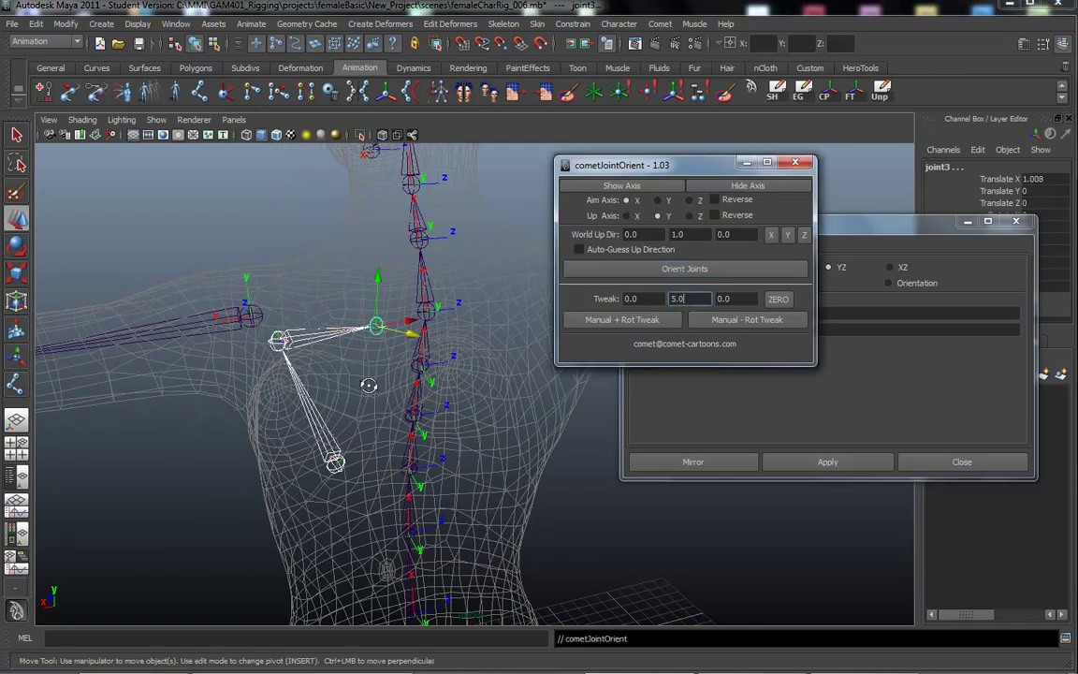
Minimize the mirror options window and check the channel values of the reoriented chain's first and end joints.
alt+drag(369, 385, 335, 387)
alt+right_drag(336, 386, 395, 375)
alt+middle_drag(395, 375, 400, 369)
click(370, 453)
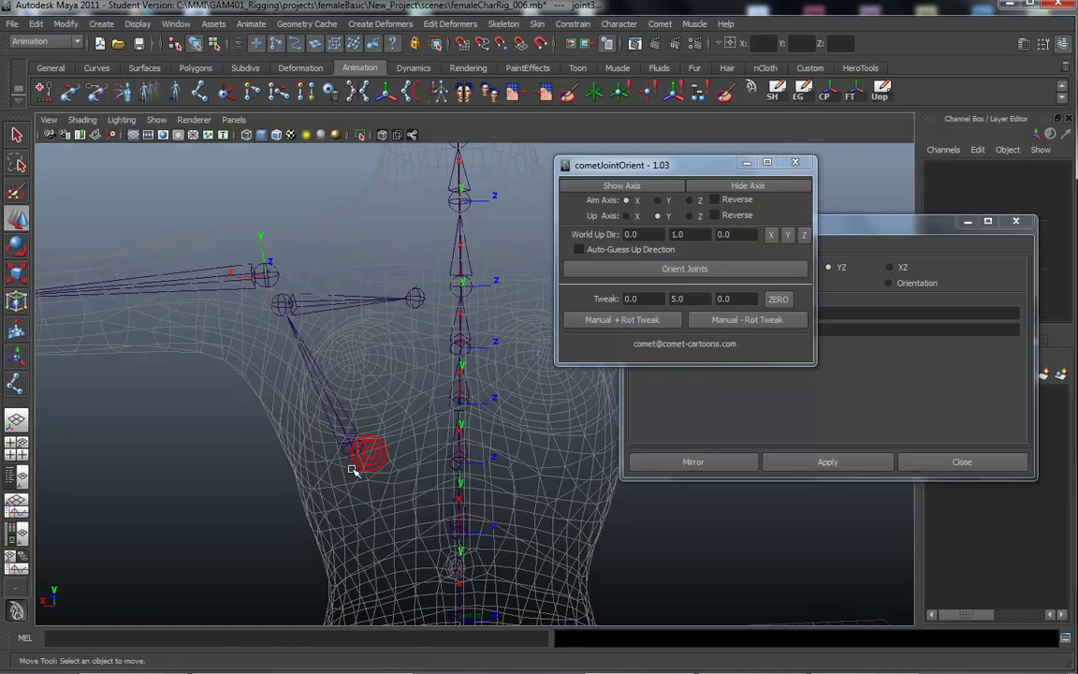
click(354, 447)
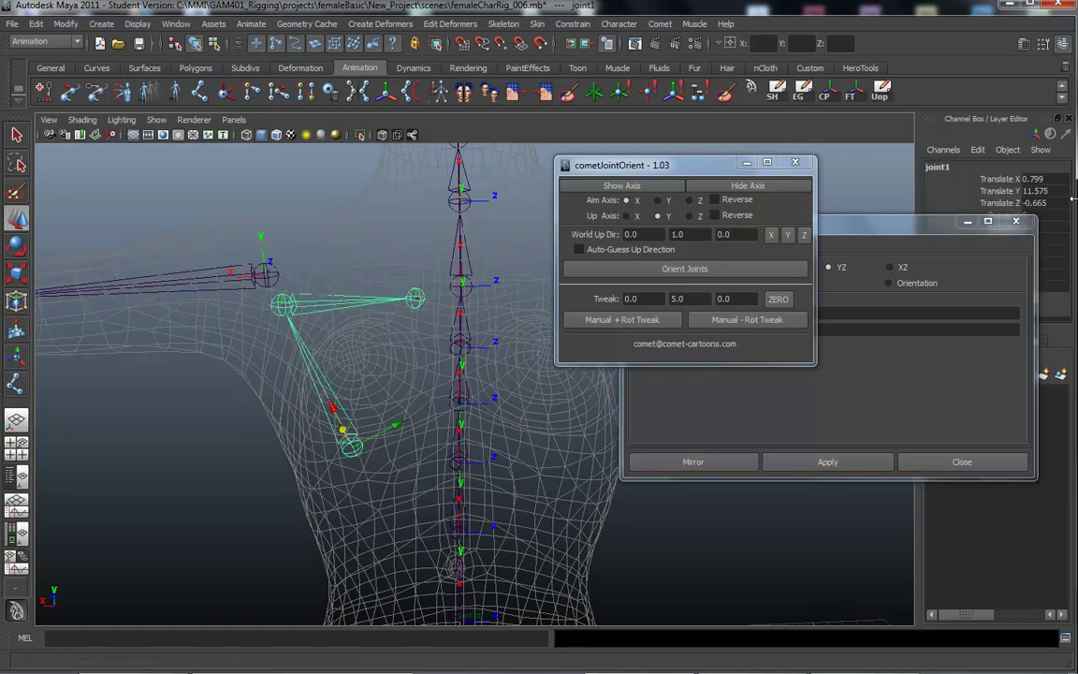
click(967, 222)
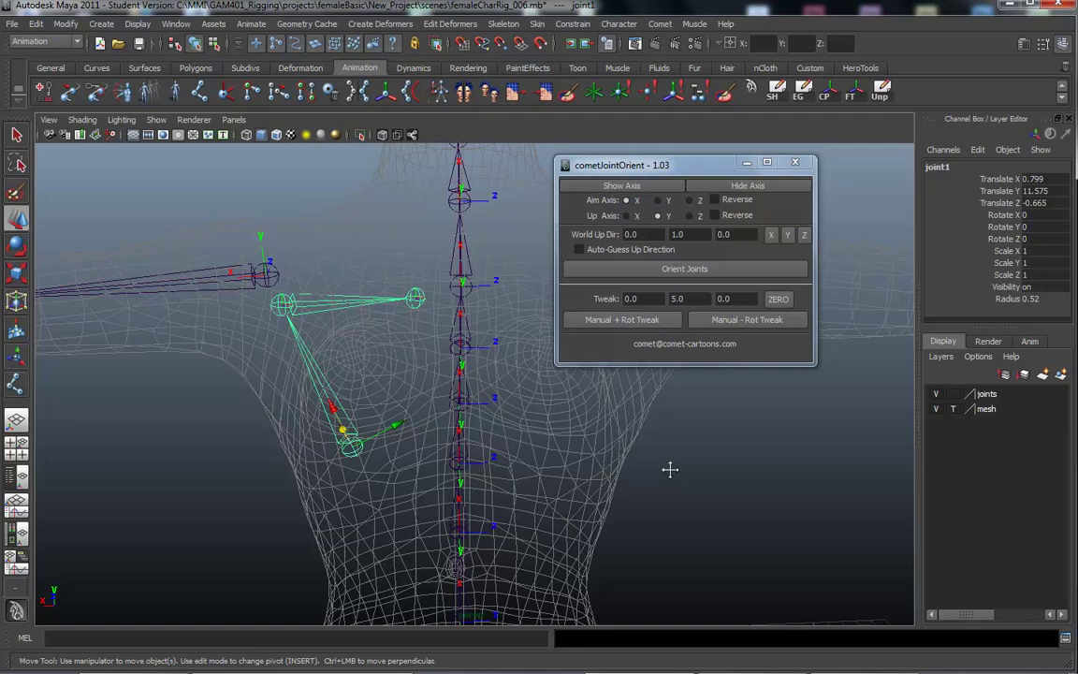
alt+drag(670, 469, 673, 481)
key(Down)
key(Down)
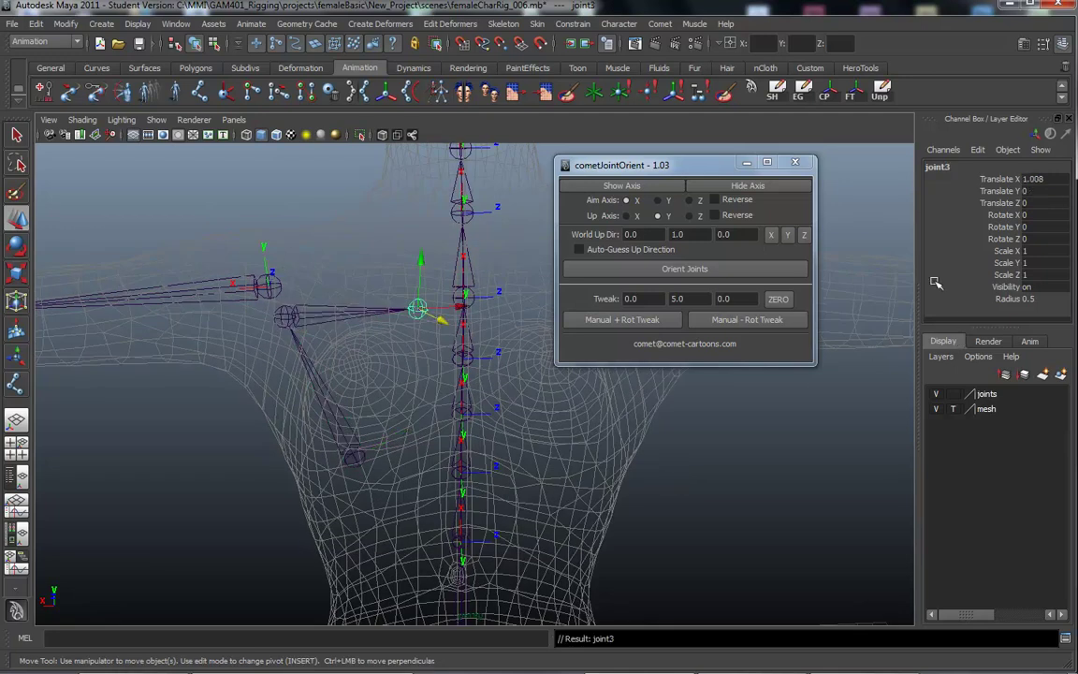
Rename the chain's first joint L_scapula_A_jnt.
click(343, 408)
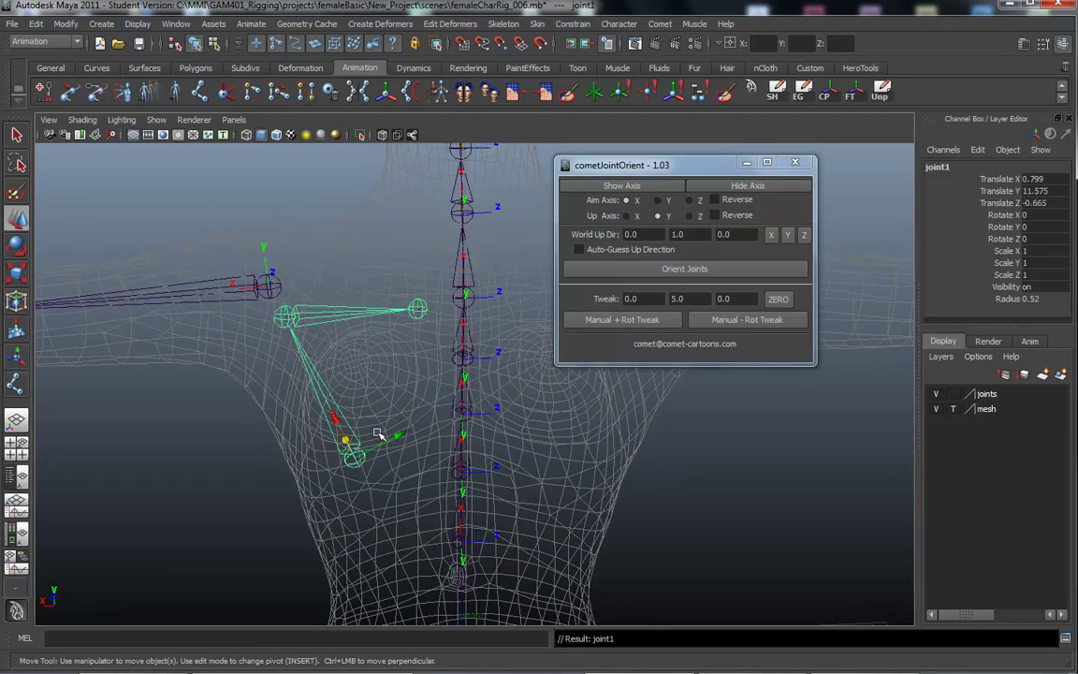
double_click(938, 167)
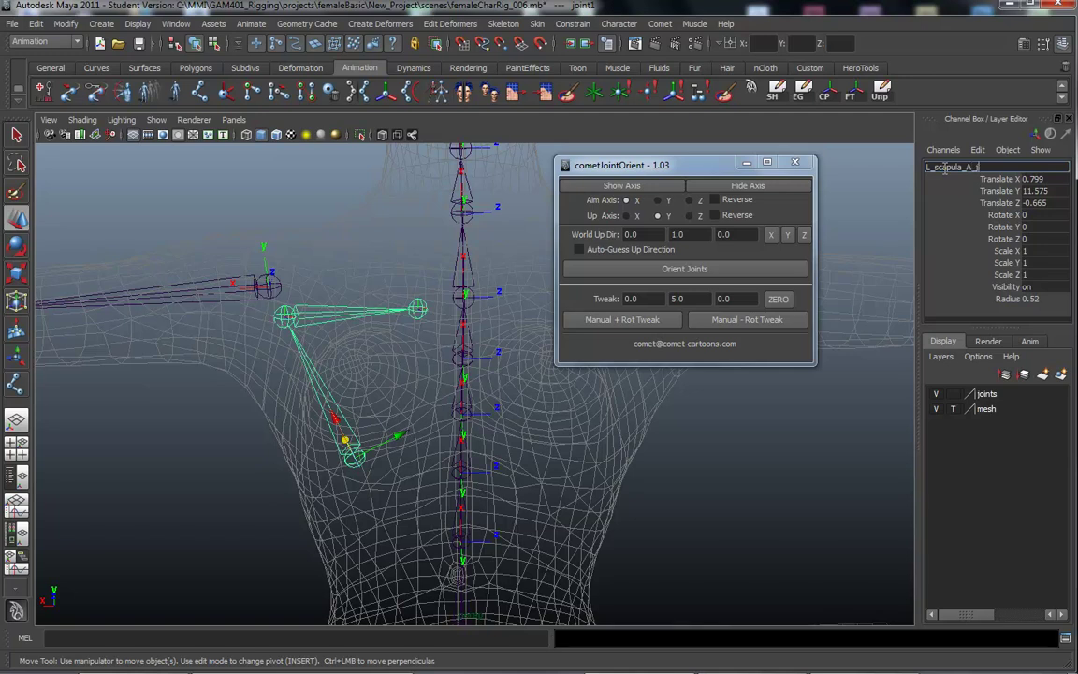
text(t)
key(Return)
Copy the name of L_scapula_A_jnt and select the chain's middle joint.
key(Down)
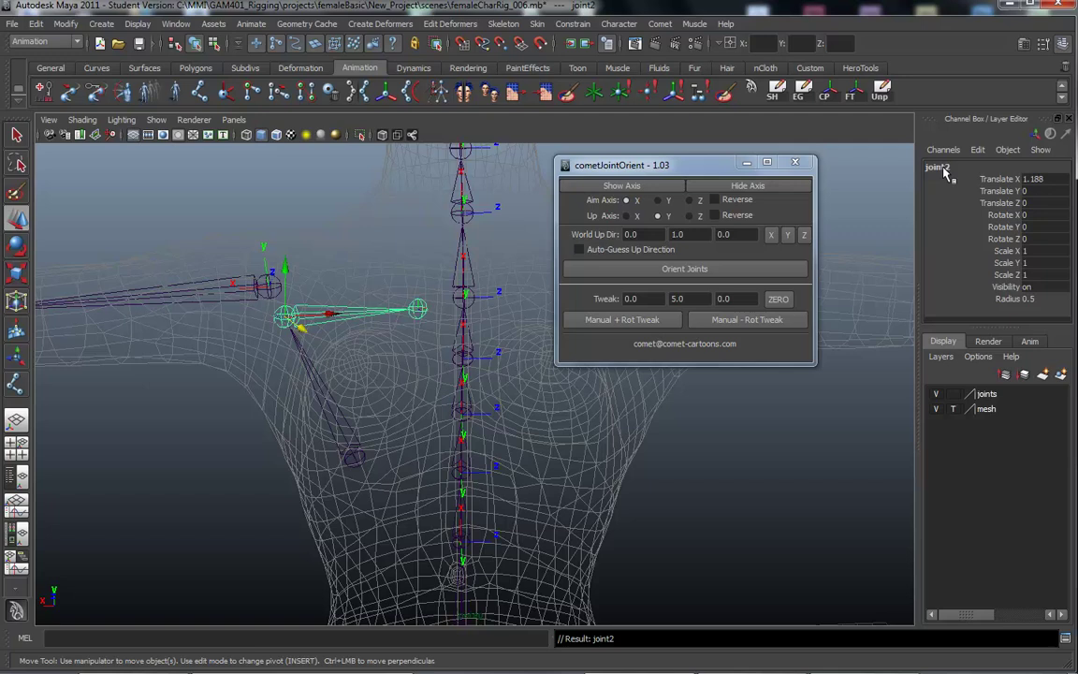
key(Up)
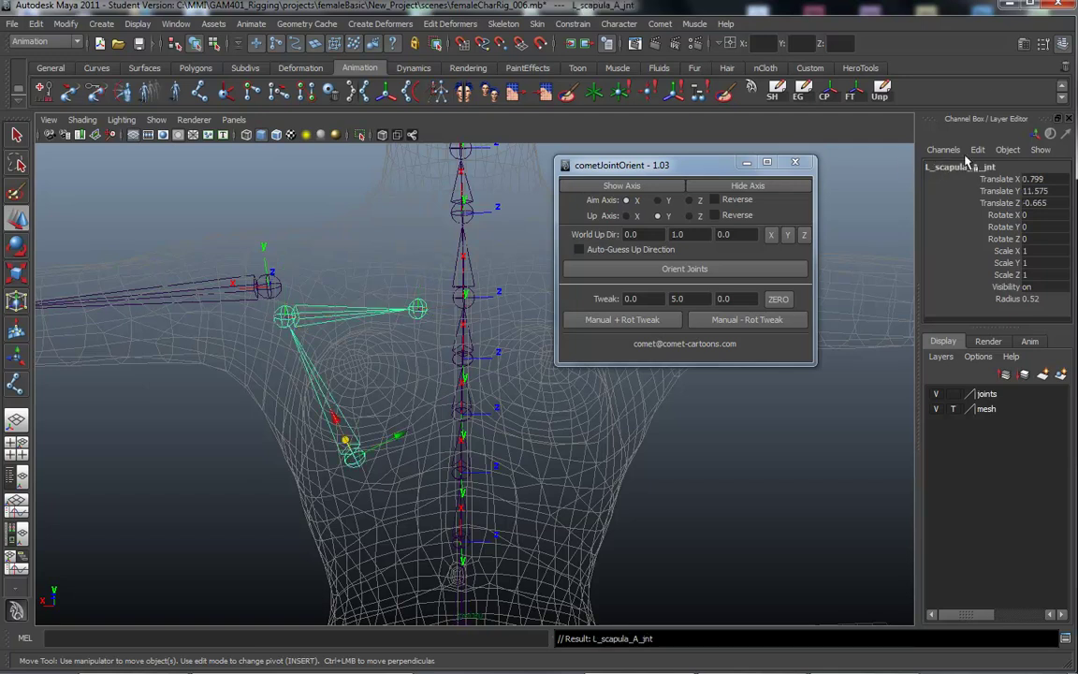
double_click(963, 168)
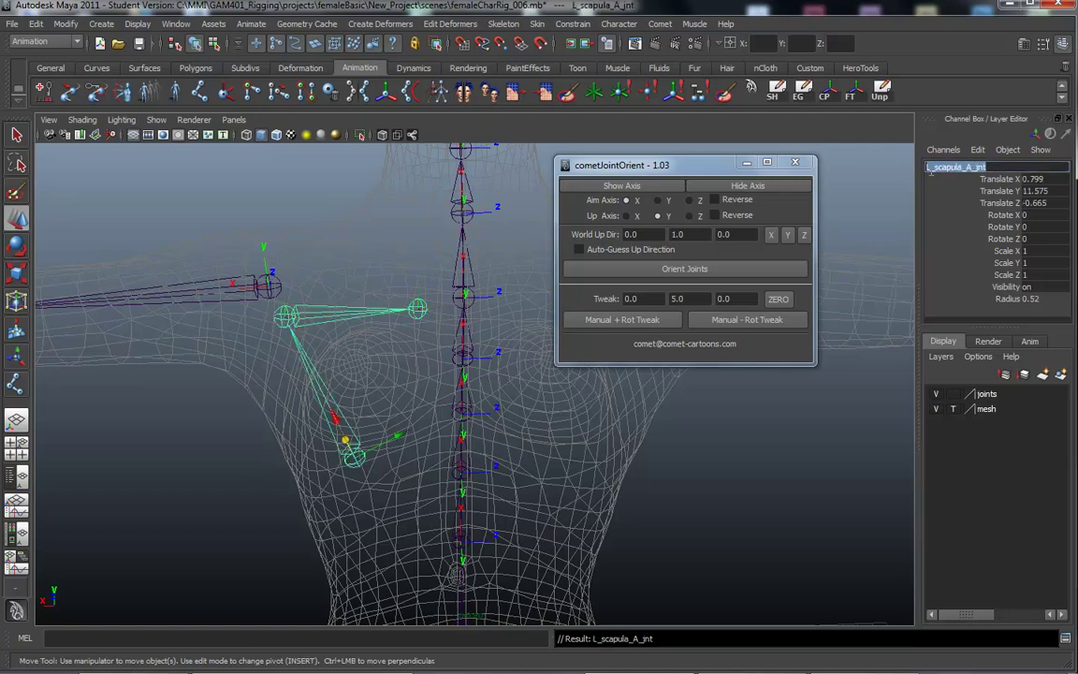
click(932, 178)
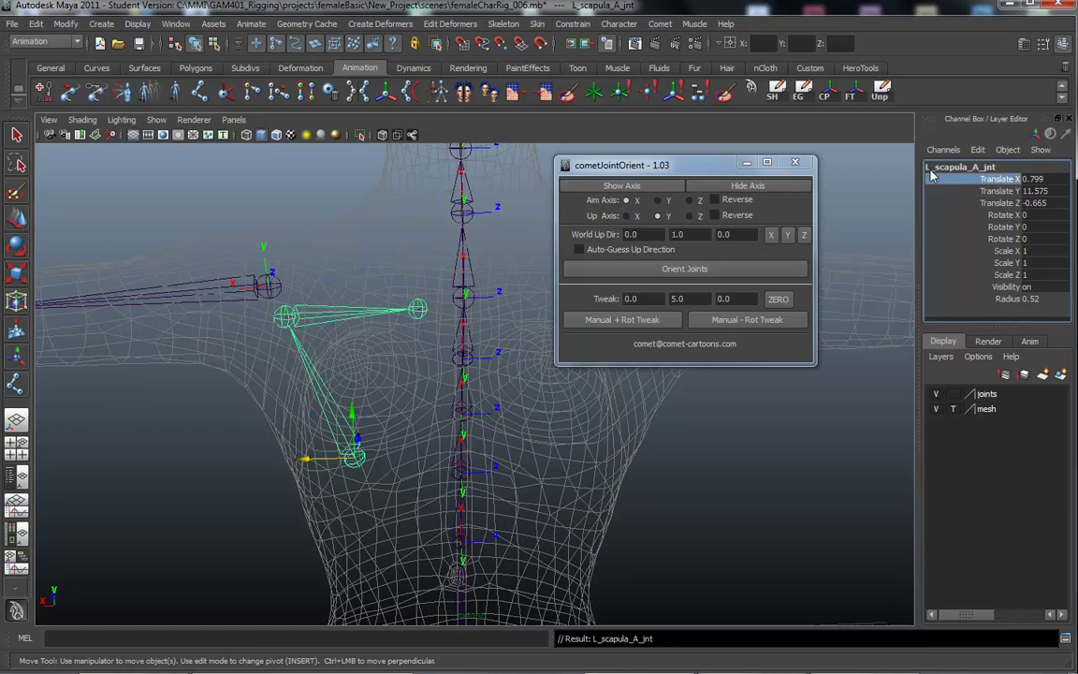
key(Down)
key(Down)
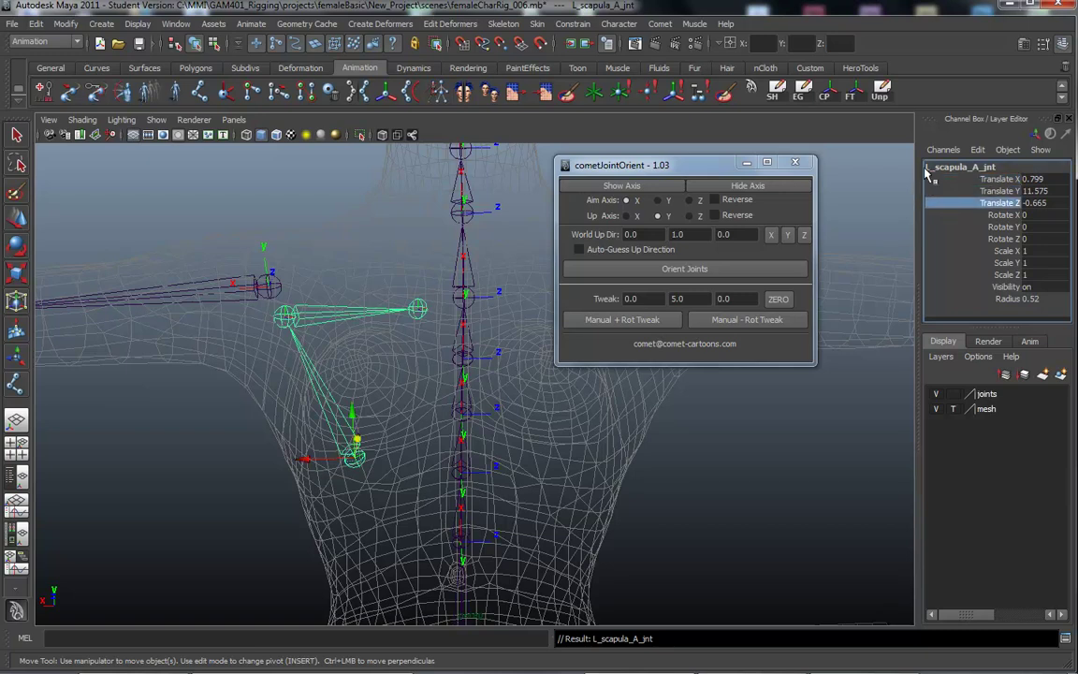
click(310, 392)
click(335, 316)
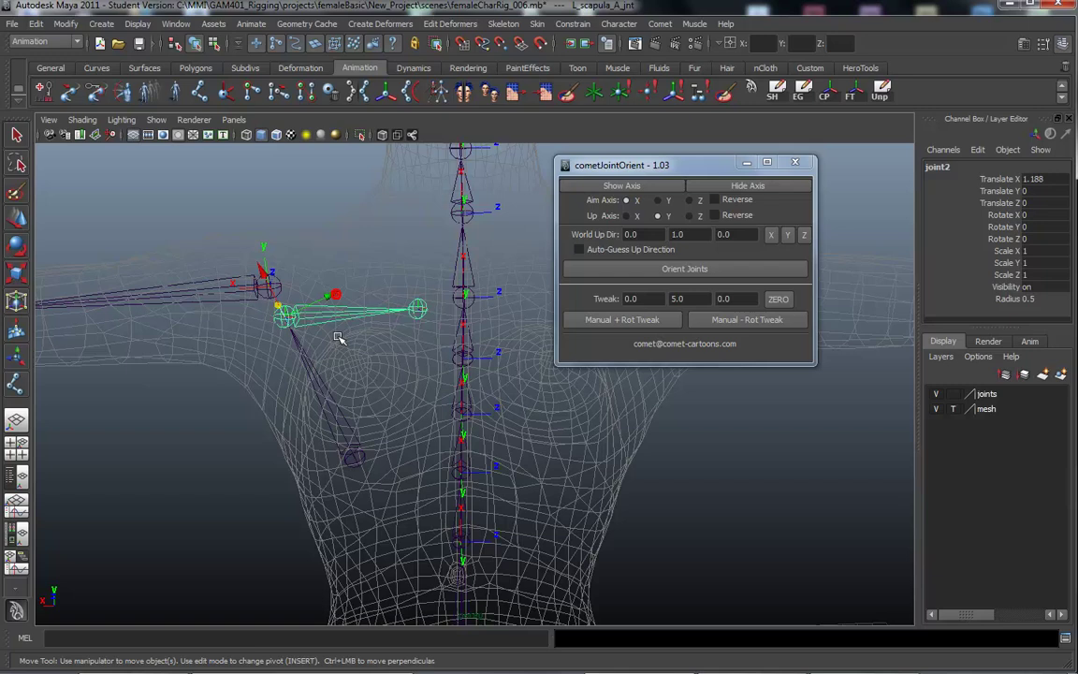
Rename the middle joint L_scapula_B_jnt, reusing the copied name with the letter changed to B.
double_click(943, 165)
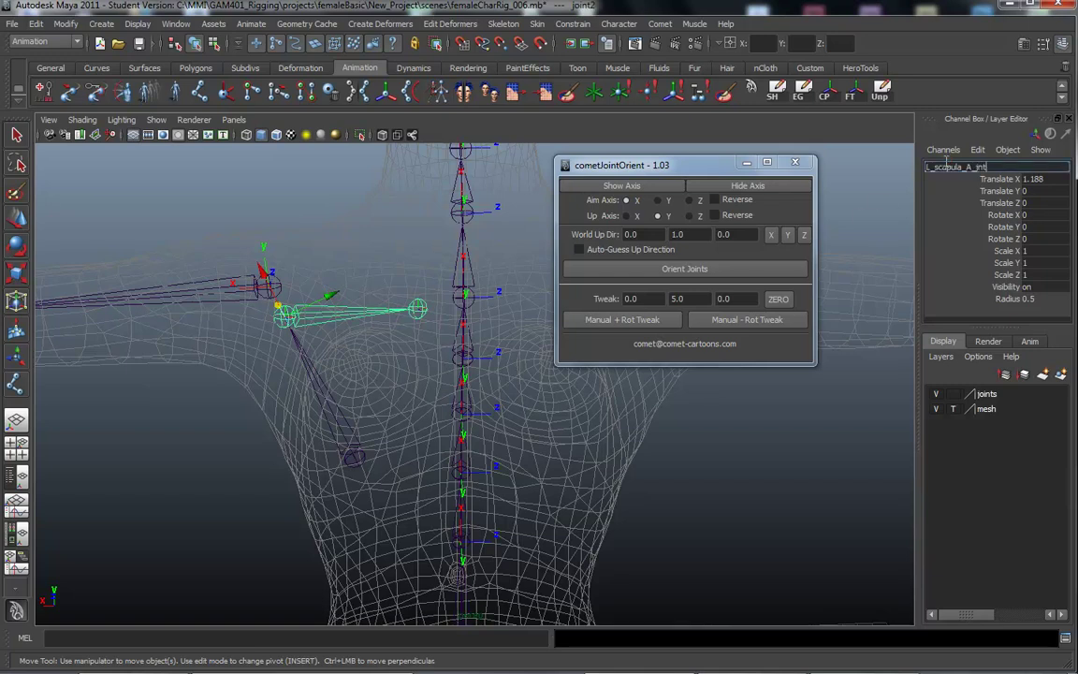
text(L_scapula_A_jnt)
key(Return)
double_click(974, 166)
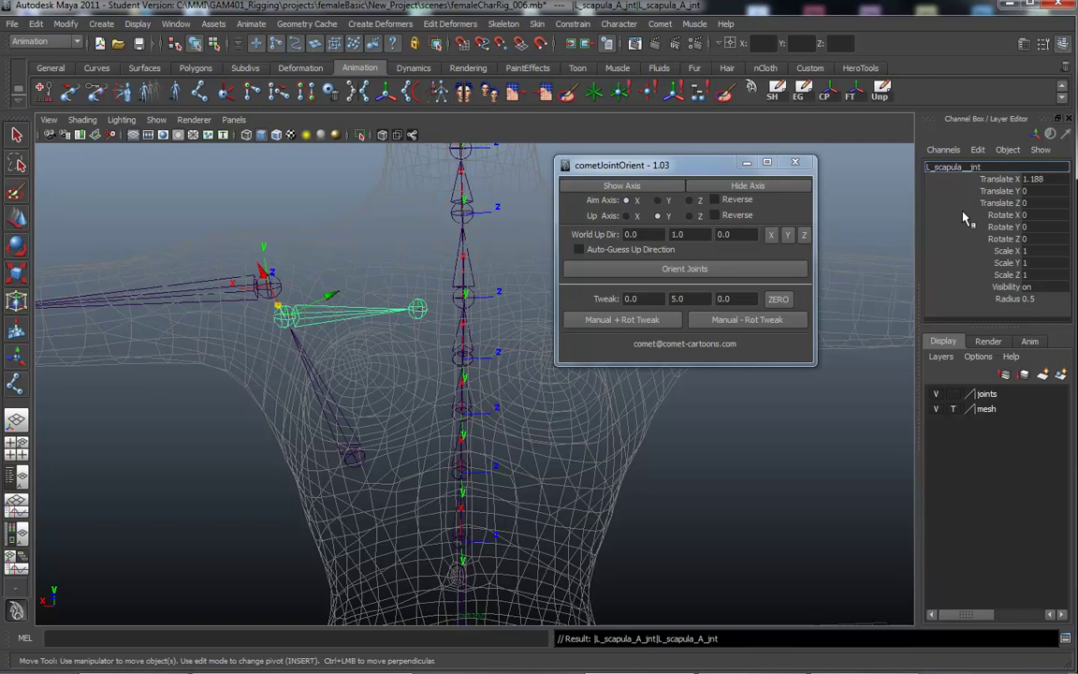
text(B)
key(Return)
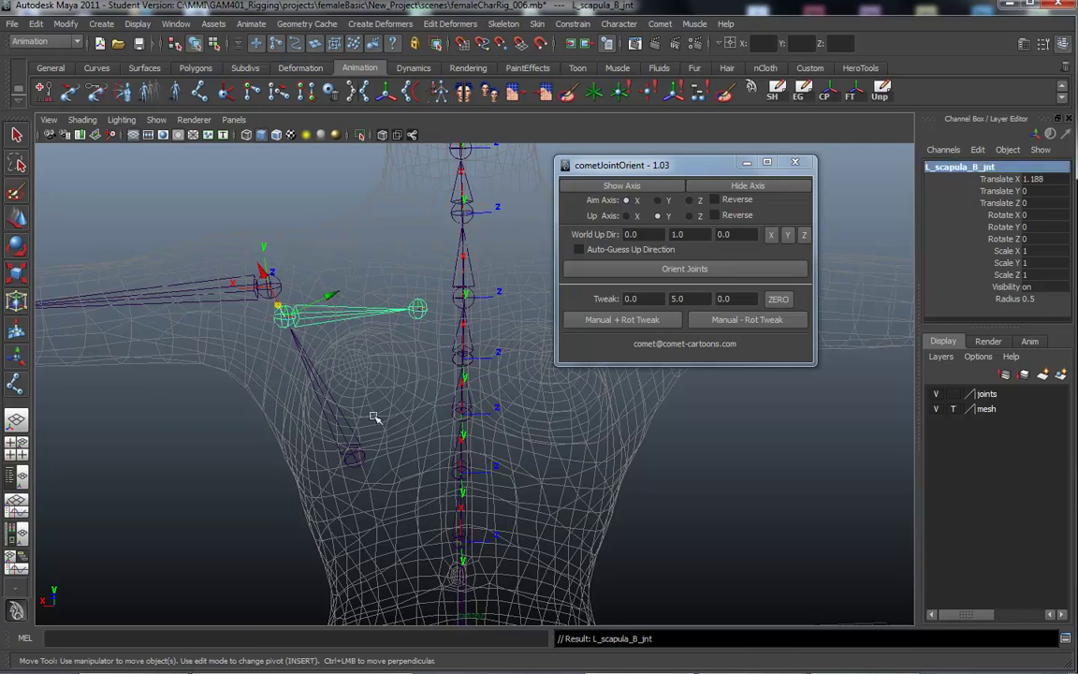
Rename the chain's end joint beside the upper spine L_clavicle_jnt.
click(353, 455)
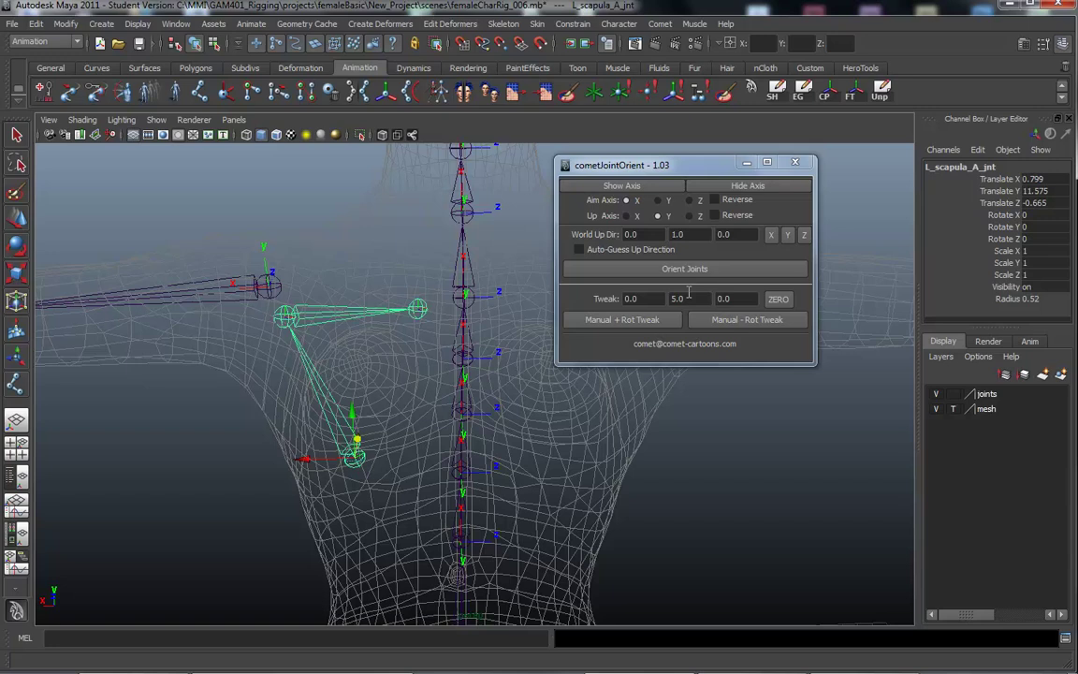
key(Down)
key(Down)
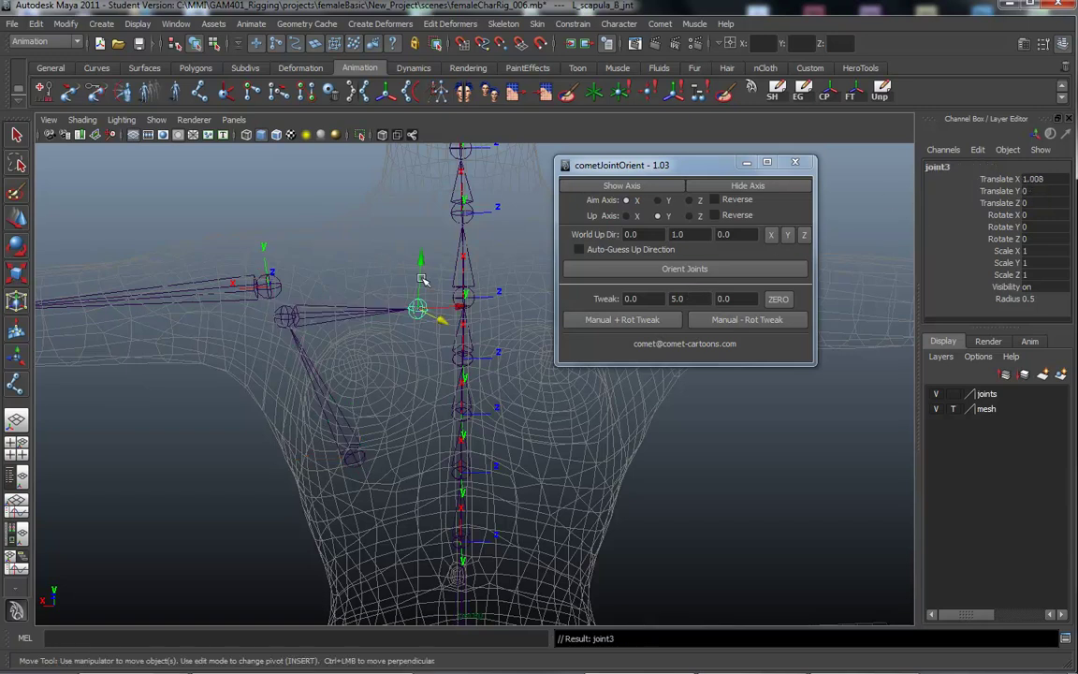
double_click(937, 167)
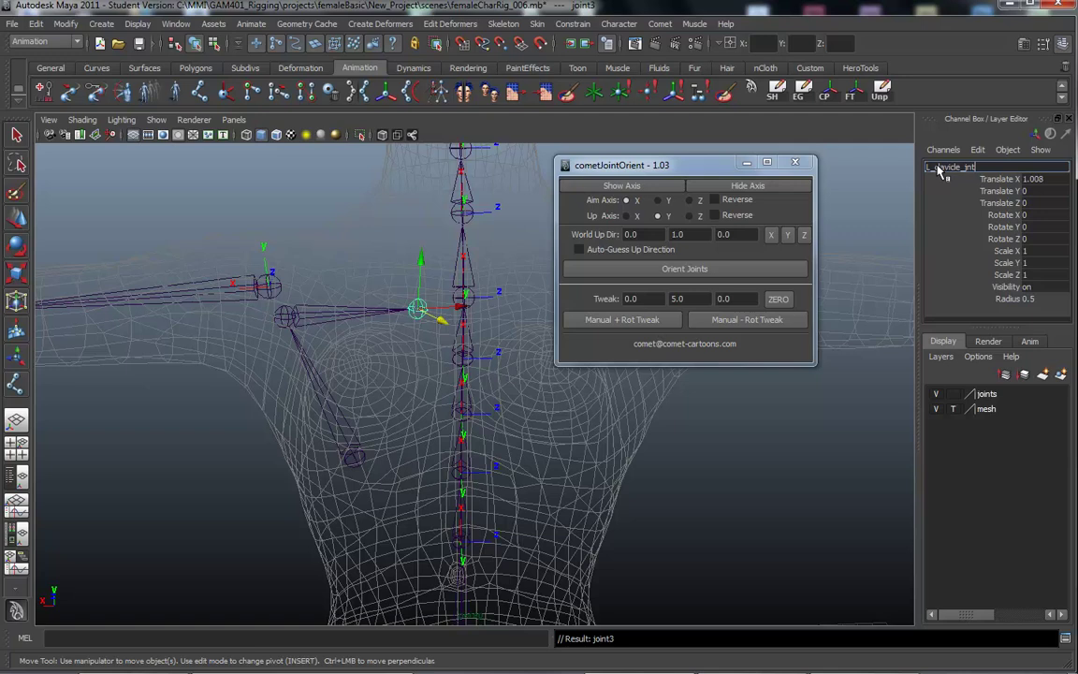
key(Return)
Parent L_shoulder_jnt to L_clavicle_jnt so the left arm joins the scapula chain.
alt+drag(397, 353, 349, 343)
click(248, 305)
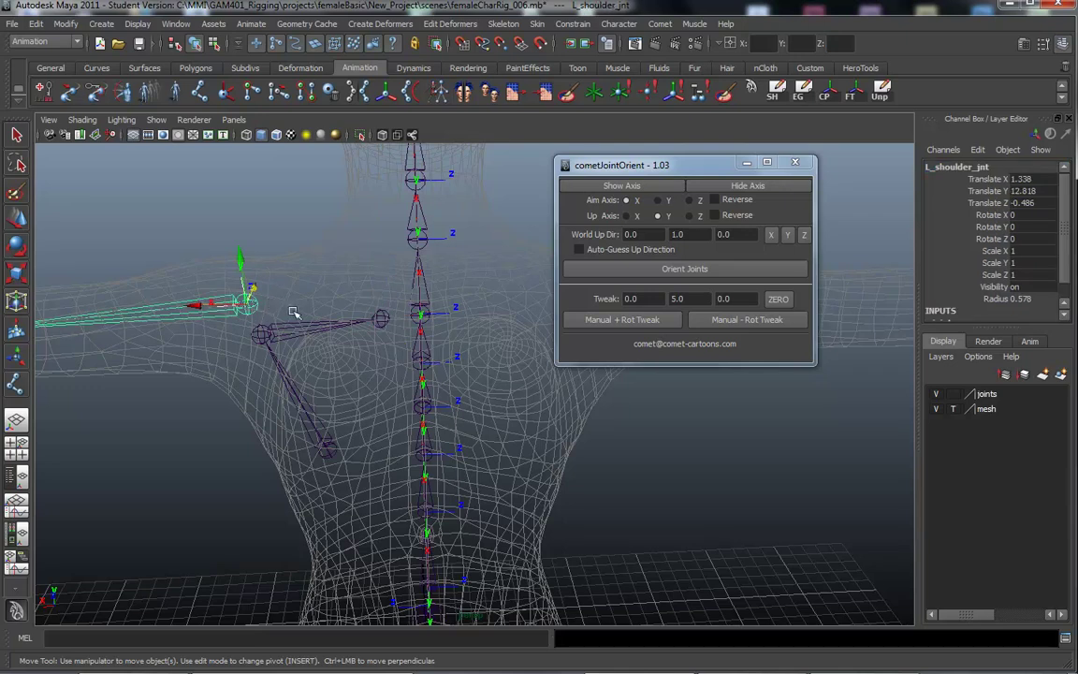
click(393, 326)
alt+drag(373, 387, 340, 332)
key(Down)
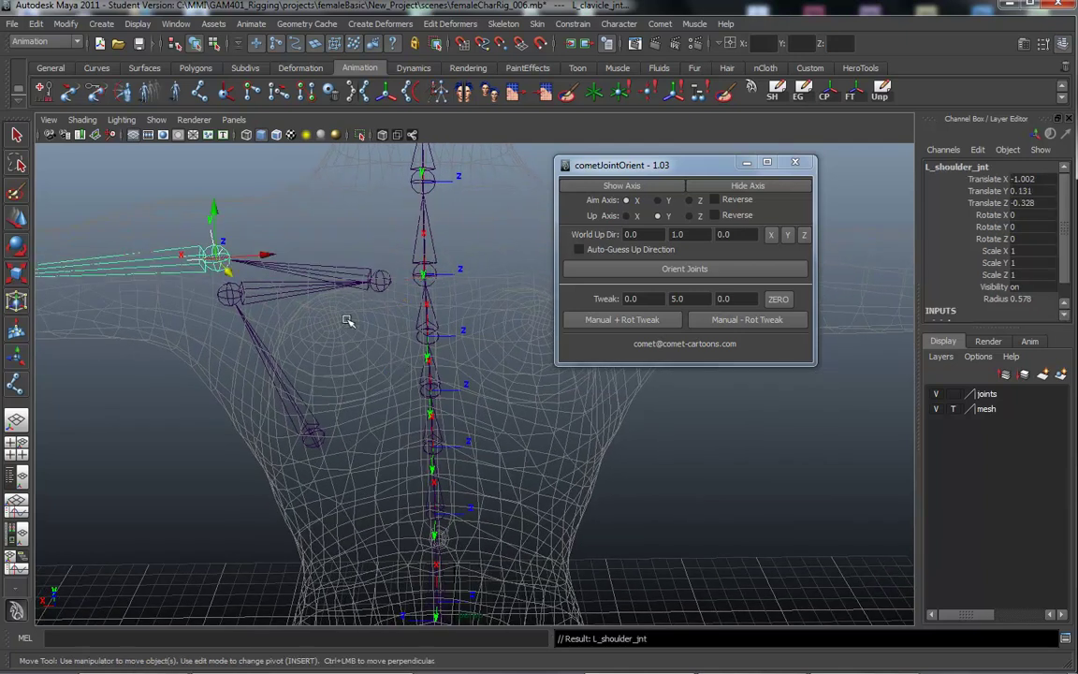
Parent L_scapula_A_jnt to the upper spine joint beside it.
drag(308, 478, 297, 482)
alt+drag(346, 429, 439, 322)
alt+drag(298, 342, 329, 289)
alt+drag(414, 354, 389, 291)
click(445, 318)
alt+drag(379, 367, 391, 391)
Select L_scapula_A_jnt and set Mirror Joint to mirror across YZ with the Behavior function.
click(280, 397)
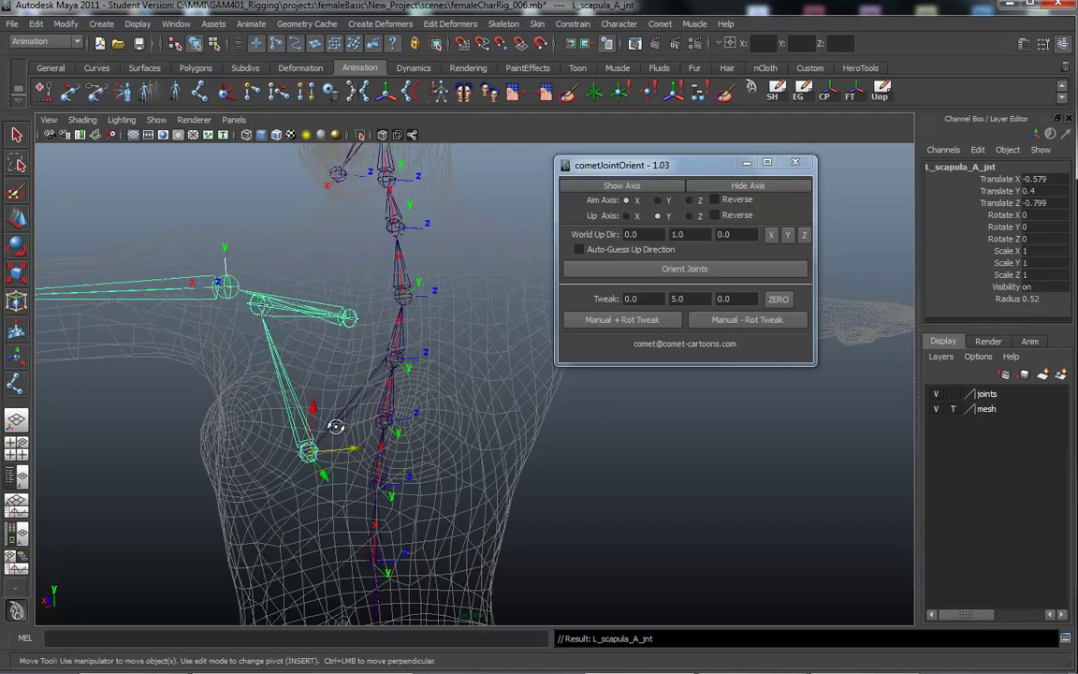
alt+drag(335, 426, 225, 393)
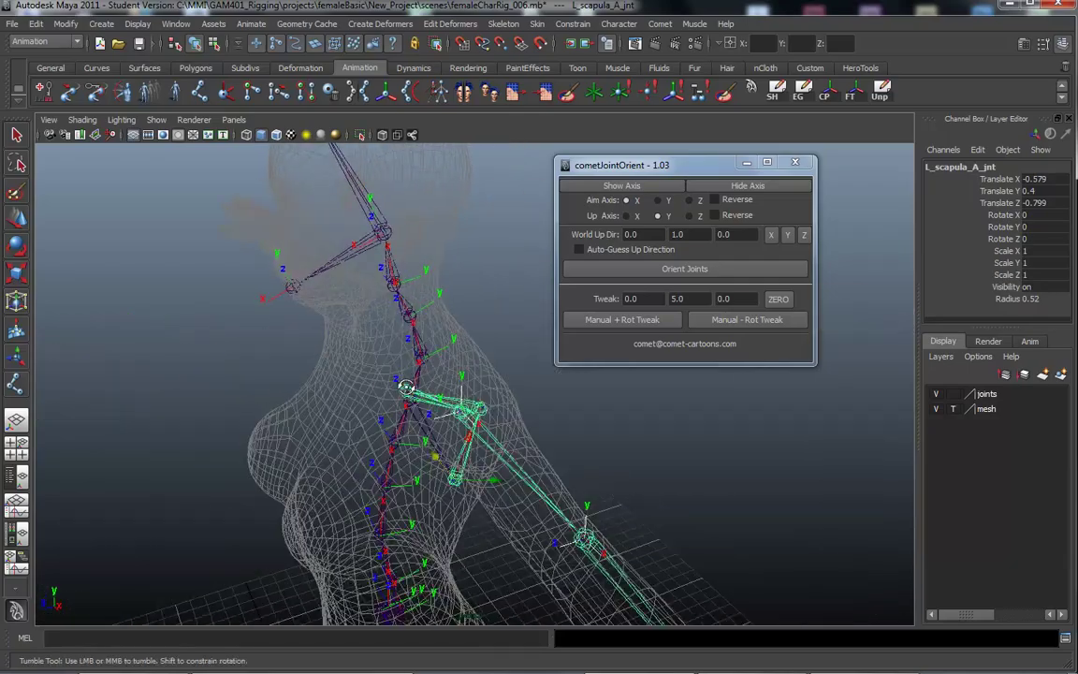
alt+drag(404, 386, 503, 241)
drag(622, 164, 775, 92)
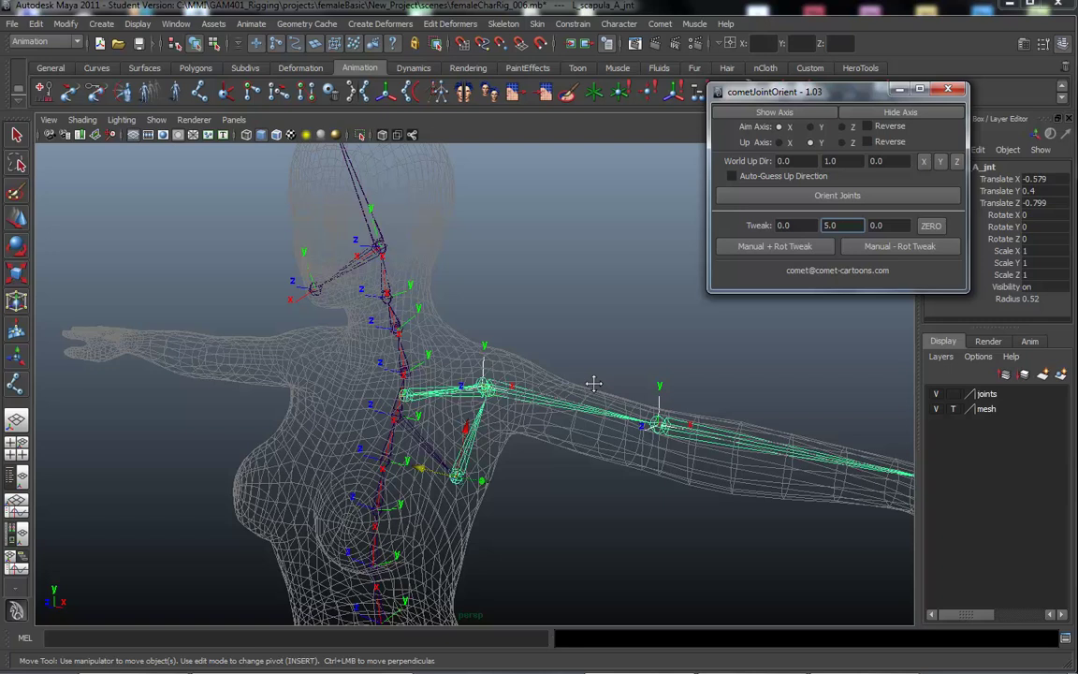
alt+drag(593, 383, 500, 366)
key(space)
drag(565, 397, 610, 309)
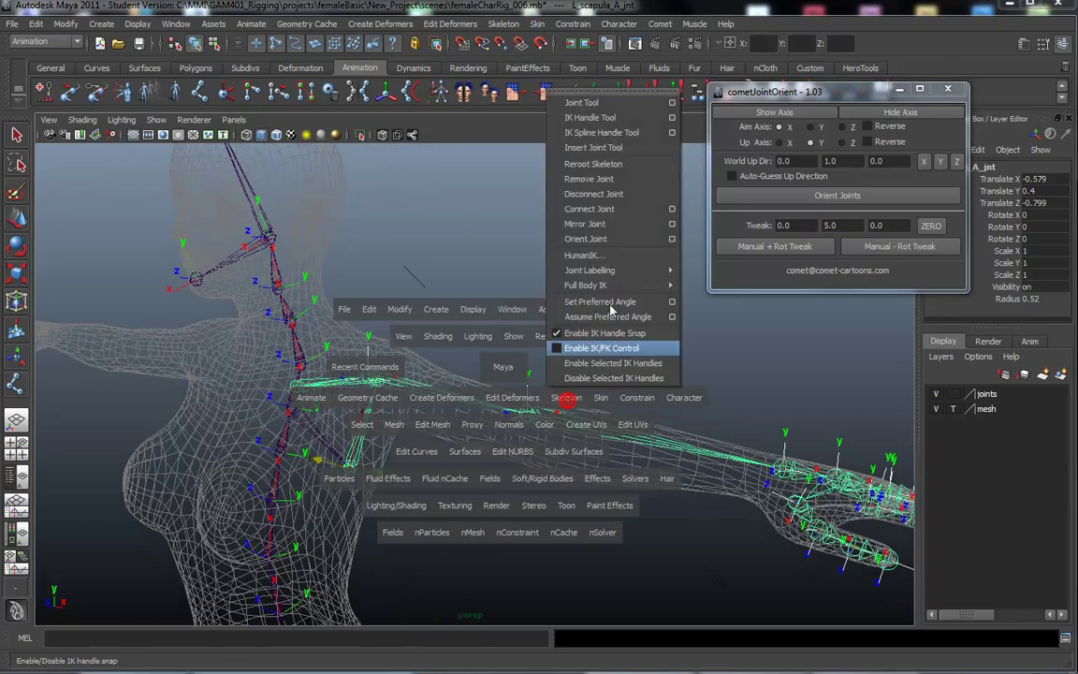
drag(671, 232, 673, 232)
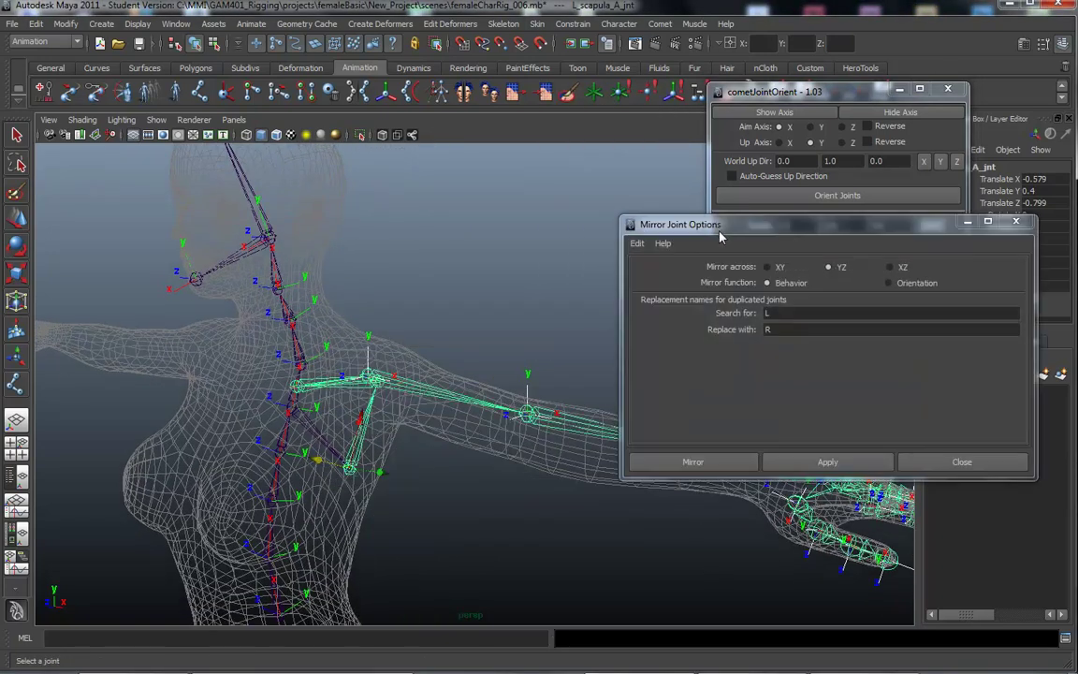
click(782, 281)
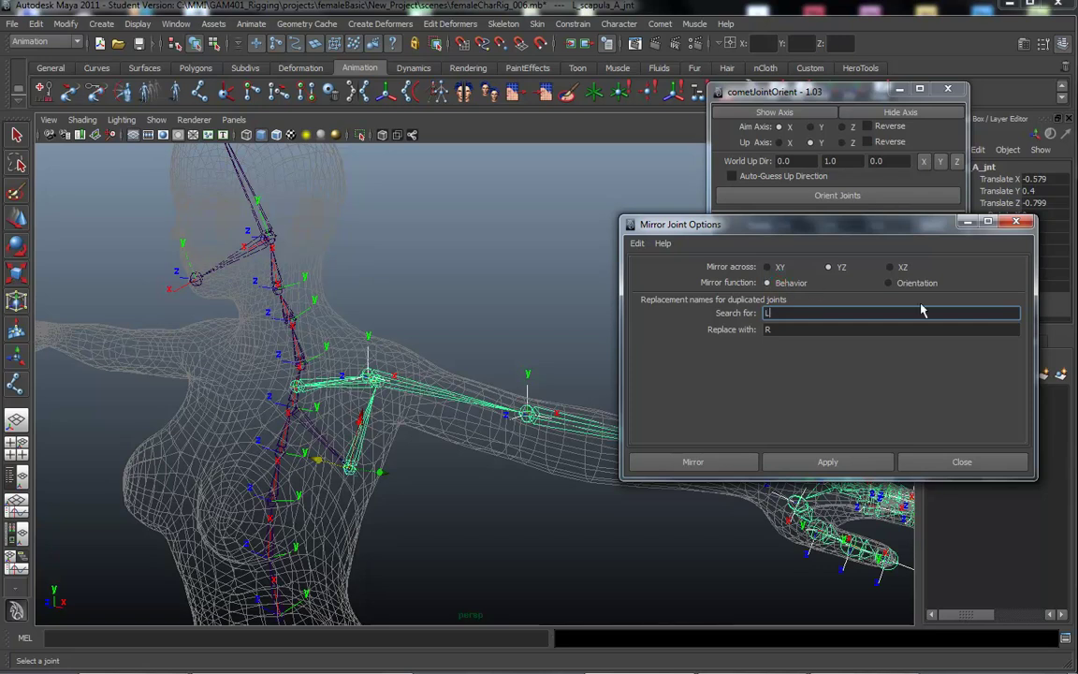
Mirror the left scapula and arm chain to the character's other side, replacing L with R in the duplicated joint names.
alt+right_drag(292, 358, 196, 346)
alt+right_drag(413, 364, 211, 323)
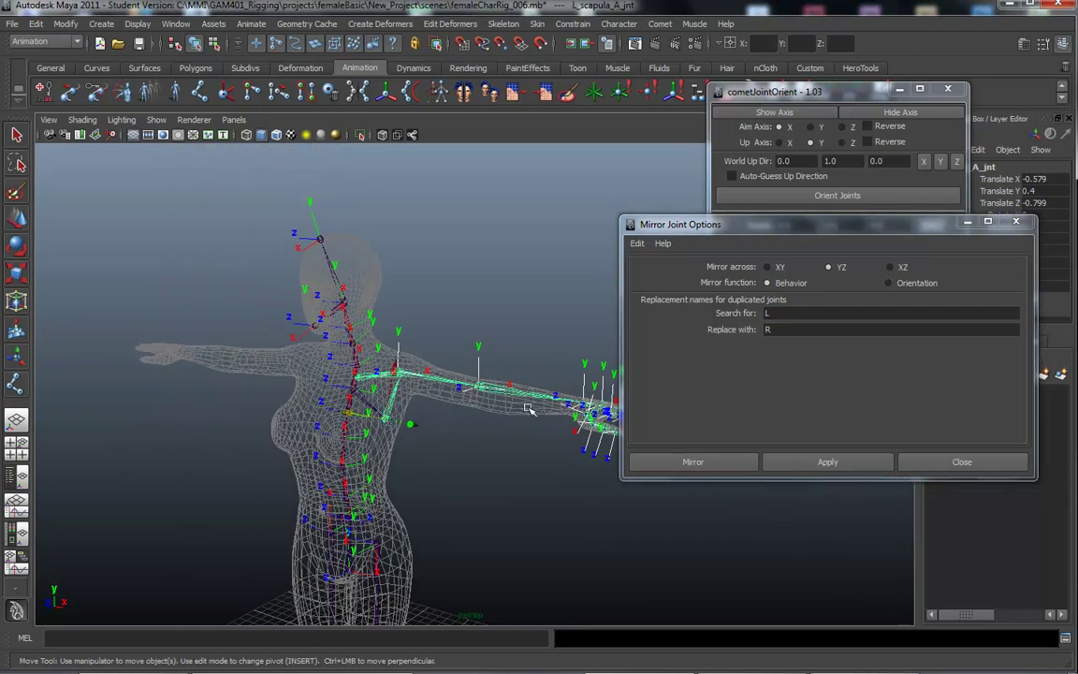
alt+drag(458, 409, 553, 330)
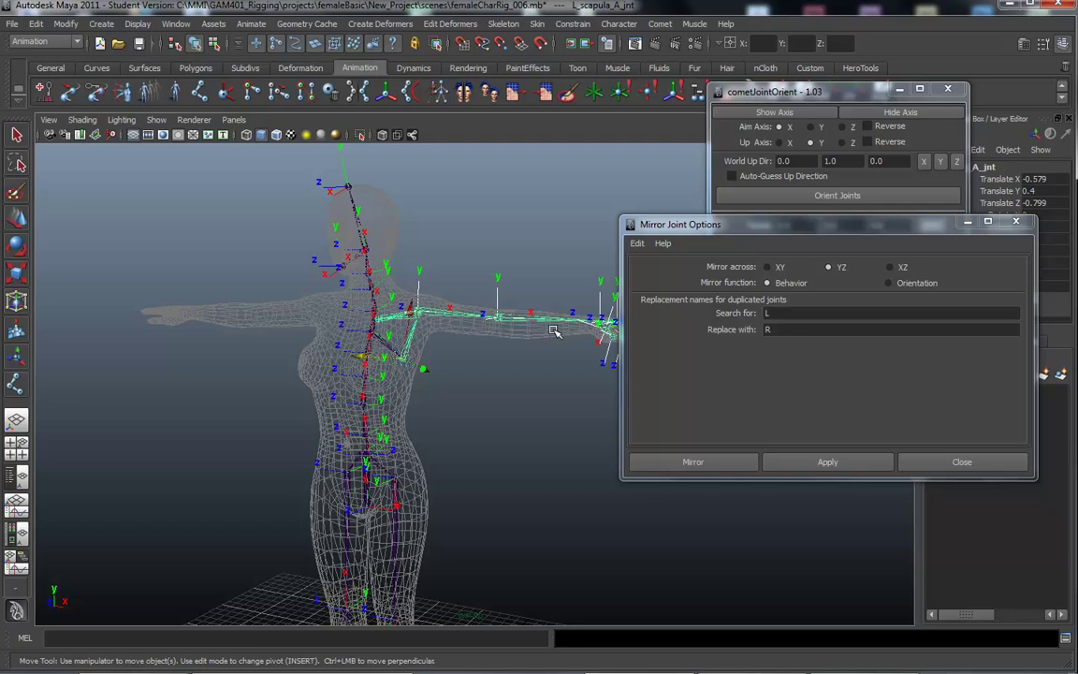
alt+drag(477, 368, 374, 369)
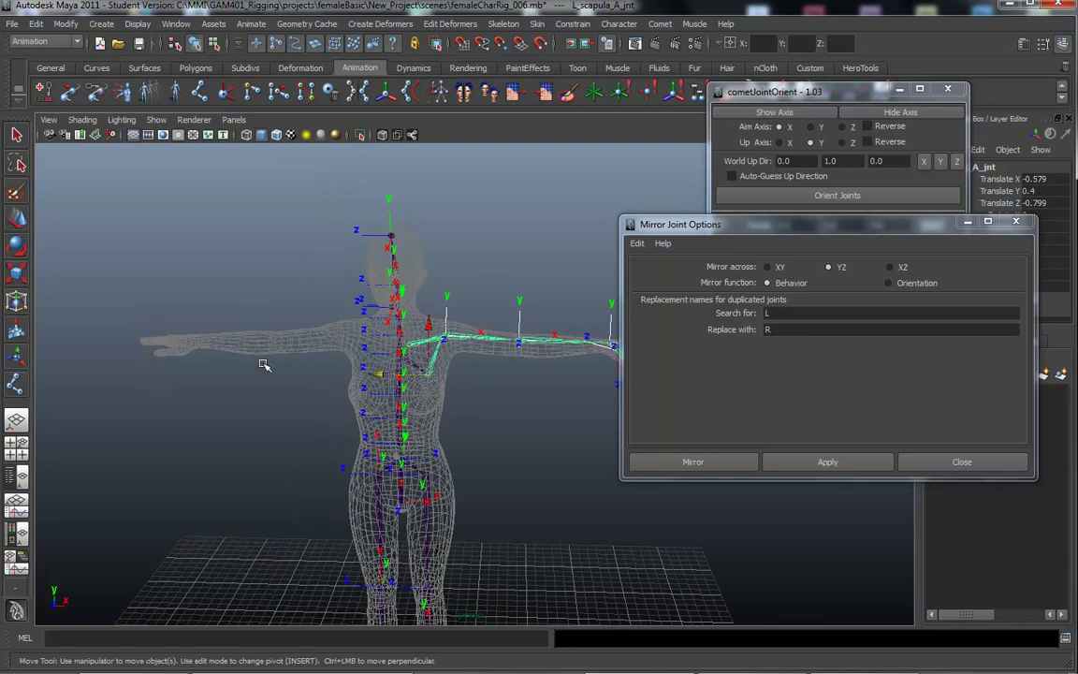
alt+drag(409, 439, 758, 253)
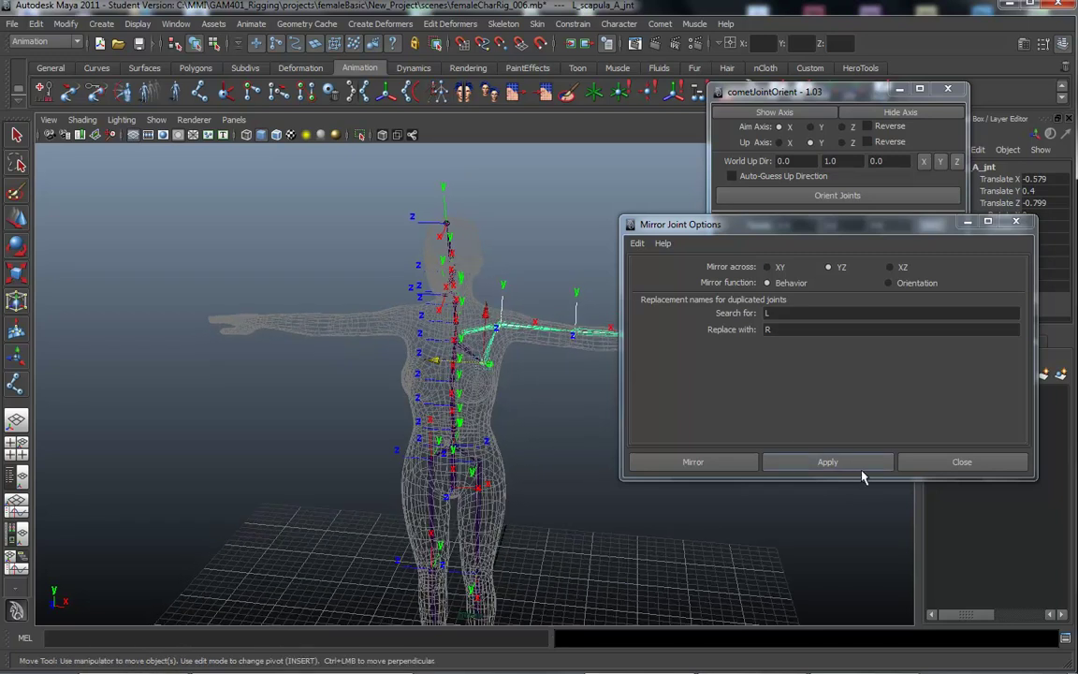
click(777, 312)
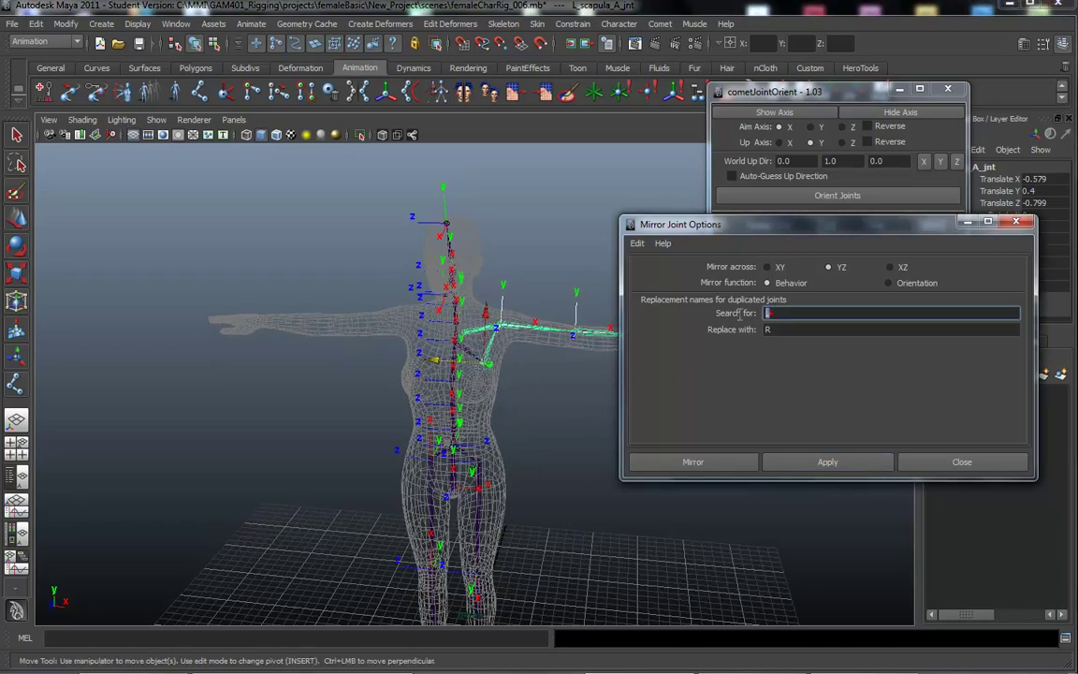
click(790, 329)
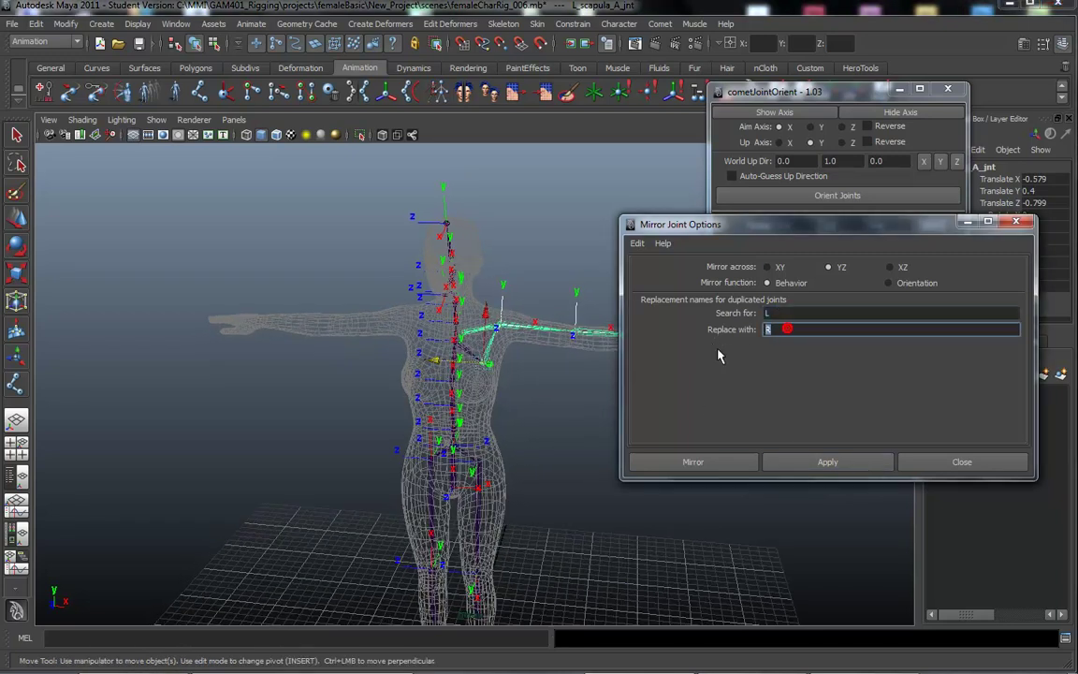
click(814, 463)
Examine the joint axes of the mirrored right arm and select both scapula chains with the Rotate tool.
alt+drag(562, 374, 393, 356)
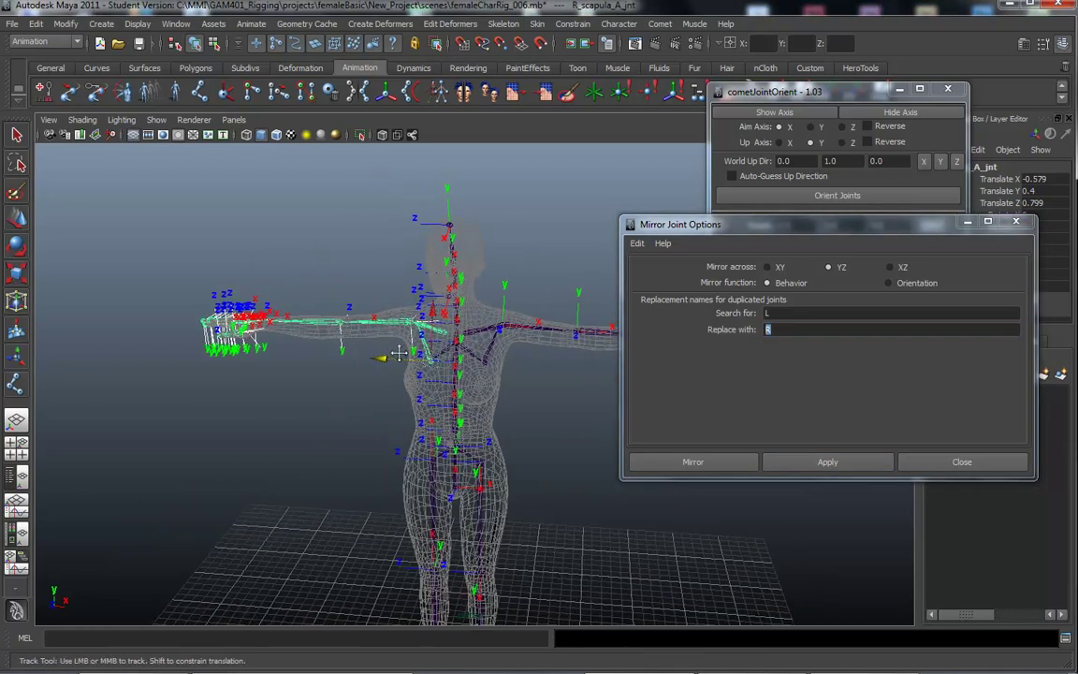
alt+right_drag(397, 353, 380, 338)
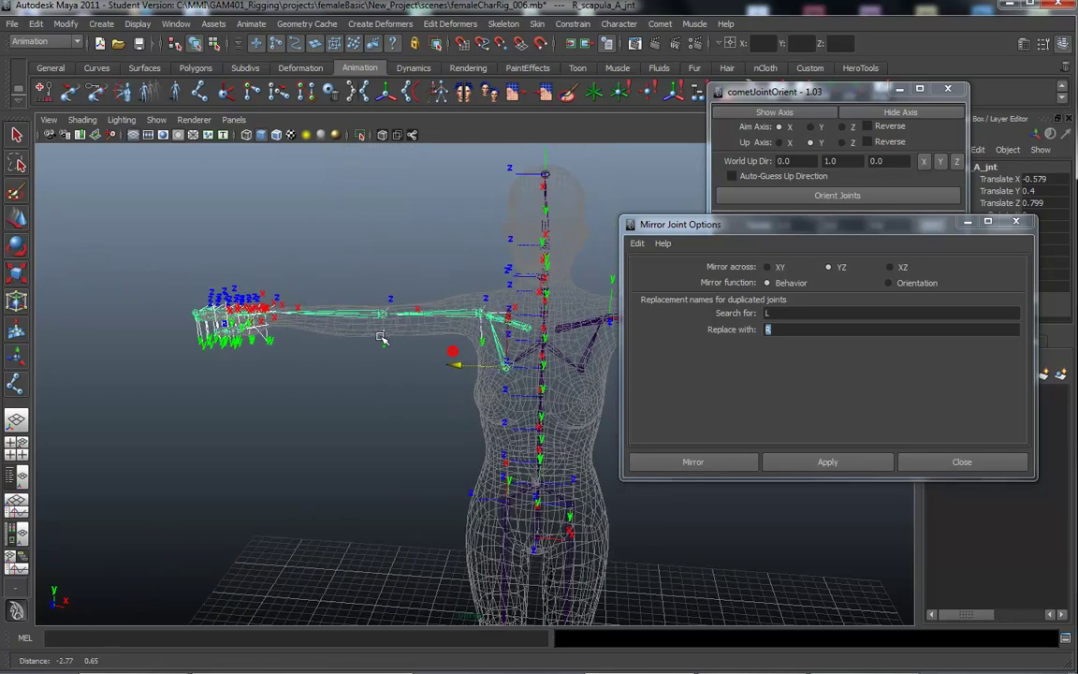
mouse_move(381, 338)
alt+mouse_down()
mouse_move(271, 300)
mouse_move(270, 279)
mouse_move(262, 295)
mouse_move(376, 343)
alt+mouse_up()
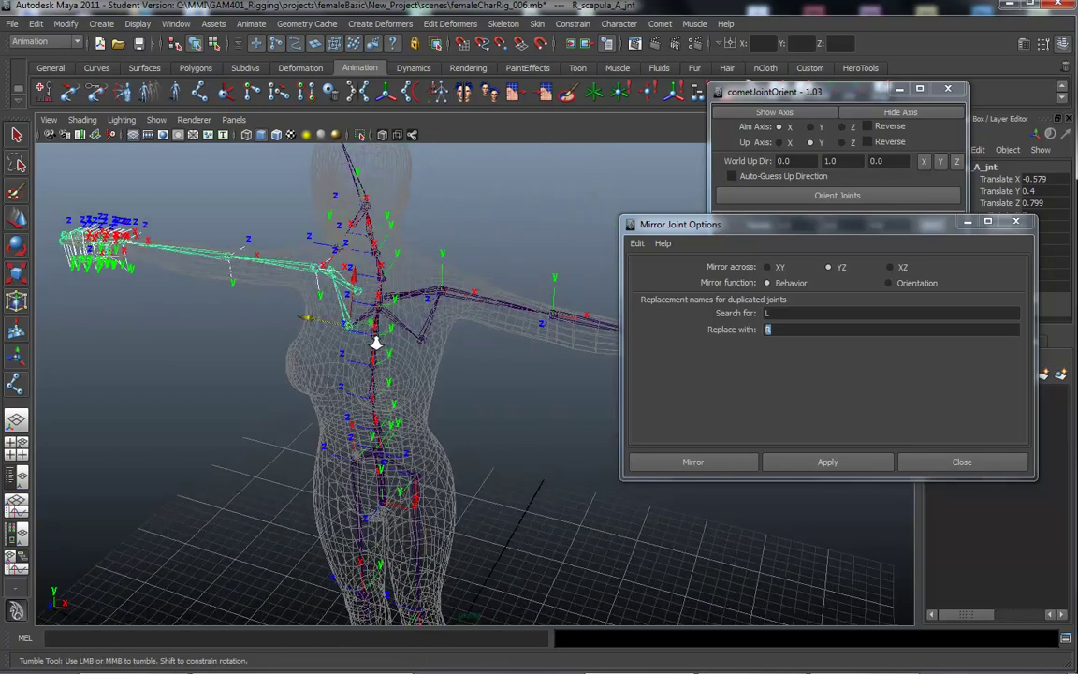
alt+right_drag(376, 343, 425, 347)
alt+drag(397, 349, 381, 321)
alt+drag(347, 376, 308, 344)
key(e)
alt+drag(441, 439, 436, 395)
alt+middle_drag(436, 394, 431, 414)
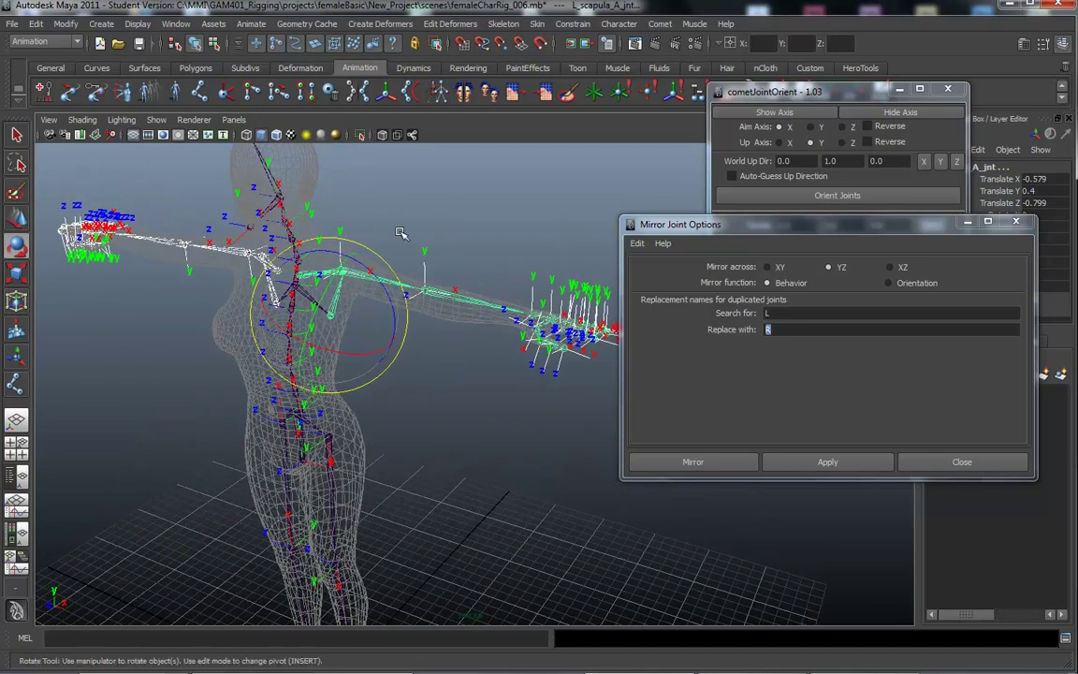
Try rotating L_shoulder_jnt and R_shoulder_jnt together by 15 degrees in Y and by 30 degrees in Z, undoing each rotation.
drag(395, 236, 414, 302)
alt+drag(469, 385, 552, 365)
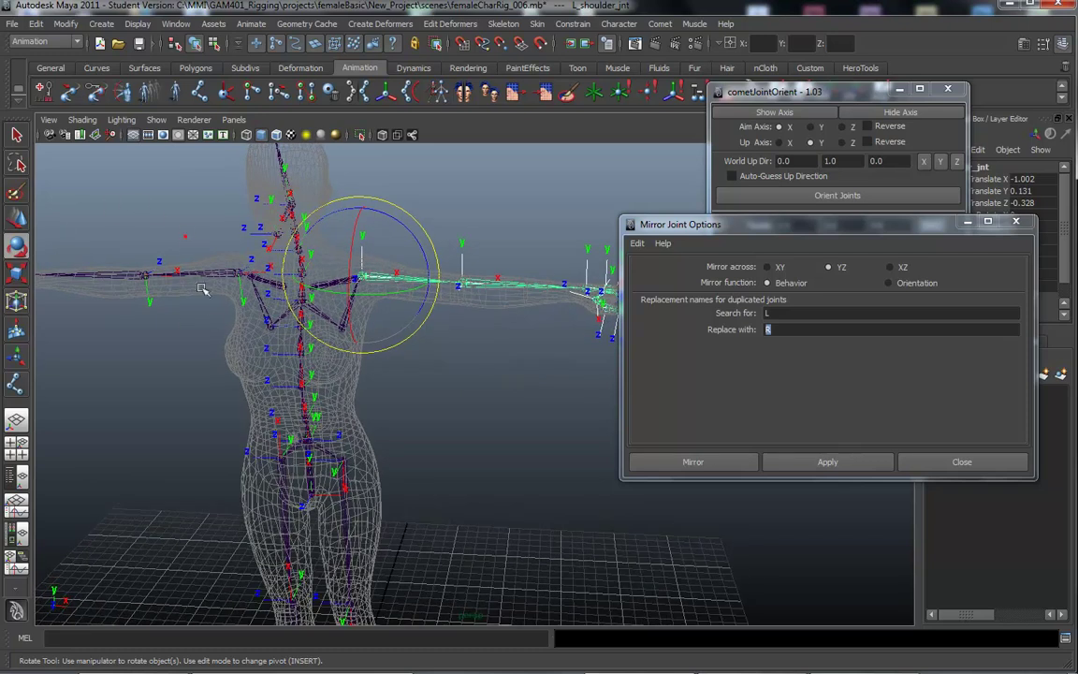
drag(201, 288, 292, 346)
alt+drag(378, 346, 352, 349)
alt+right_drag(168, 381, 222, 366)
alt+drag(221, 366, 266, 349)
key(ctrl+z)
key(ctrl+z)
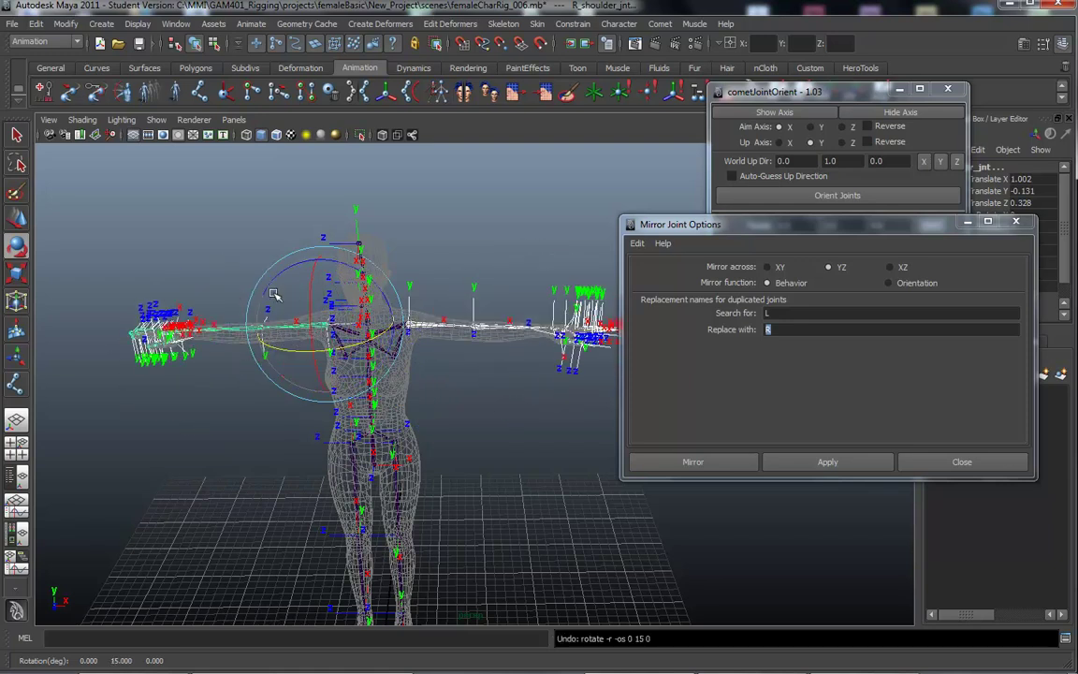
drag(283, 277, 309, 268)
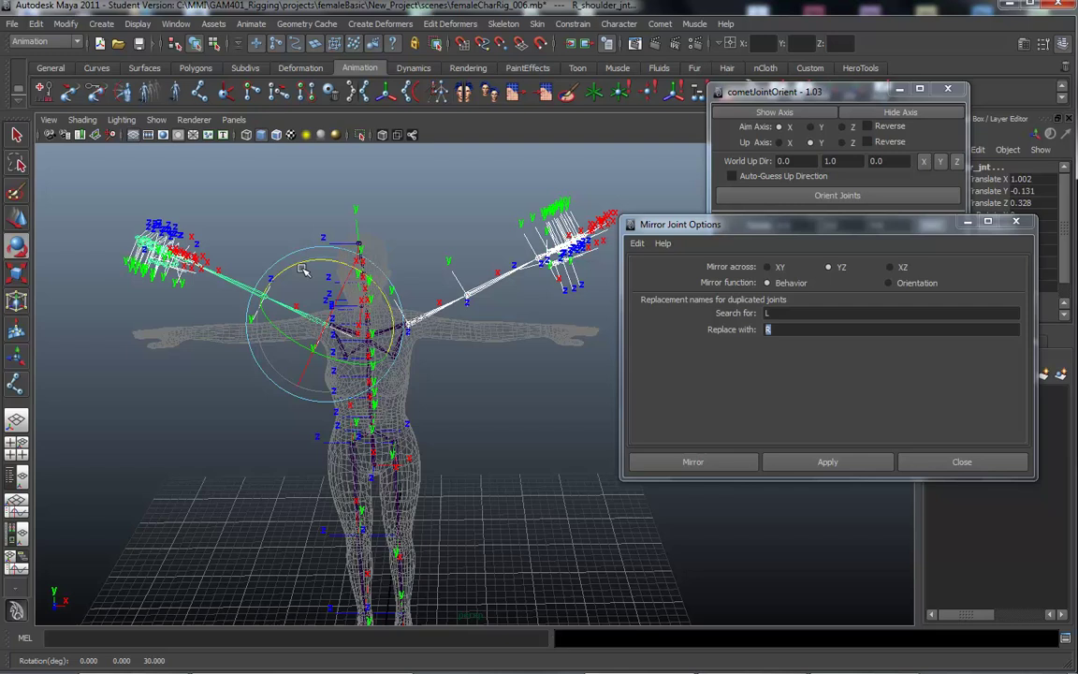
key(ctrl+z)
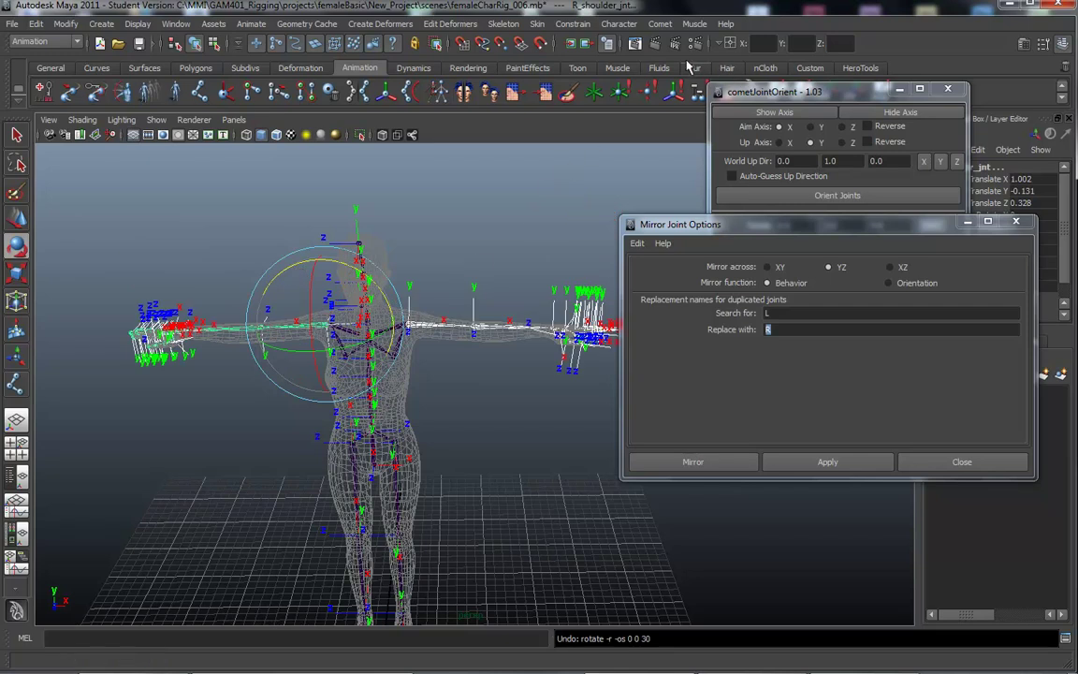
Try rotating every joint in both shoulder hierarchies by -45 degrees in Y and undo the rotation.
drag(768, 98, 787, 139)
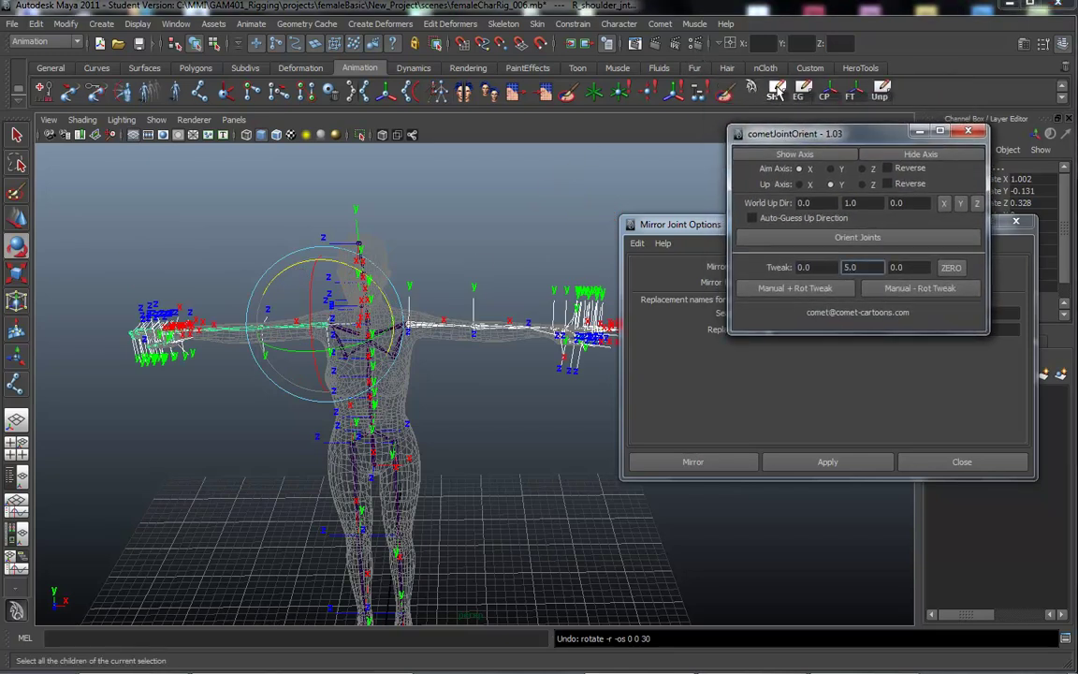
key(Down)
alt+drag(250, 438, 204, 426)
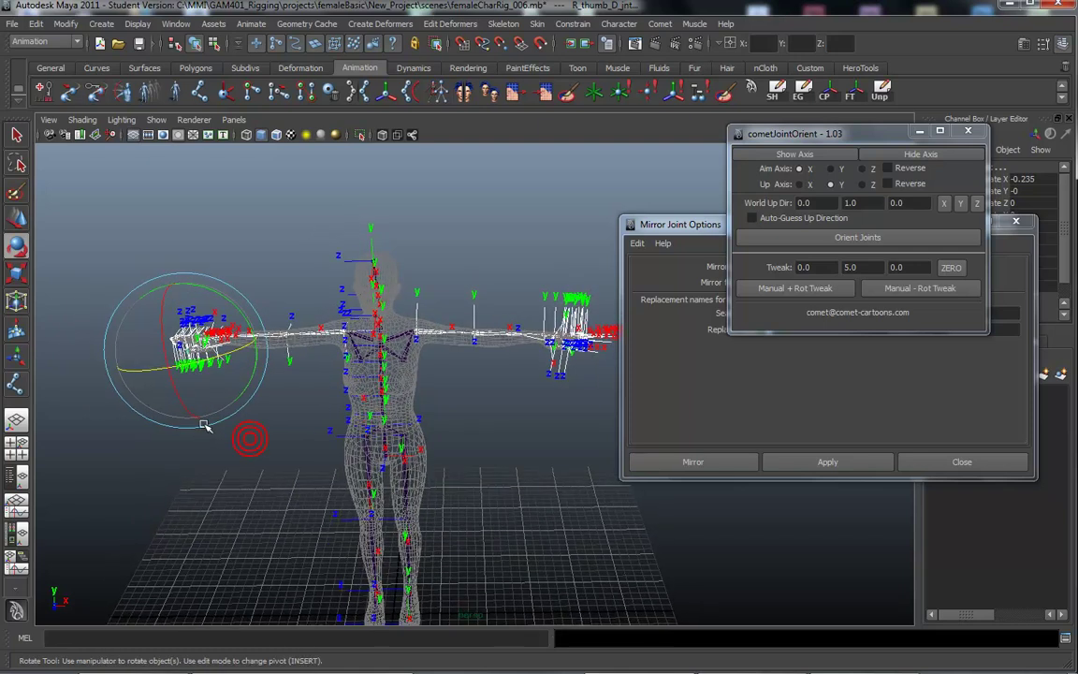
drag(212, 288, 158, 246)
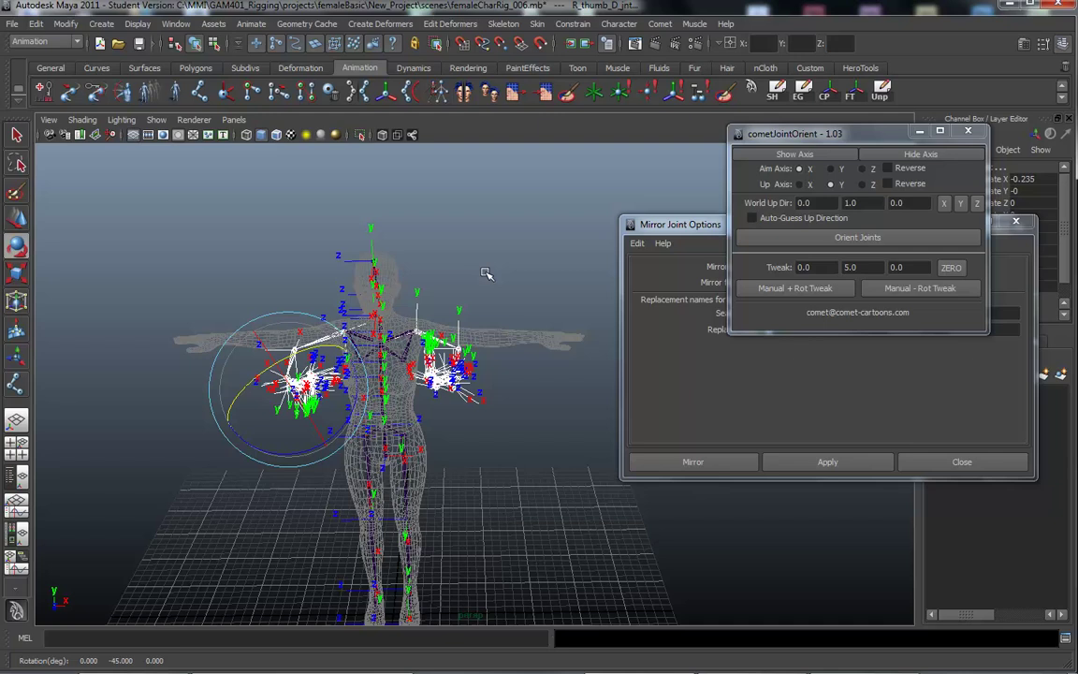
alt+drag(480, 247, 508, 247)
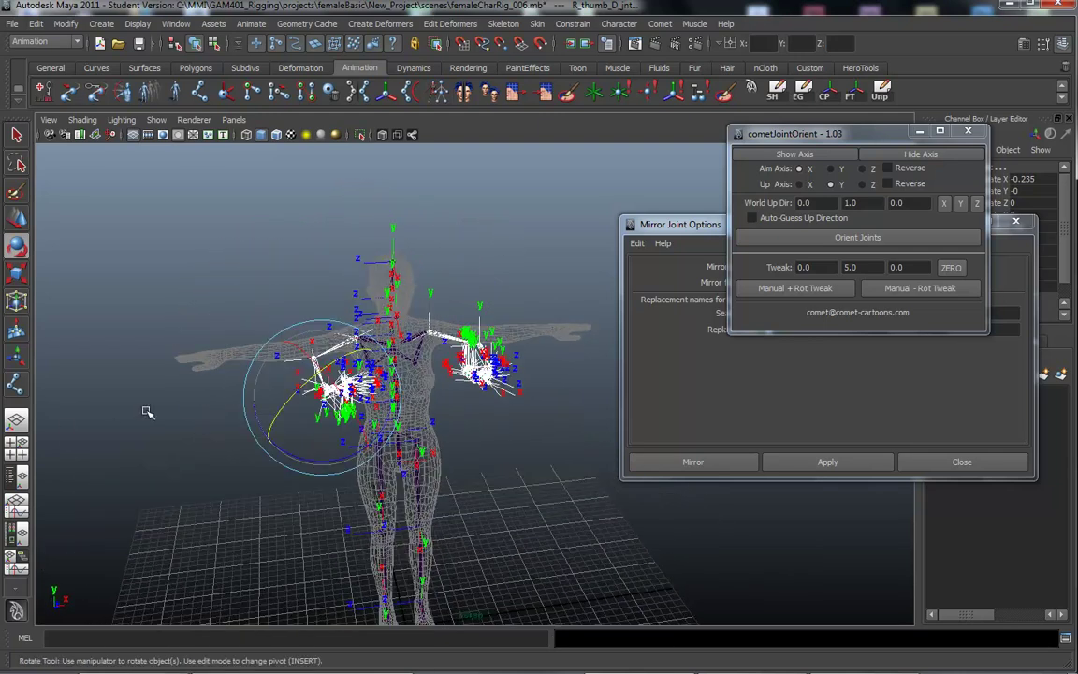
key(ctrl+z)
Try rotating all joints of both arms by -30 degrees in Z and examine the symmetry of the pose from several angles.
alt+right_drag(287, 474, 384, 489)
alt+drag(384, 488, 119, 439)
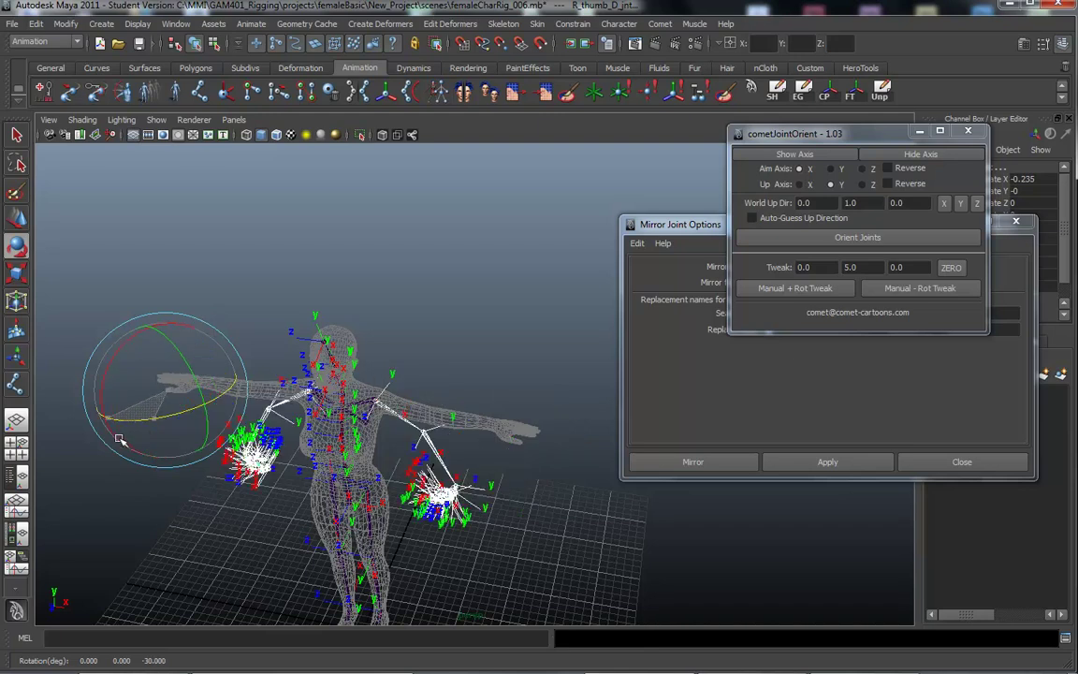
alt+drag(155, 537, 281, 506)
alt+middle_drag(356, 559, 402, 378)
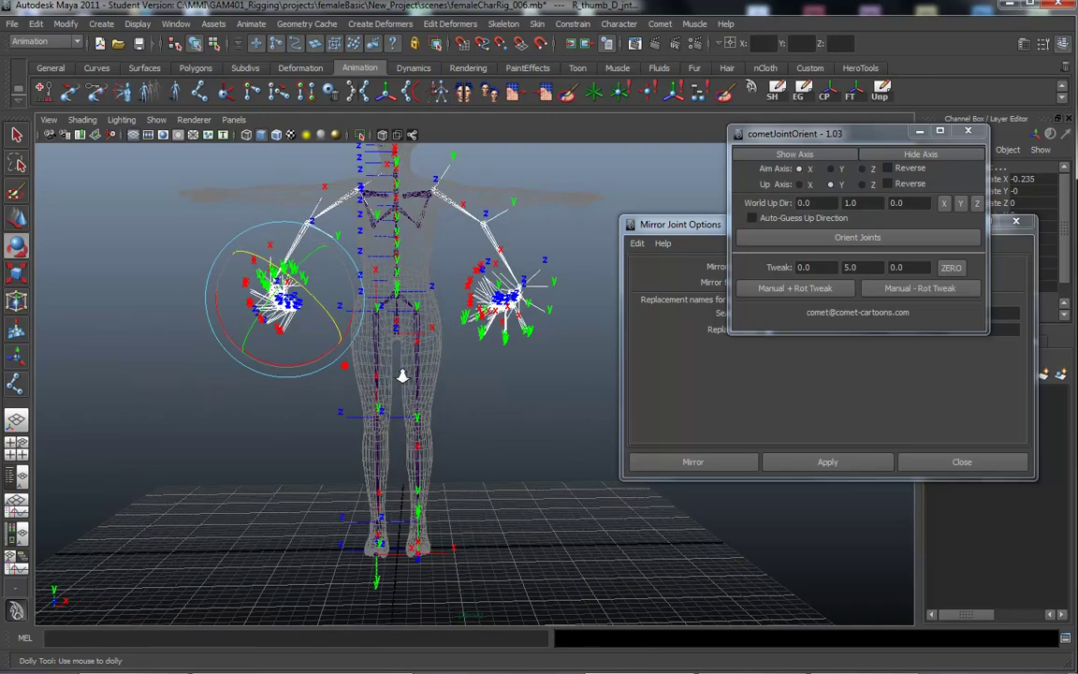
alt+right_drag(402, 378, 435, 426)
alt+middle_drag(435, 427, 446, 524)
alt+drag(446, 524, 285, 404)
alt+right_drag(285, 404, 192, 393)
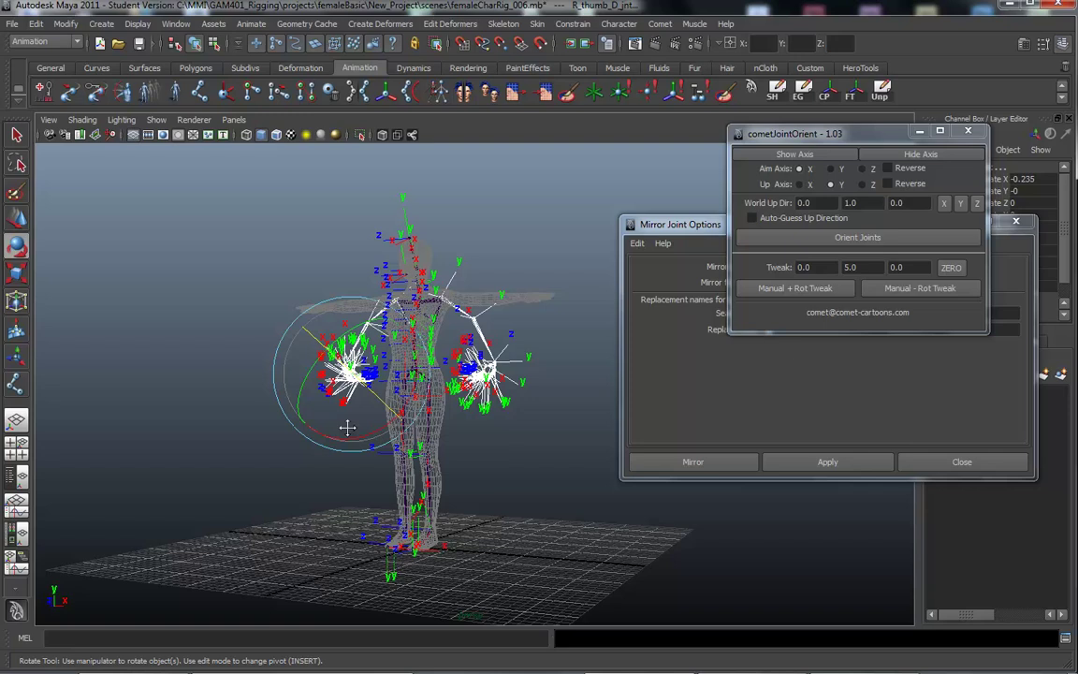
alt+drag(346, 426, 356, 449)
click(846, 664)
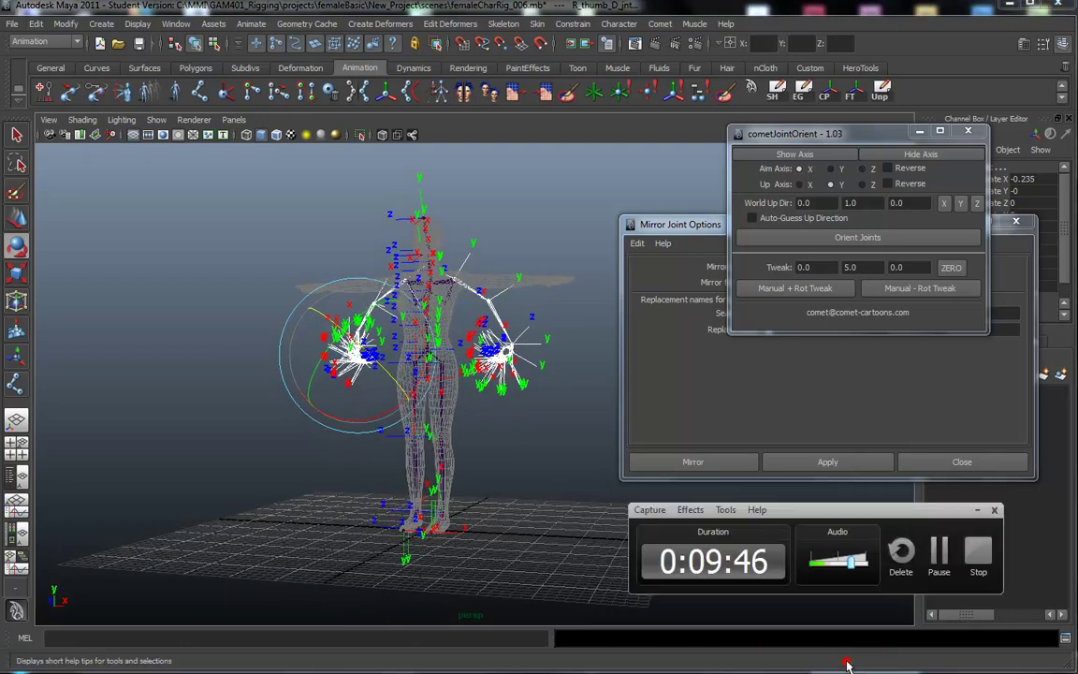
click(940, 552)
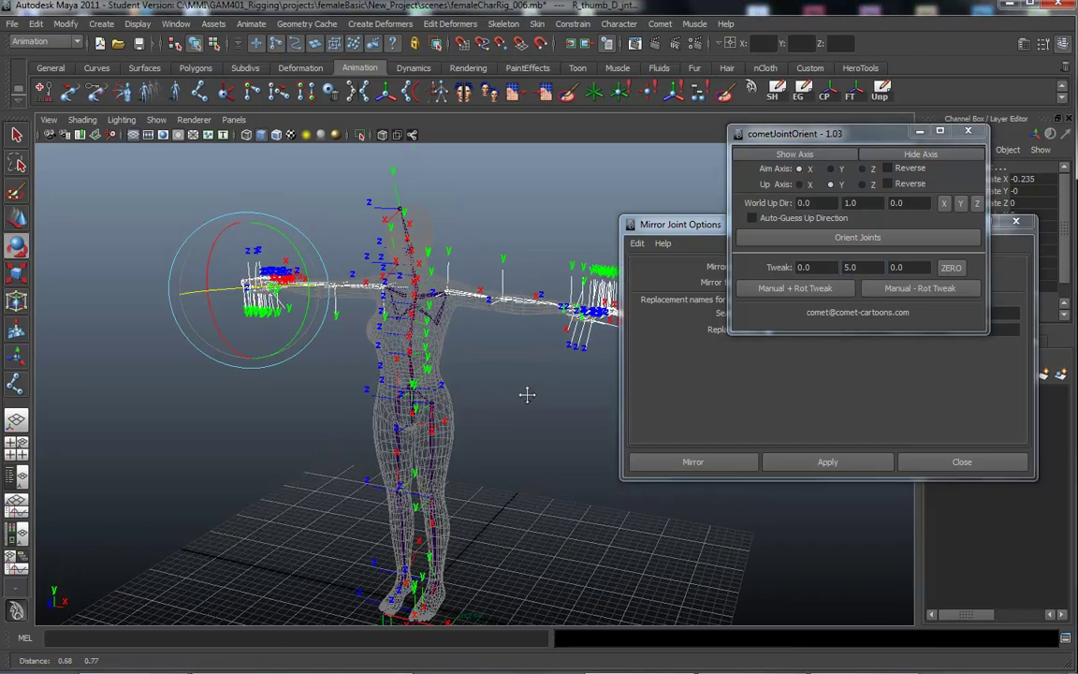
Inspect the scapula and hip connections to the spine, selecting spine_A_jnt, L_hip_jnt and the root joint to check the hierarchy.
alt+drag(526, 394, 299, 376)
alt+right_drag(353, 378, 571, 389)
alt+middle_drag(477, 384, 473, 384)
alt+drag(371, 351, 328, 351)
alt+right_drag(440, 356, 571, 355)
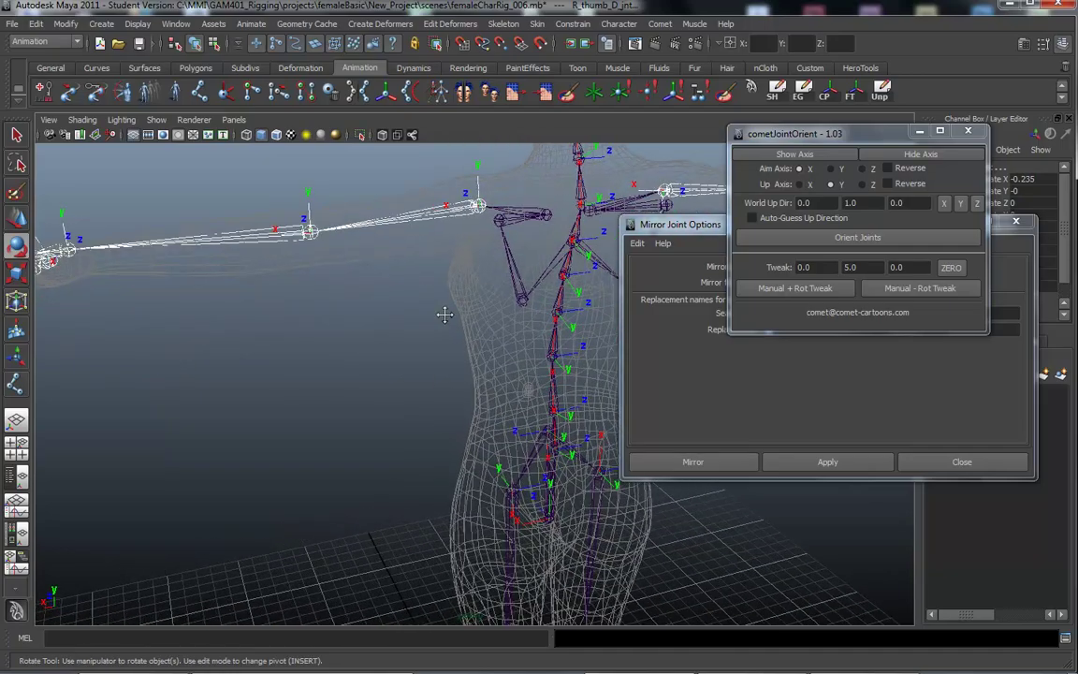
alt+middle_drag(442, 312, 344, 364)
alt+drag(410, 350, 320, 342)
key(e)
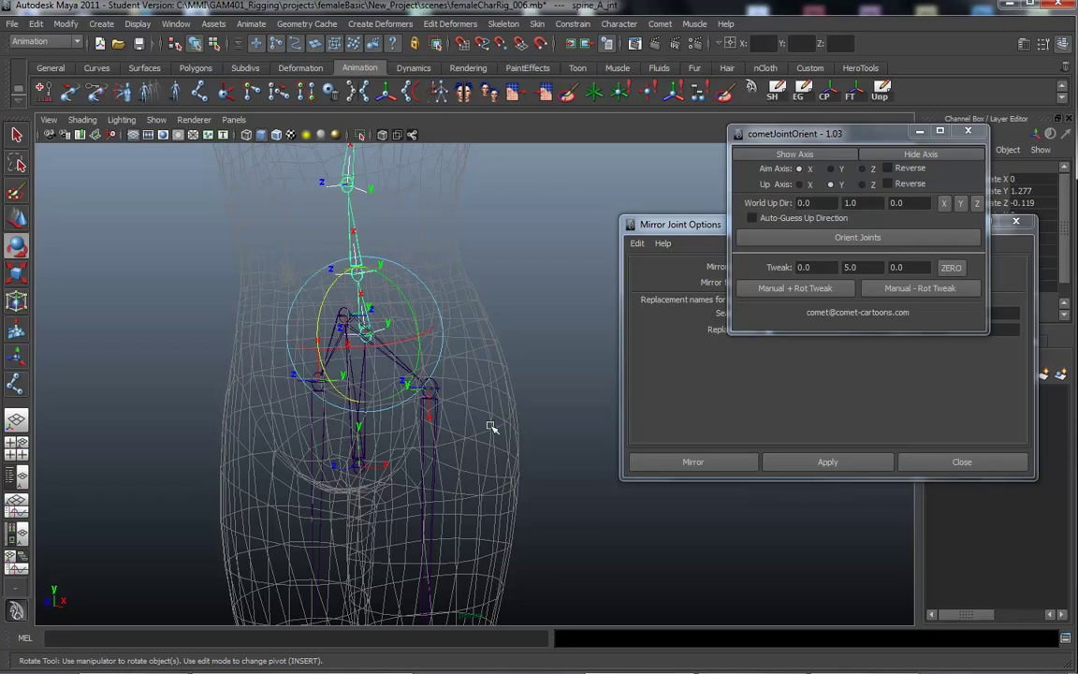
alt+drag(420, 454, 375, 425)
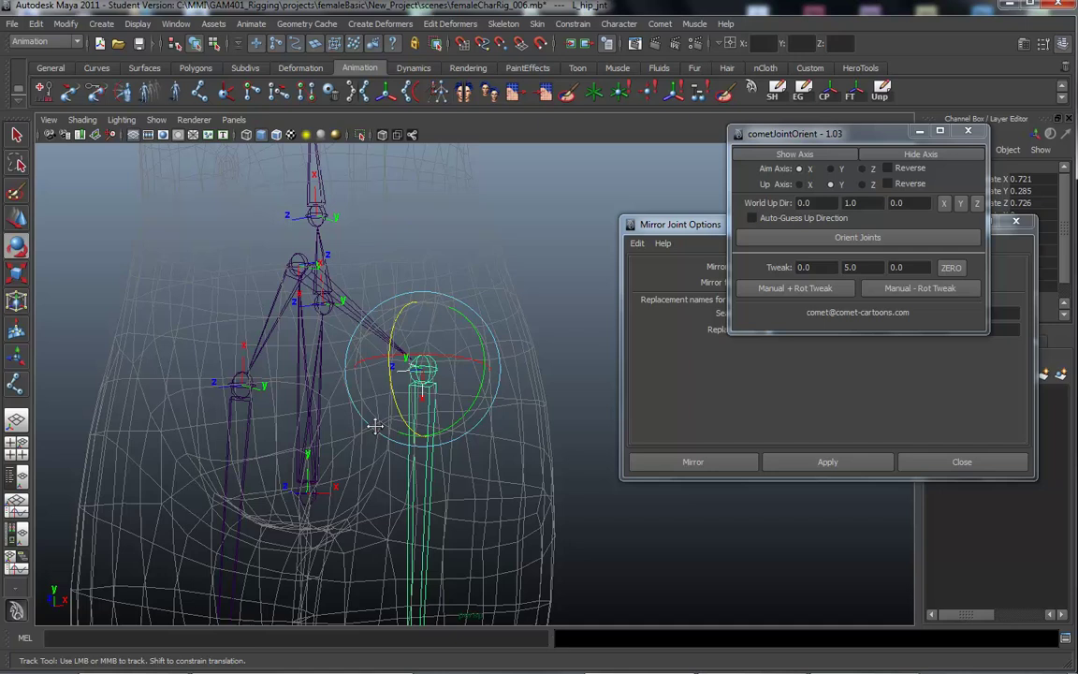
alt+middle_drag(375, 425, 463, 350)
alt+drag(462, 350, 376, 410)
click(405, 397)
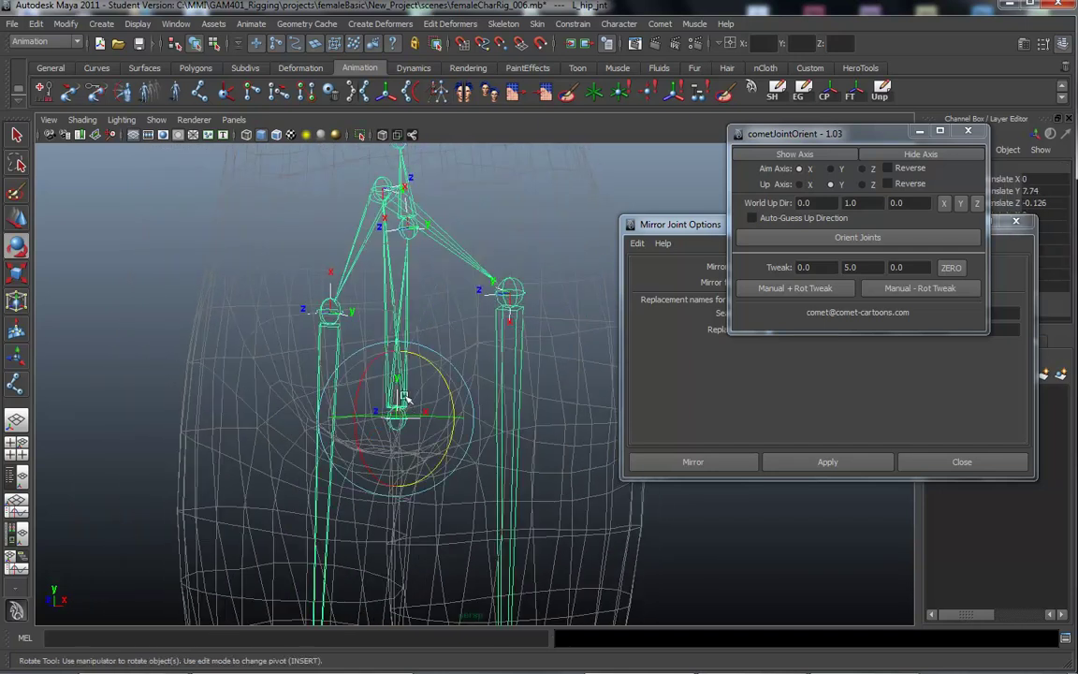
Select L_shoulder_jnt and close the cometJointOrient and Mirror Joint Options windows.
alt+drag(333, 303, 260, 315)
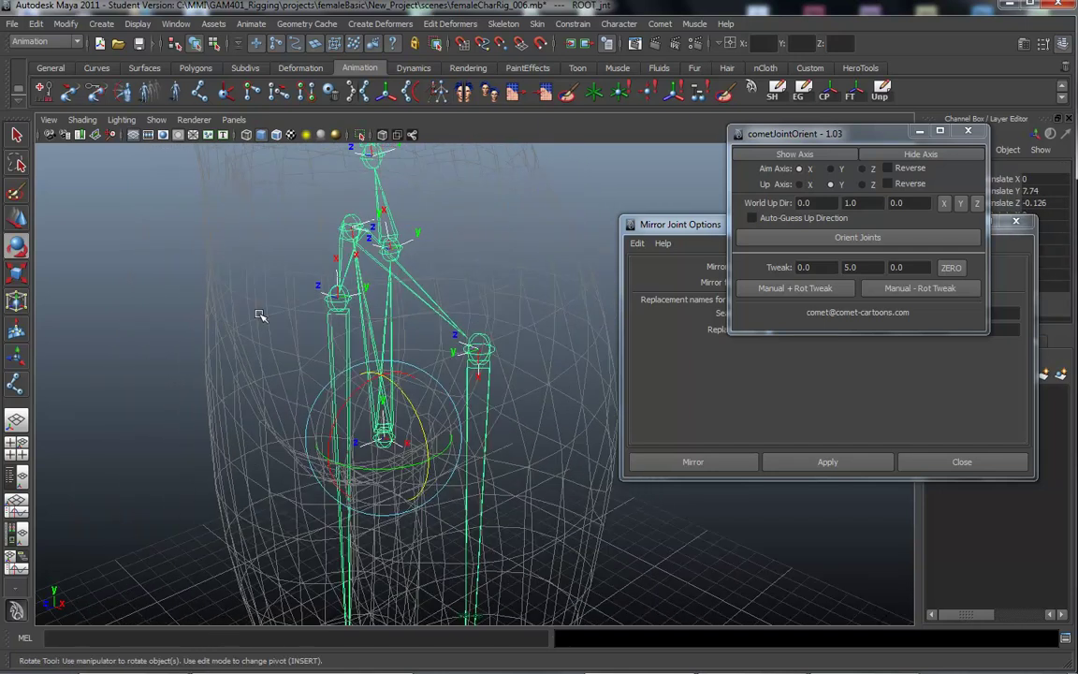
alt+right_drag(263, 315, 154, 307)
alt+right_drag(448, 318, 176, 306)
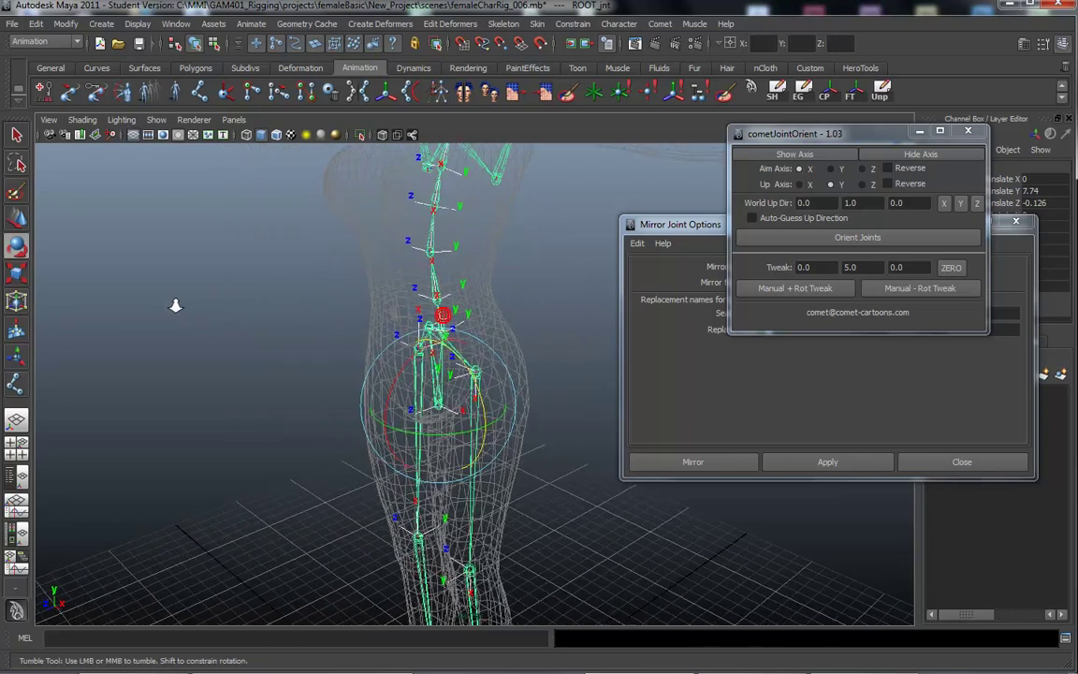
alt+middle_drag(379, 281, 362, 307)
alt+right_drag(356, 311, 270, 283)
alt+drag(320, 293, 412, 282)
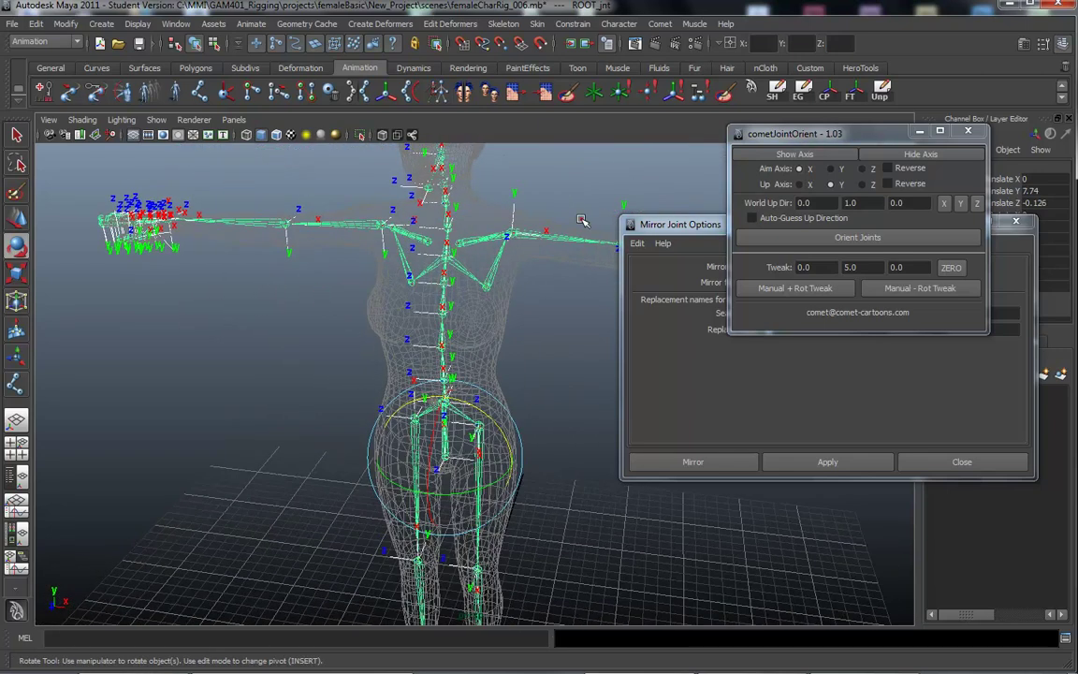
click(581, 219)
alt+middle_drag(424, 326, 349, 378)
click(971, 131)
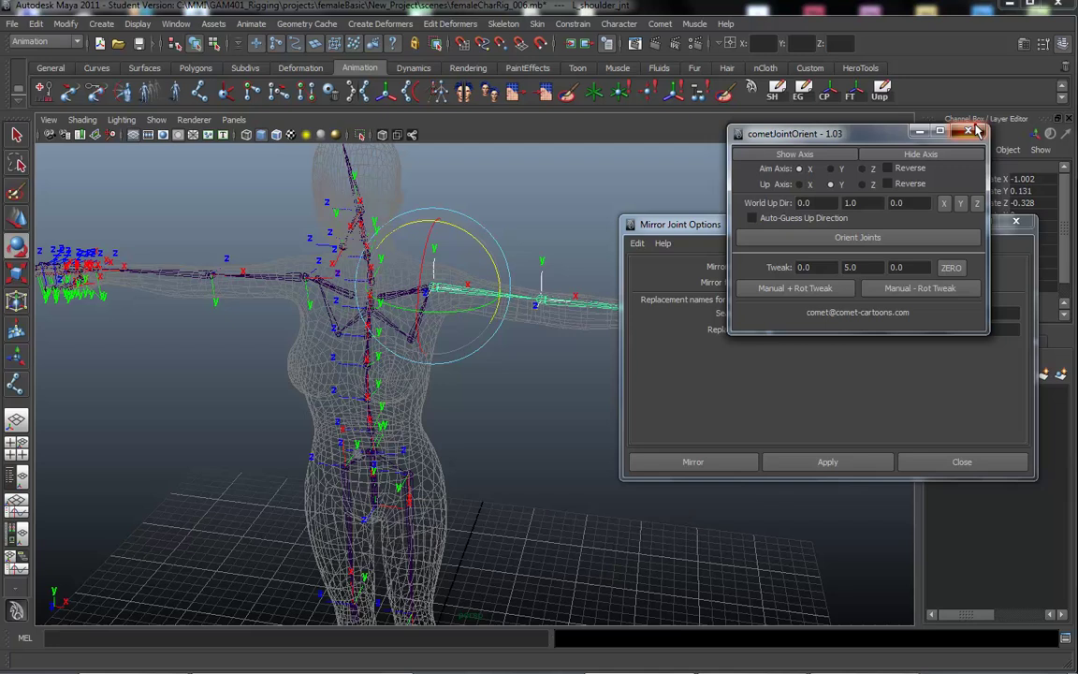
click(1019, 222)
Rotate L_shoulder_jnt to -45 degrees in Z and turn off discrete rotation for the Rotate tool.
alt+drag(485, 346, 512, 307)
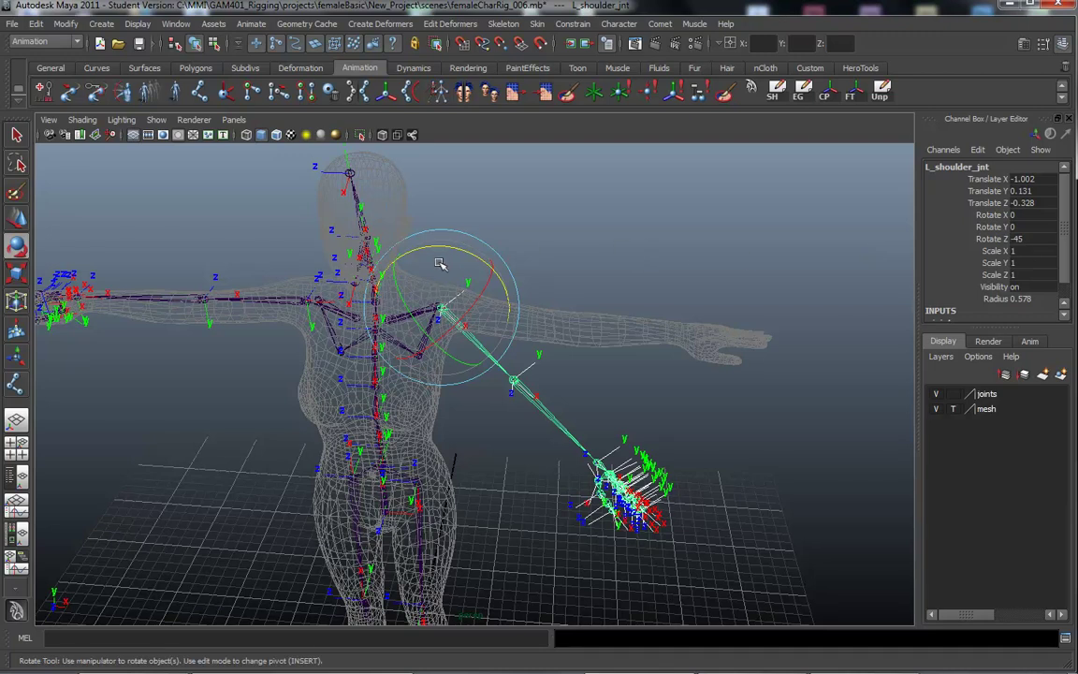
double_click(16, 246)
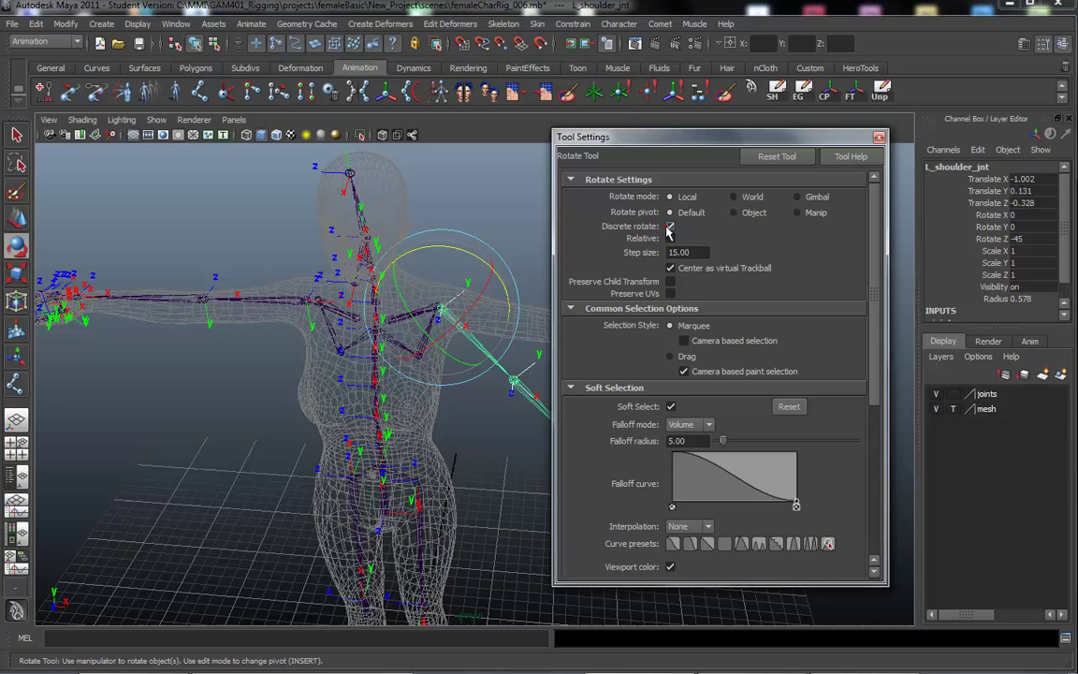
click(878, 138)
Try rotating L_shoulder_jnt freely to about -29.5 degrees in Z and undo the left shoulder rotations.
drag(503, 292, 496, 269)
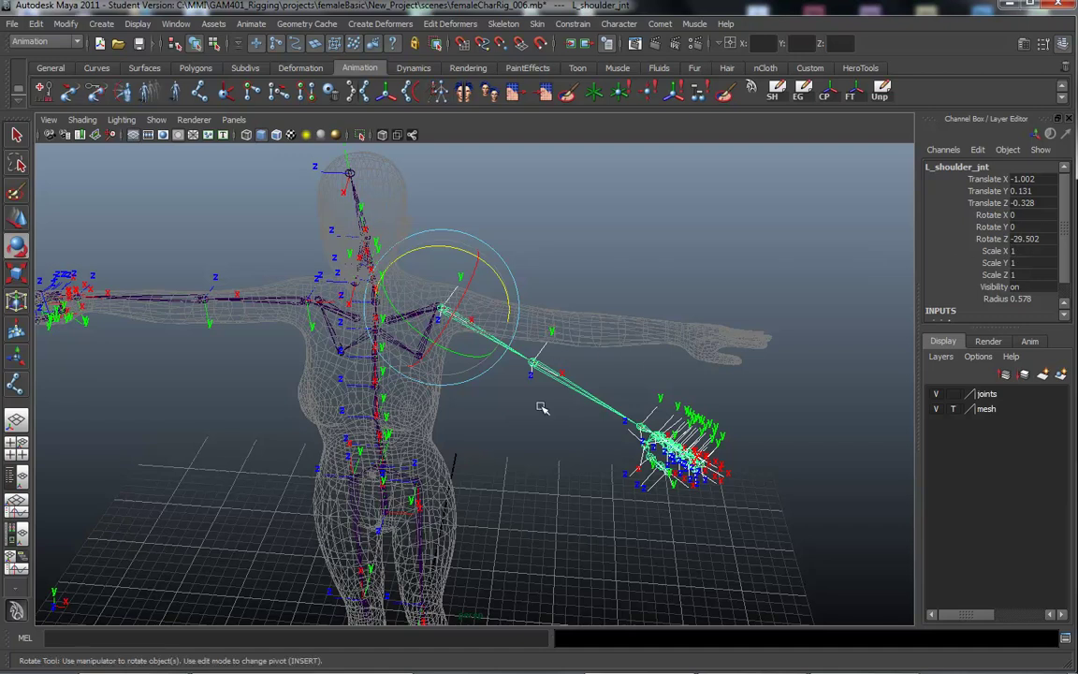
alt+drag(542, 404, 443, 242)
key(ctrl+z)
key(ctrl+z)
key(ctrl+z)
key(ctrl+z)
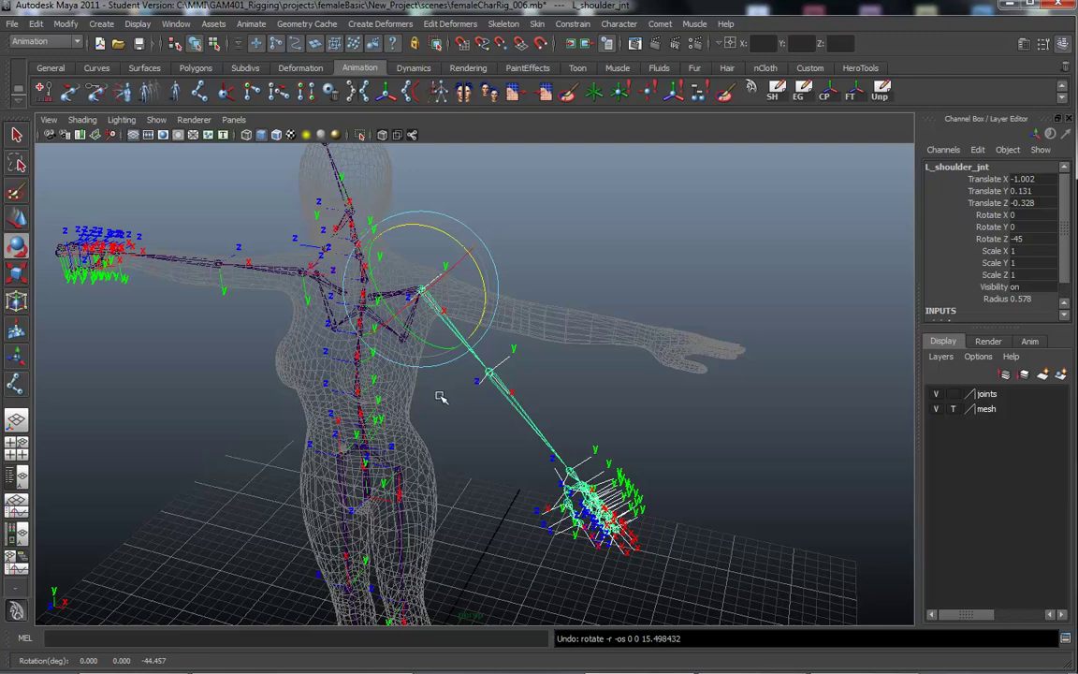
Try rotating R_shoulder_jnt to about -31 and -47 degrees in Z and undo both rotations.
alt+drag(240, 345, 252, 285)
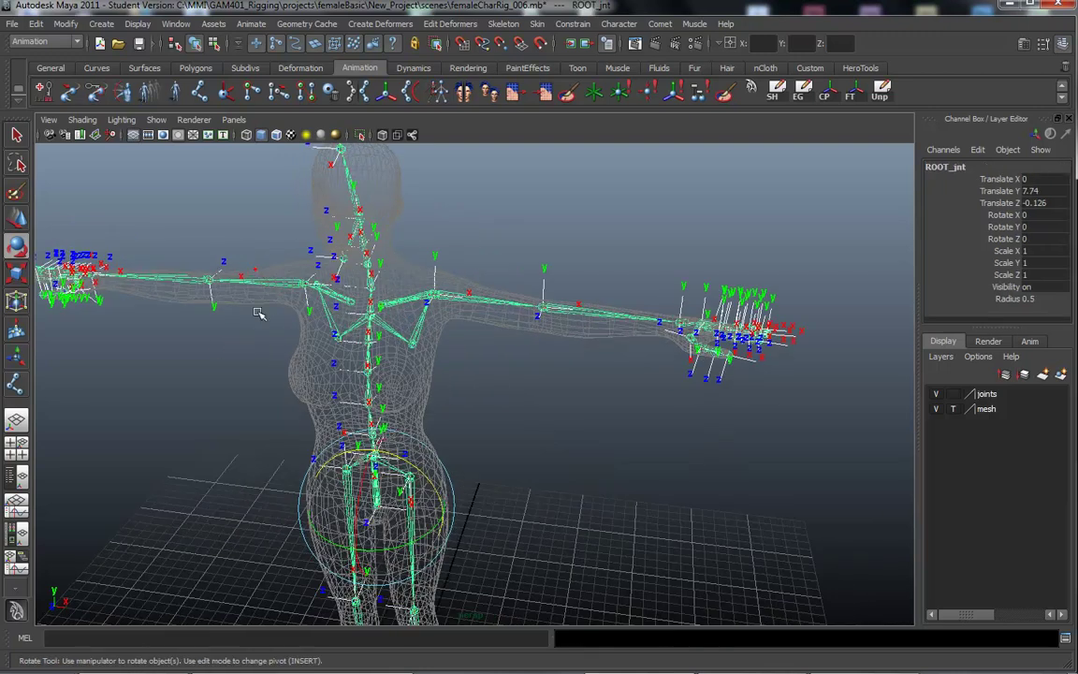
click(260, 285)
alt+drag(168, 409, 196, 393)
alt+middle_drag(196, 393, 284, 434)
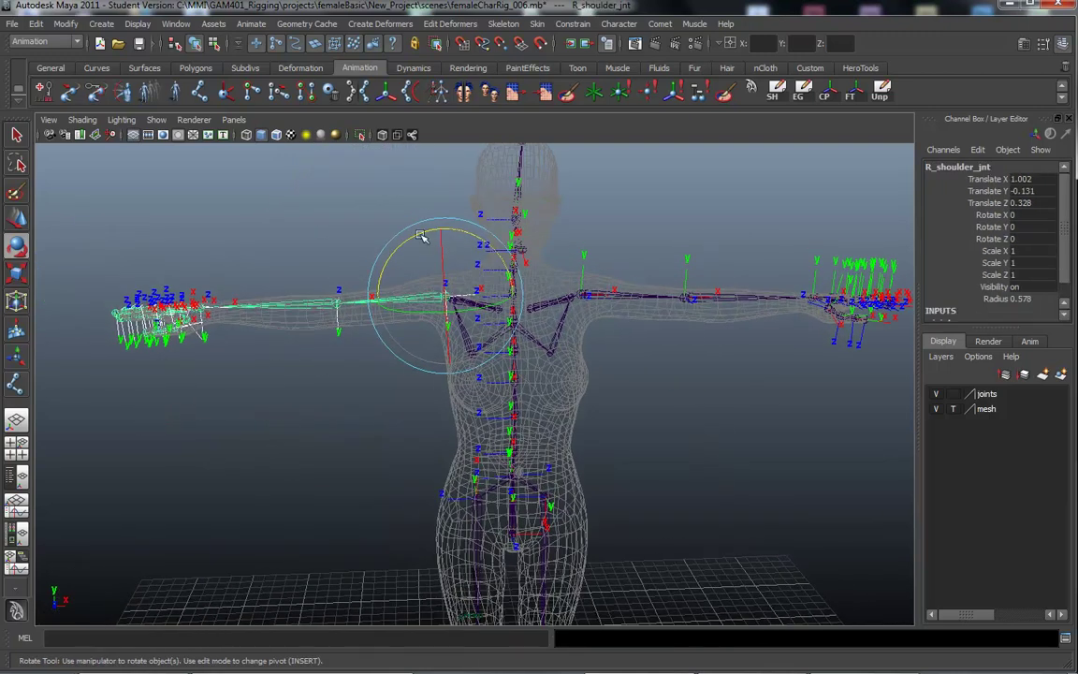
drag(422, 237, 352, 229)
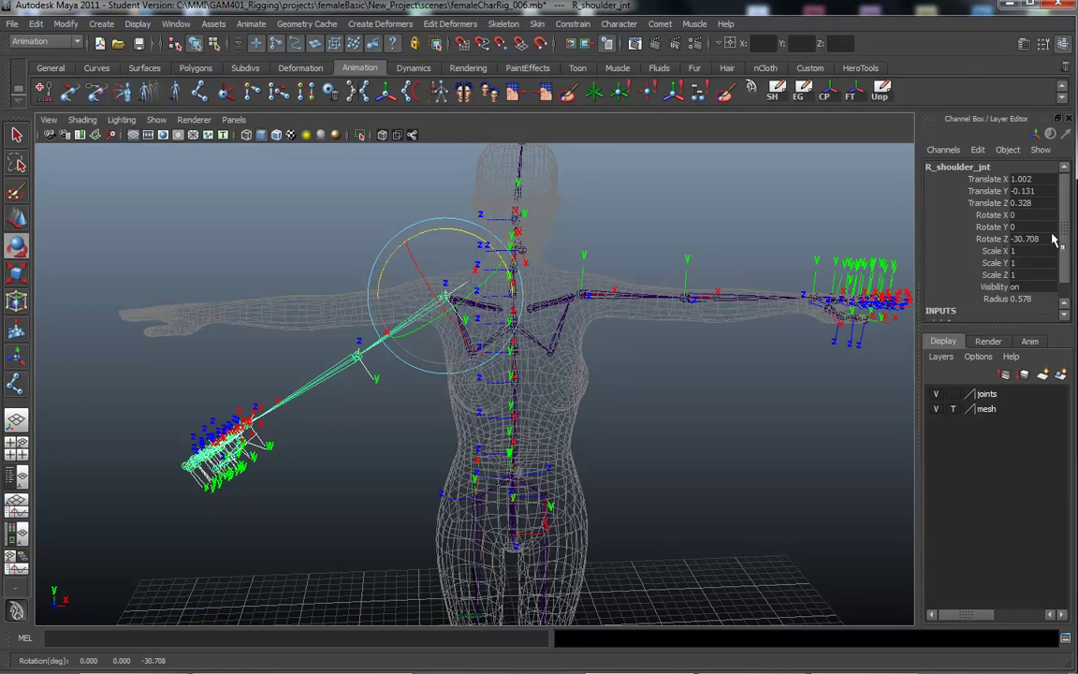
drag(436, 233, 420, 234)
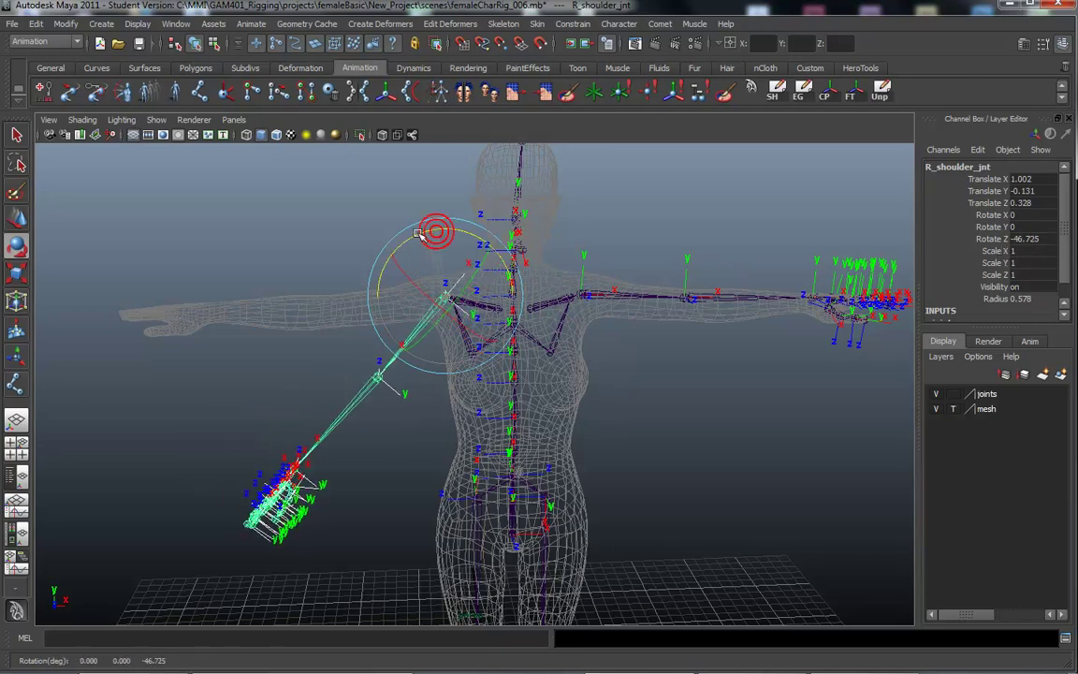
key(ctrl+z)
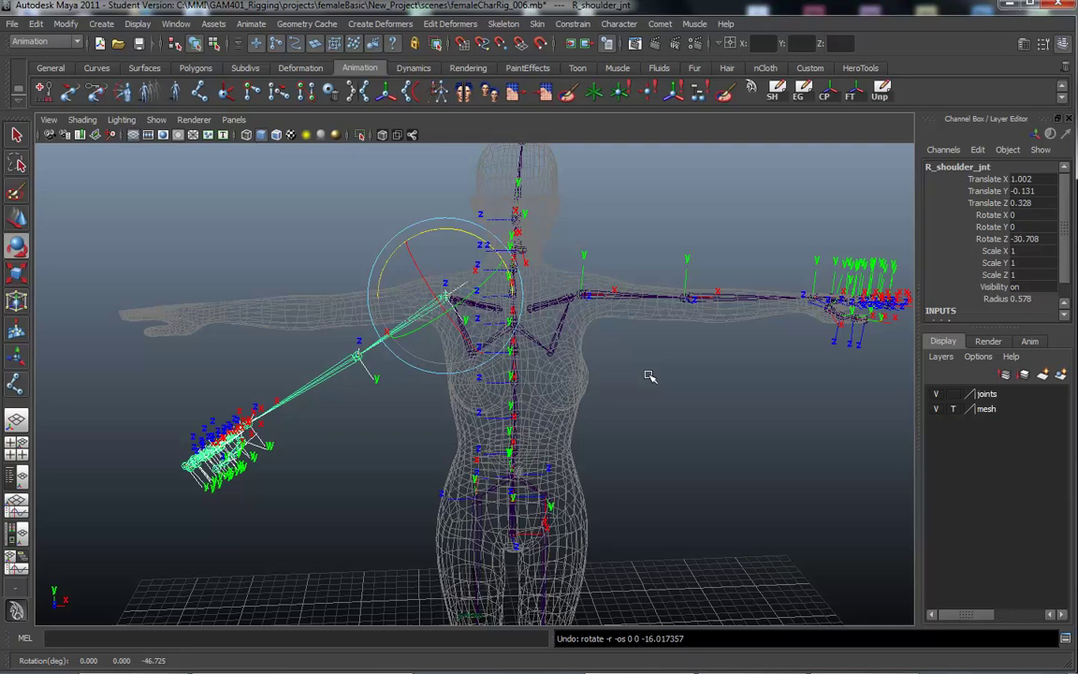
key(ctrl+z)
Examine the joint axes of both arms from the side and front for mirrored orientation.
alt+drag(620, 385, 521, 375)
scroll(572, 438, down, 2)
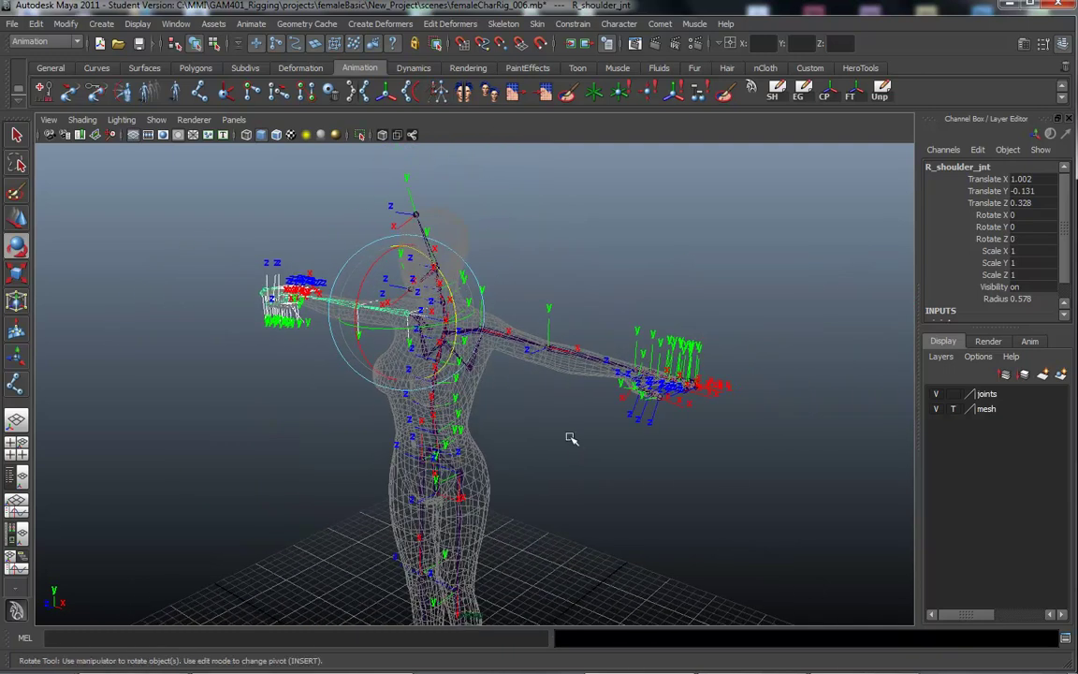
alt+middle_drag(572, 438, 665, 395)
alt+middle_drag(429, 422, 447, 438)
alt+drag(446, 439, 370, 277)
alt+drag(690, 414, 611, 414)
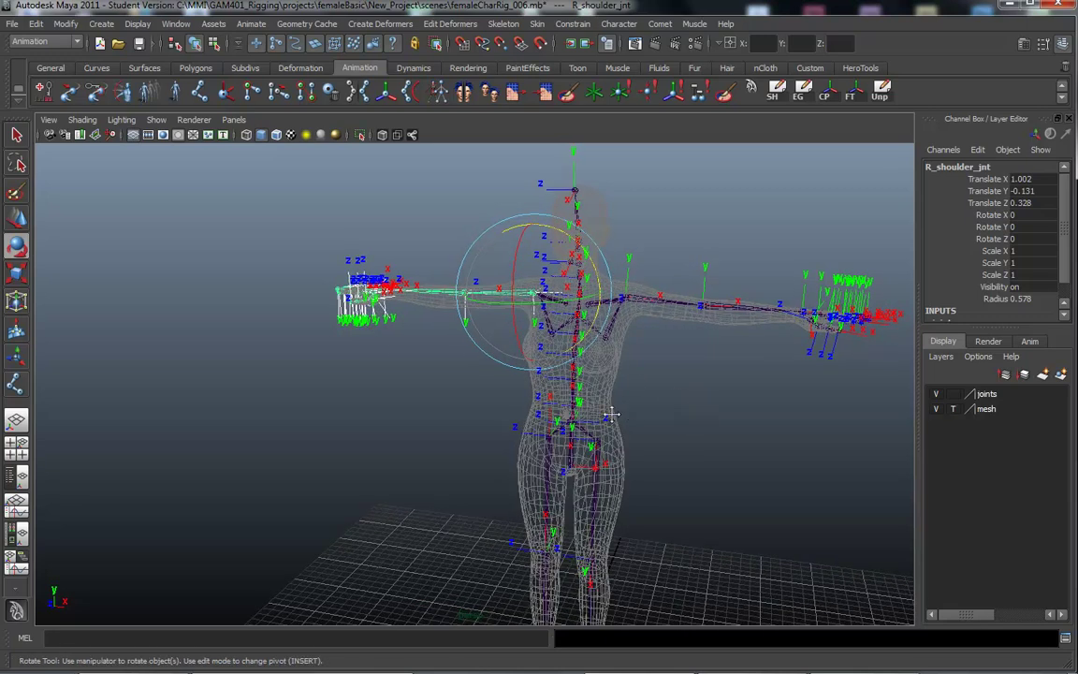
alt+middle_drag(611, 413, 527, 437)
alt+drag(573, 429, 591, 342)
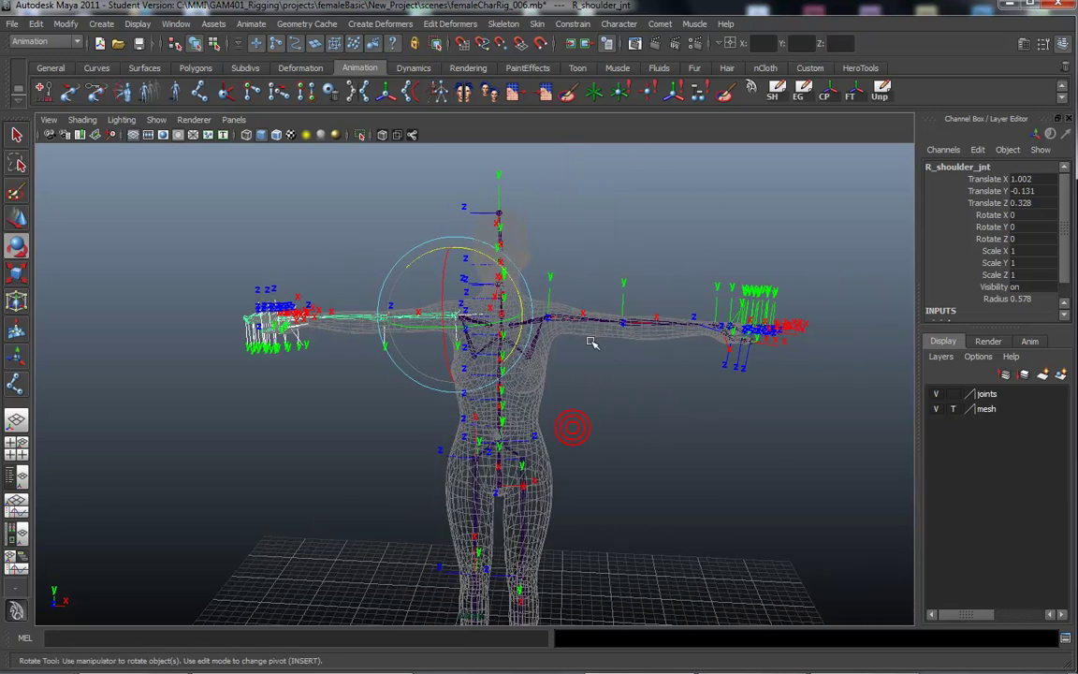
Try lowering both arms by rotating L_shoulder_jnt about -11.8 degrees and R_shoulder_jnt about -15.4 degrees in Z.
click(640, 322)
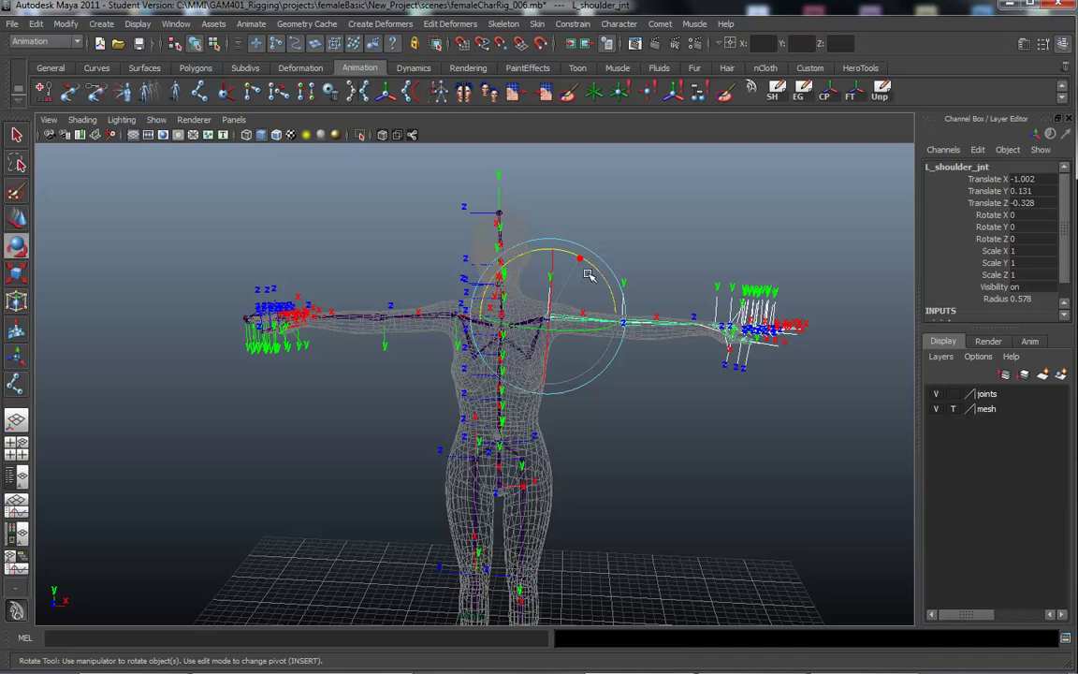
drag(587, 274, 789, 296)
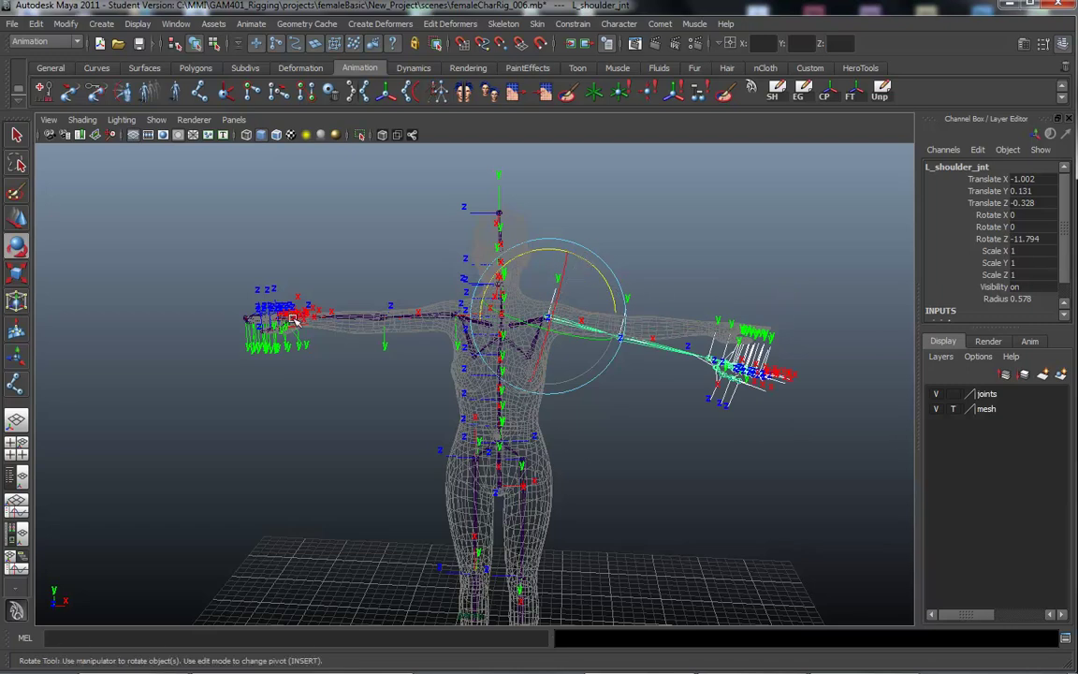
click(426, 303)
drag(438, 251, 379, 235)
alt+drag(657, 439, 527, 407)
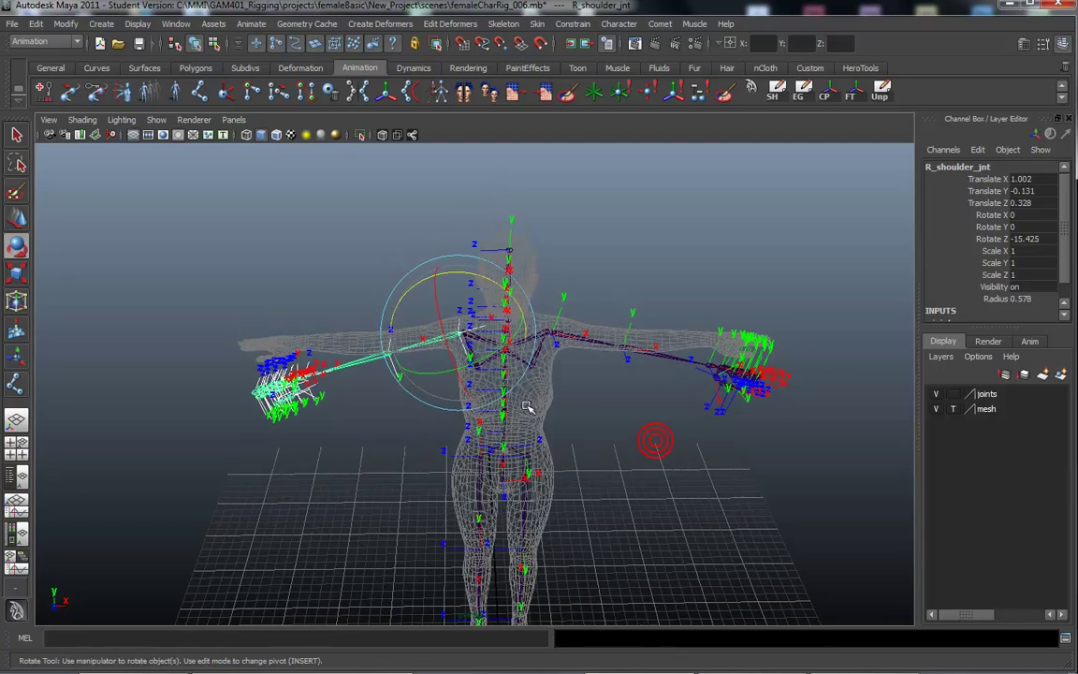
Try rotating R_shoulder_jnt about -21.9 degrees and L_shoulder_jnt about -25.2 degrees in Y, and undo all shoulder rotations.
drag(407, 372, 433, 366)
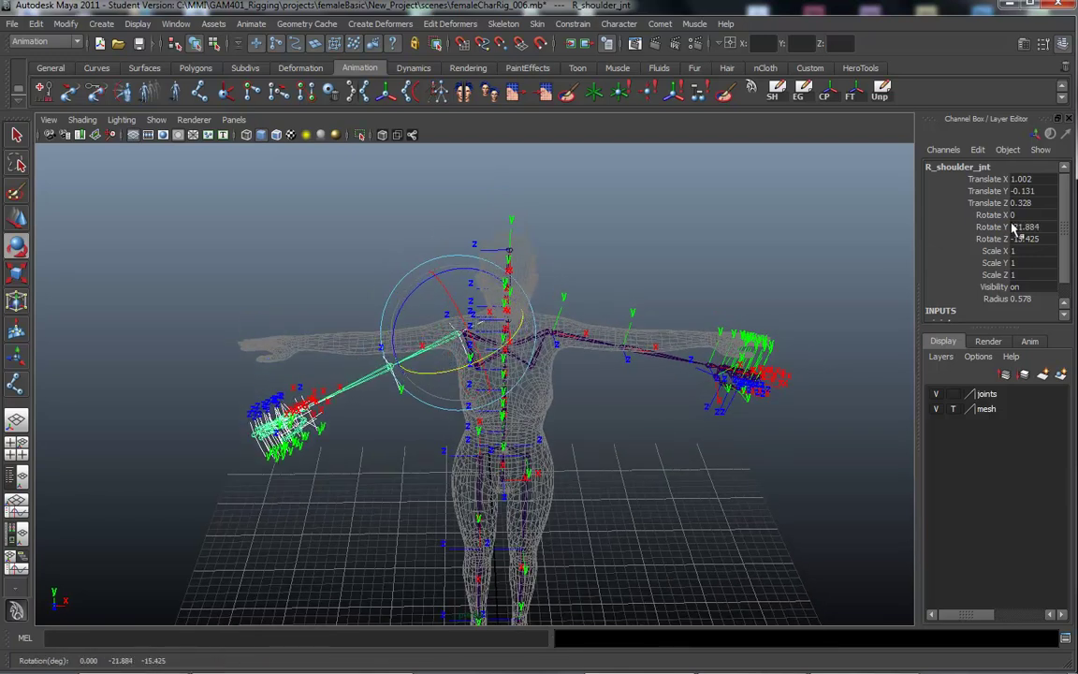
click(550, 333)
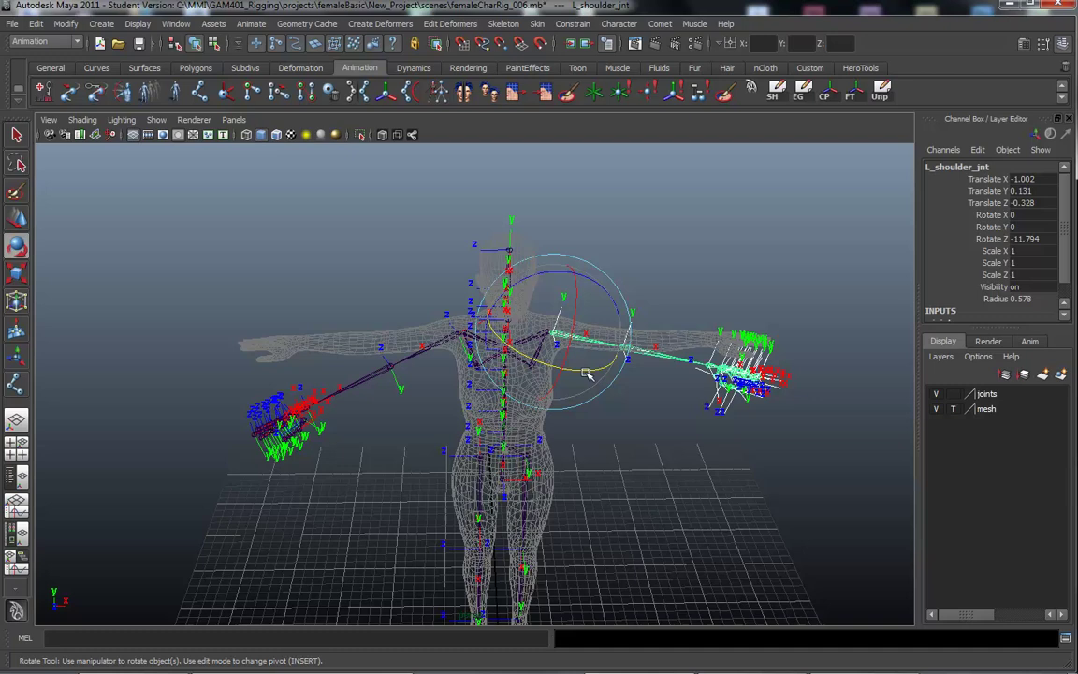
drag(586, 374, 558, 373)
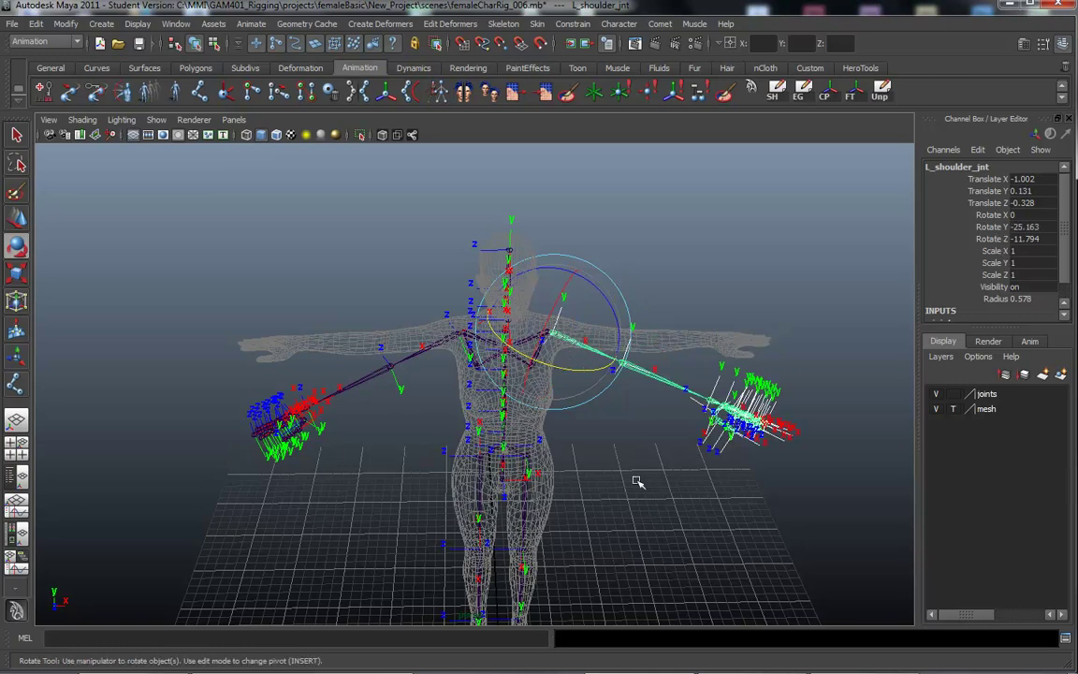
alt+drag(637, 481, 653, 424)
key(ctrl+z)
key(ctrl+z)
key(ctrl+z)
alt+middle_drag(640, 432, 652, 424)
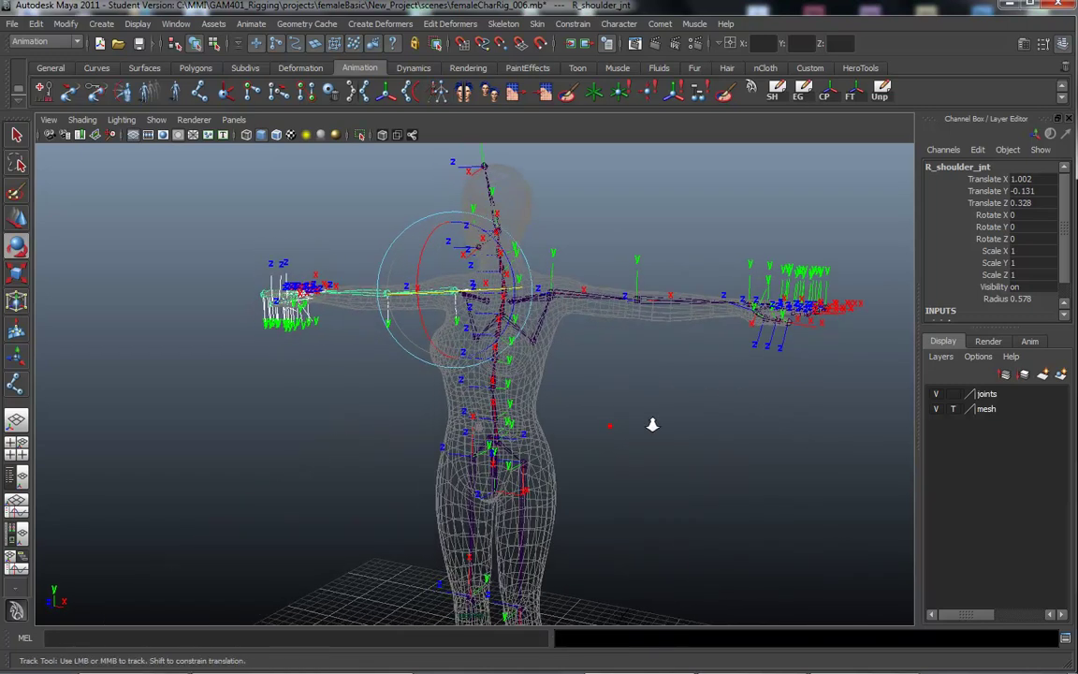
alt+right_drag(653, 424, 711, 439)
alt+right_drag(652, 424, 711, 439)
mouse_move(813, 664)
click(839, 663)
click(839, 663)
click(839, 664)
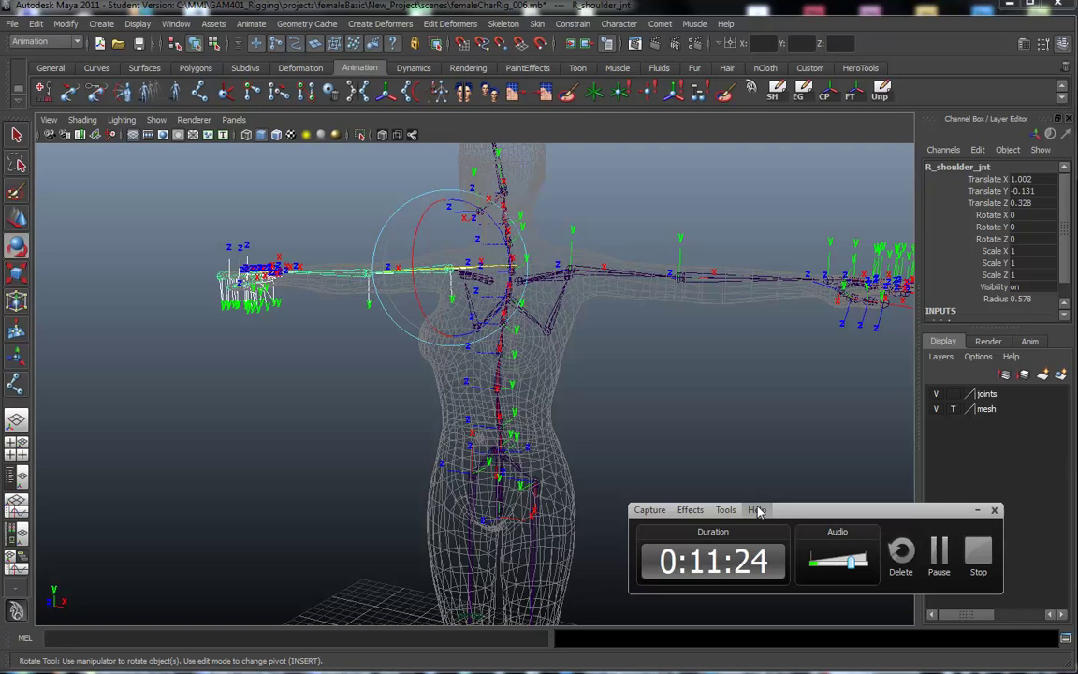
click(757, 510)
click(803, 514)
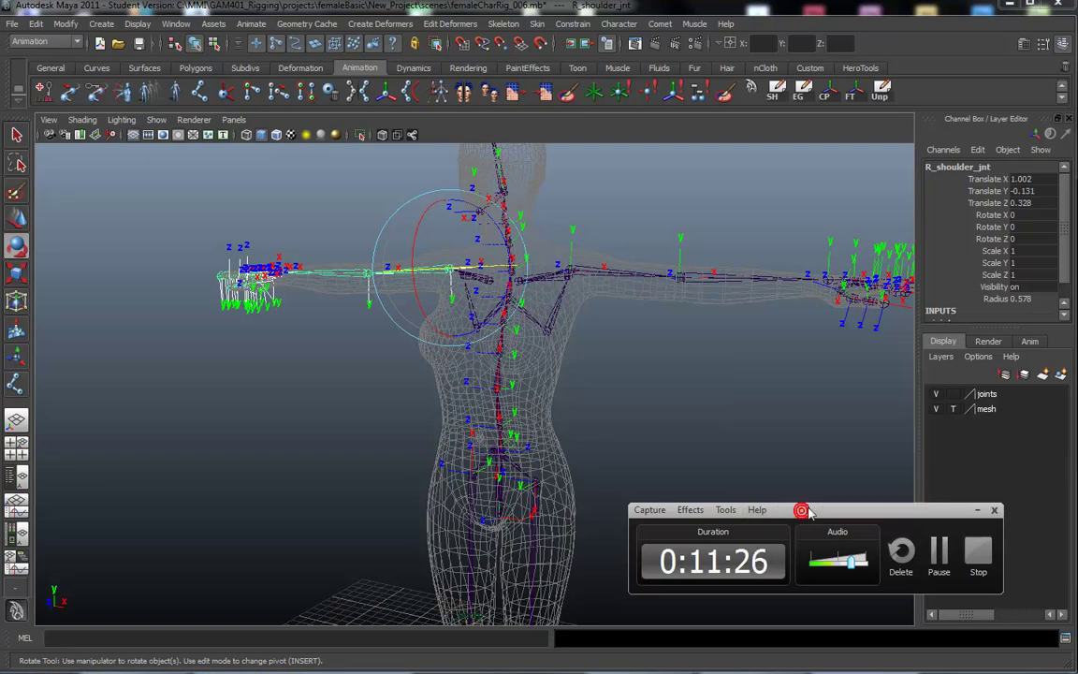
drag(806, 512, 847, 493)
Examine the scapula, shoulder and spine joints from several angles with nothing selected.
alt+drag(729, 378, 450, 212)
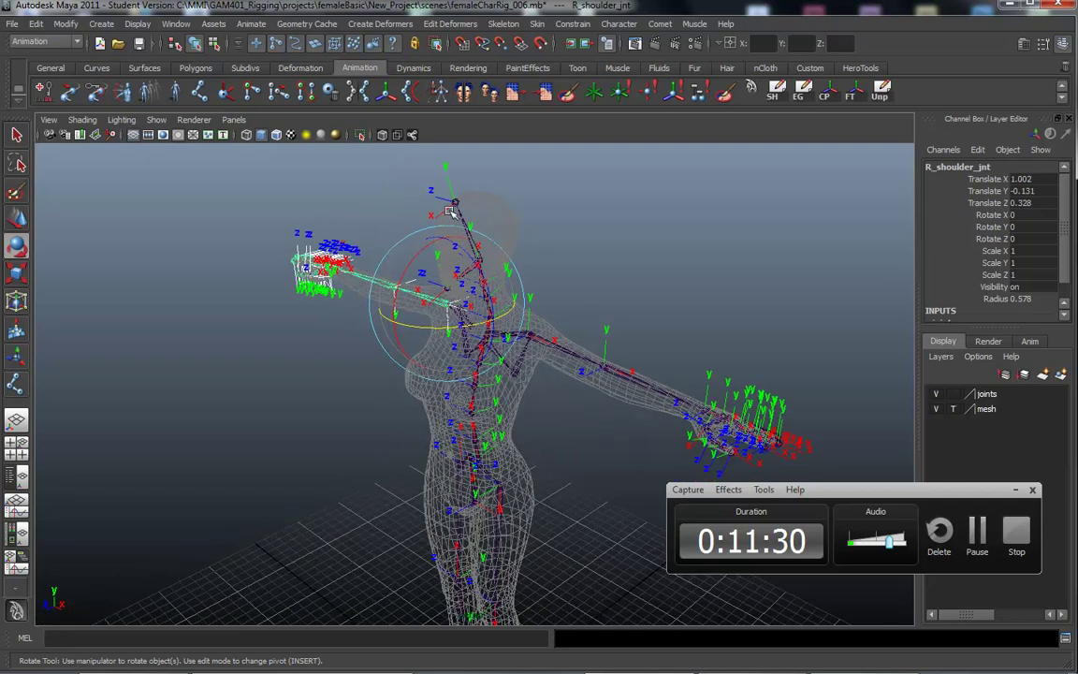
mouse_move(641, 265)
alt+mouse_down()
mouse_move(616, 248)
mouse_move(632, 285)
alt+mouse_up()
alt+right_drag(633, 286, 903, 298)
alt+drag(666, 255, 567, 406)
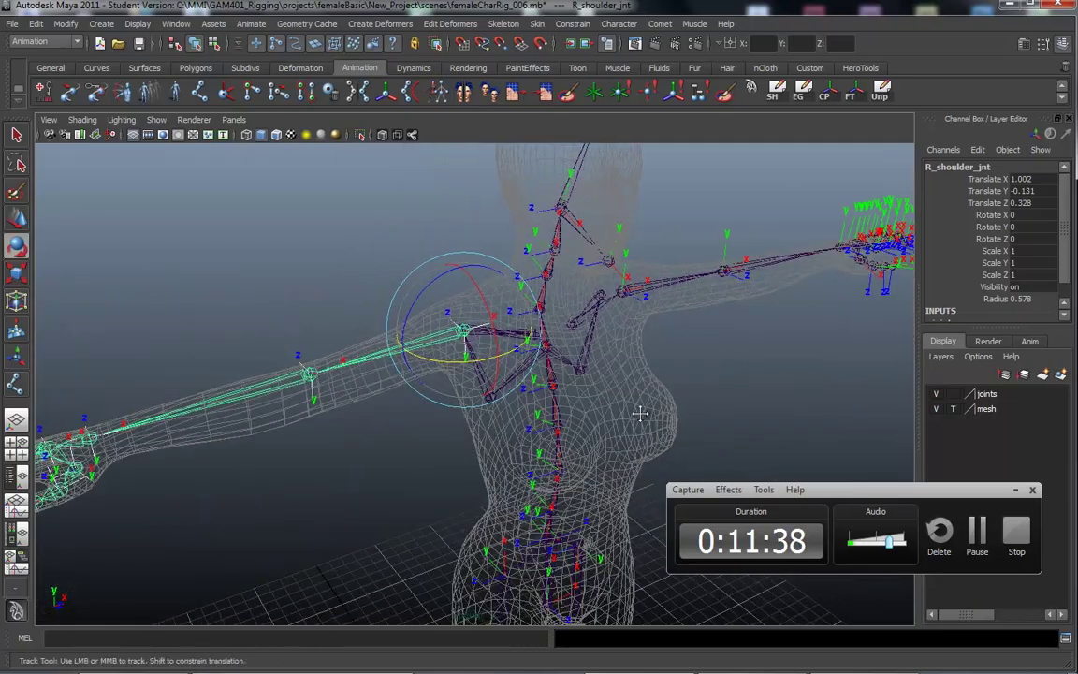
alt+middle_drag(640, 414, 628, 433)
alt+drag(628, 434, 632, 424)
click(681, 358)
alt+drag(693, 383, 669, 384)
alt+middle_drag(669, 385, 623, 363)
alt+right_drag(623, 363, 573, 364)
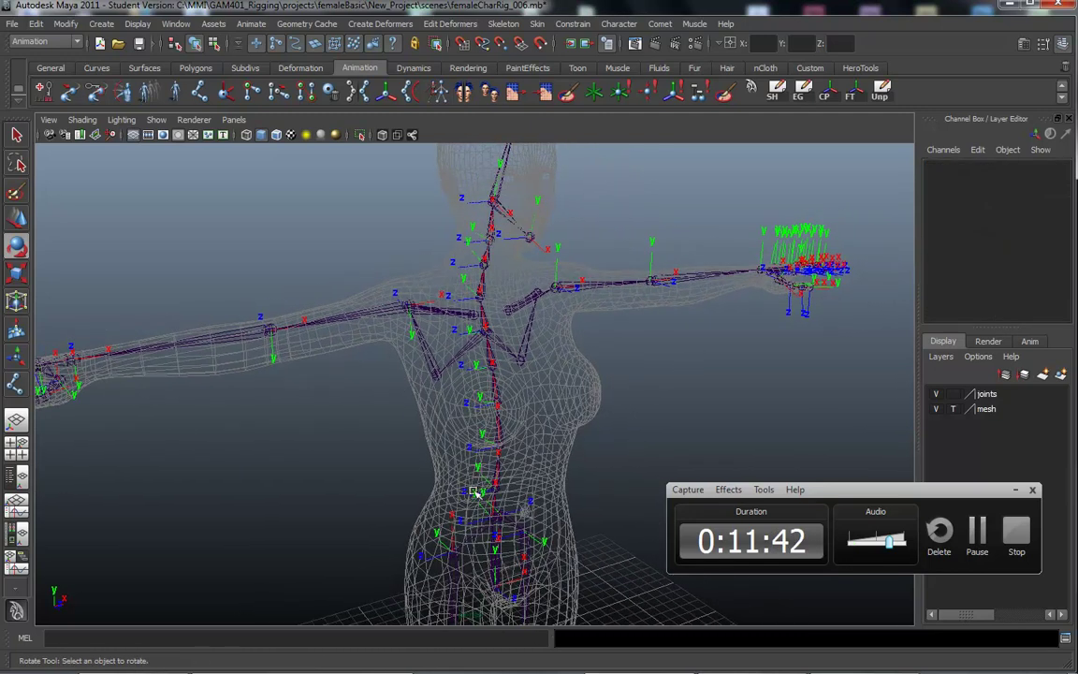
alt+drag(543, 412, 521, 426)
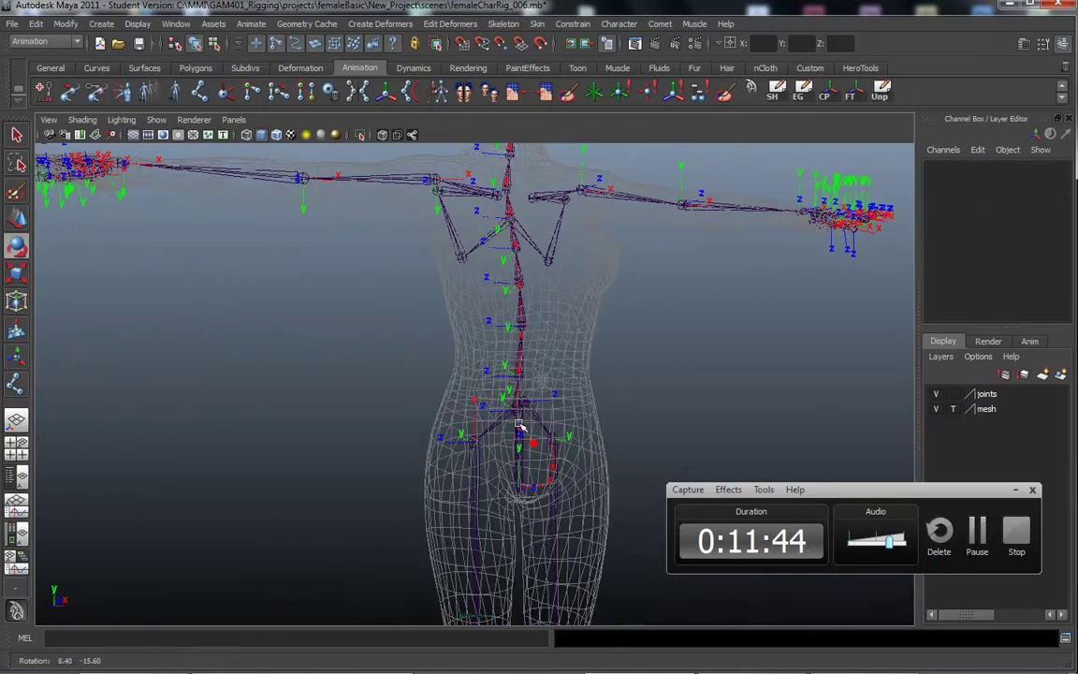
Select R_knee_jnt and walk up its parents to ROOT_jnt to check that the skeleton is one hierarchy.
click(517, 506)
alt+drag(630, 264, 394, 513)
click(477, 551)
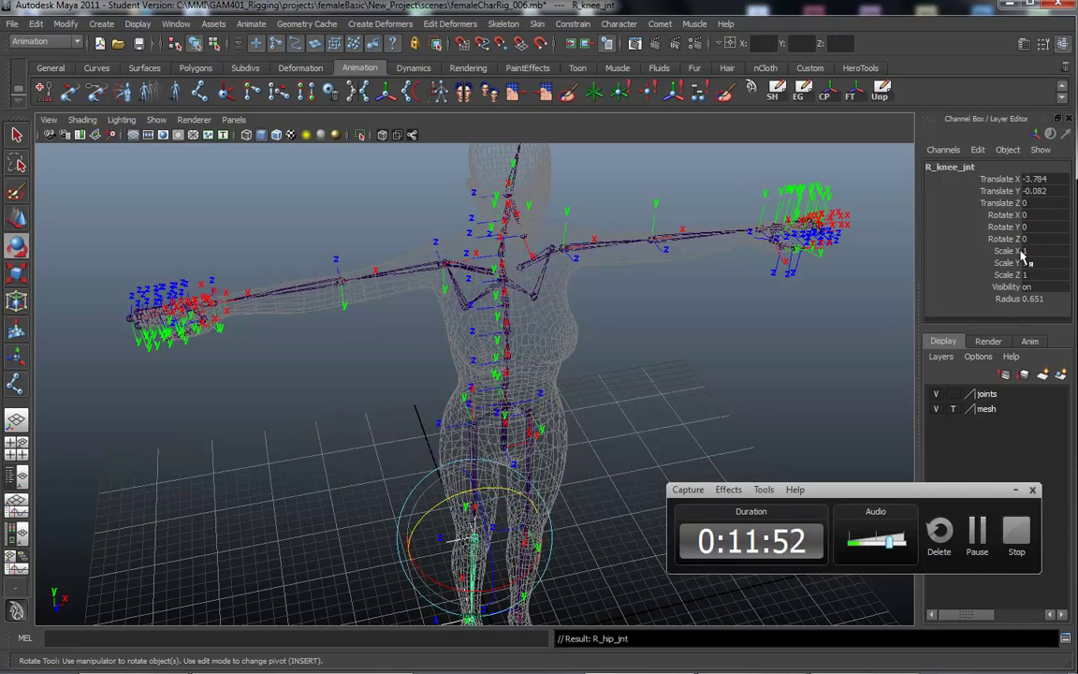
key(Up)
key(Up)
key(Up)
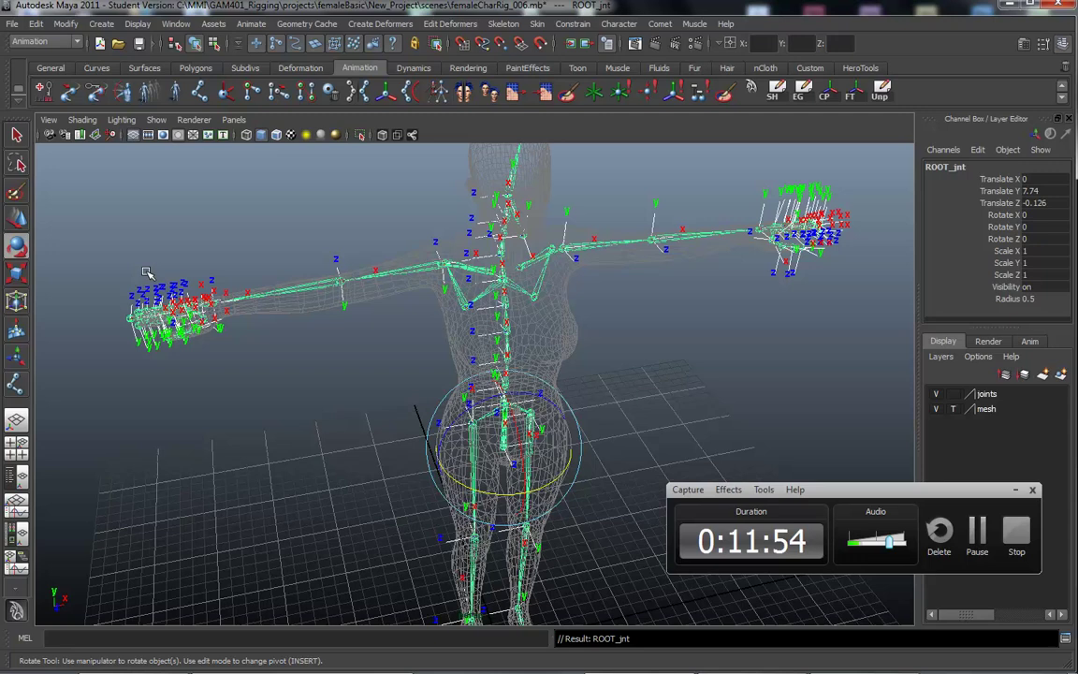
Examine the complete skeleton under ROOT_jnt, from the feet and legs to the arms and head.
alt+drag(645, 332, 365, 419)
alt+right_drag(366, 418, 558, 416)
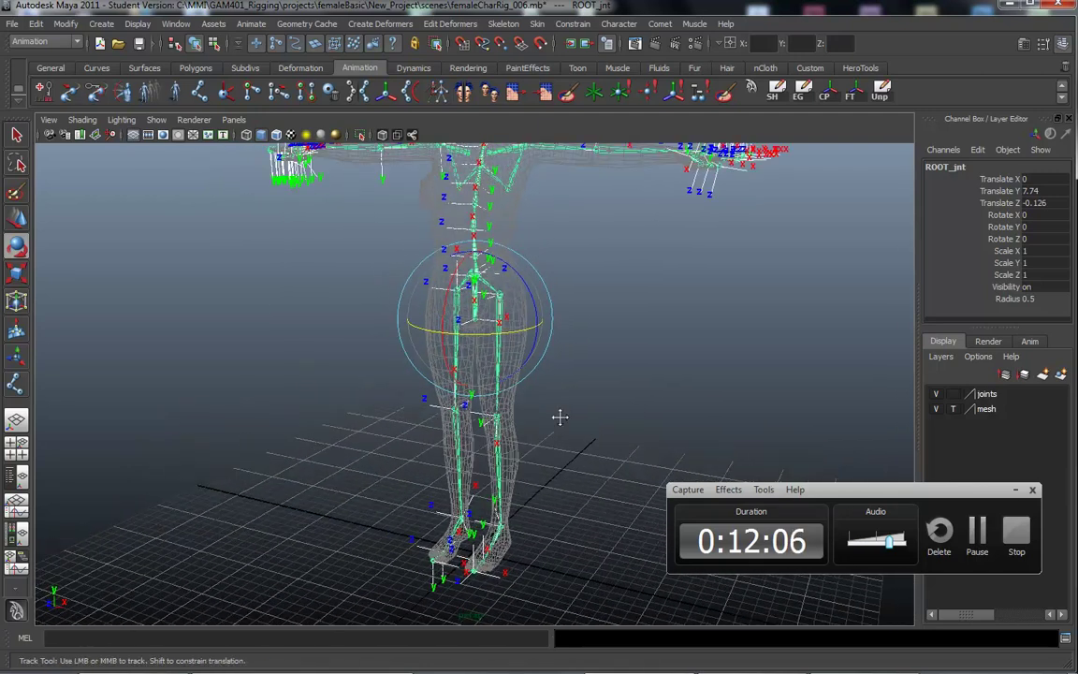
alt+middle_drag(559, 416, 526, 442)
alt+right_drag(527, 442, 312, 416)
alt+middle_drag(312, 416, 356, 409)
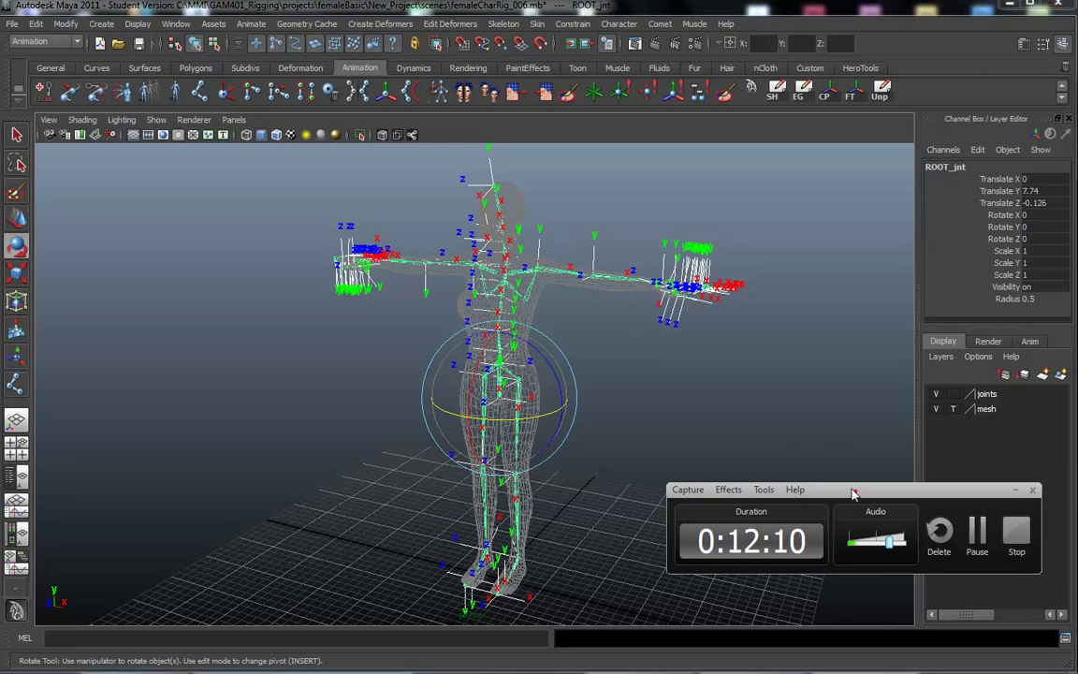
drag(854, 489, 833, 476)
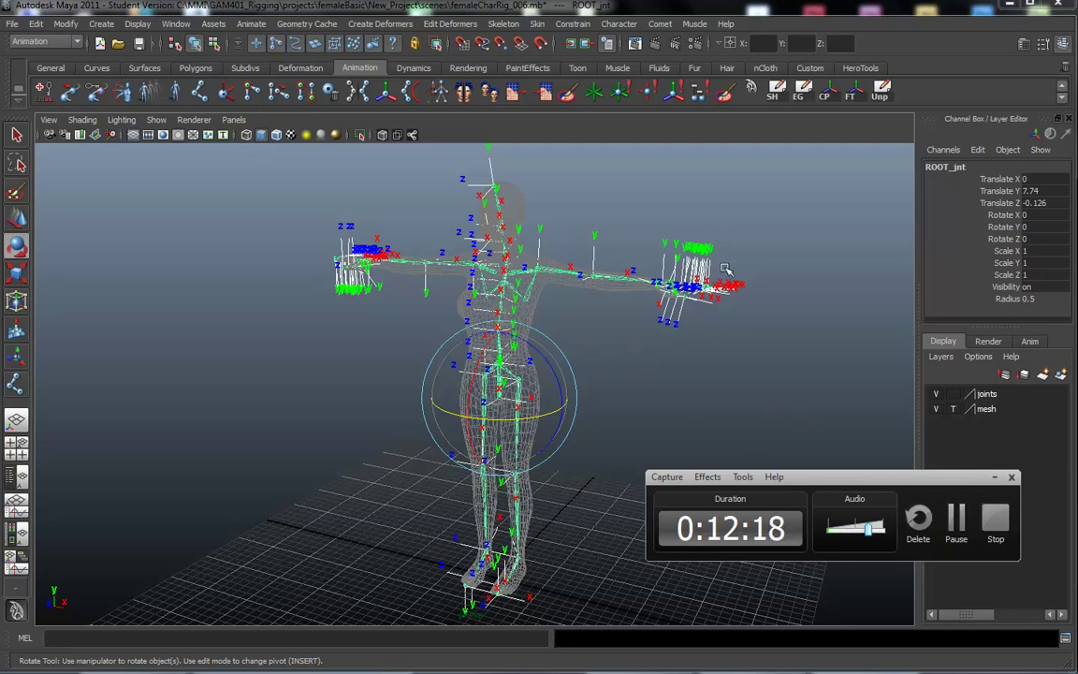
alt+drag(645, 397, 699, 379)
alt+middle_drag(699, 379, 717, 364)
mouse_move(604, 381)
alt+mouse_down()
mouse_move(616, 375)
mouse_move(599, 385)
alt+mouse_up()
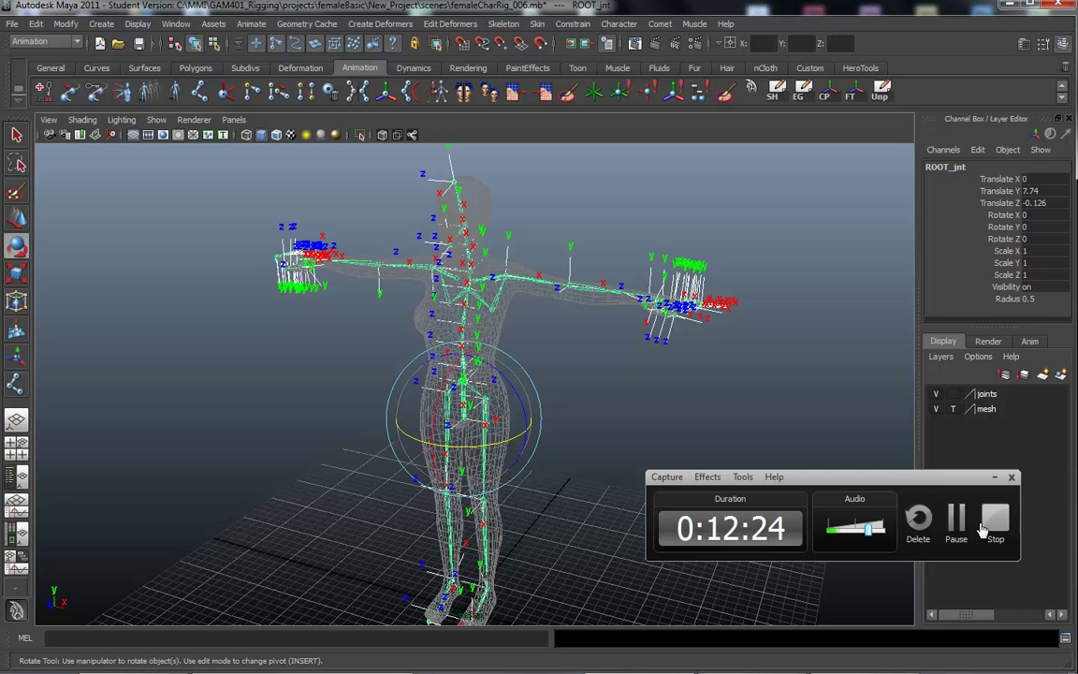